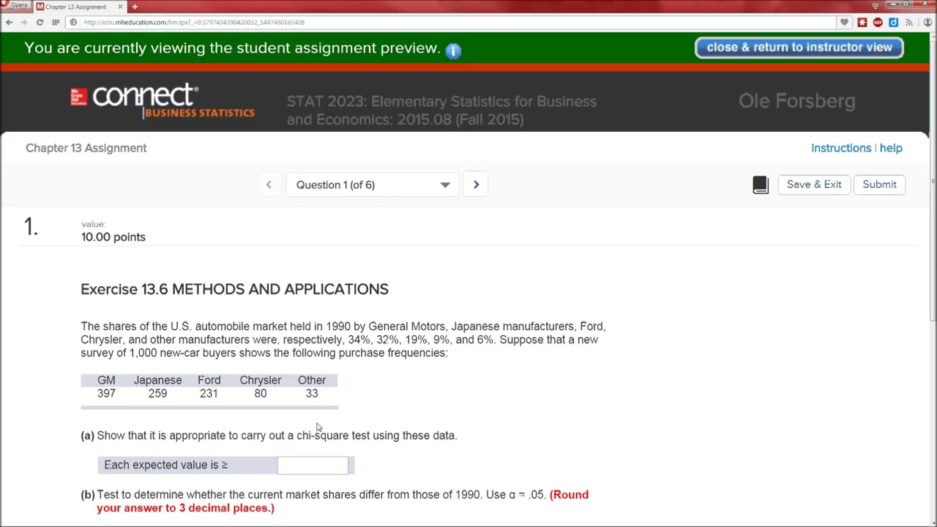
Copy the 1990 market share percentages from the Exercise 13.6 text and switch to the blank Excel workbook.
drag(346, 339, 494, 340)
key(ctrl+c)
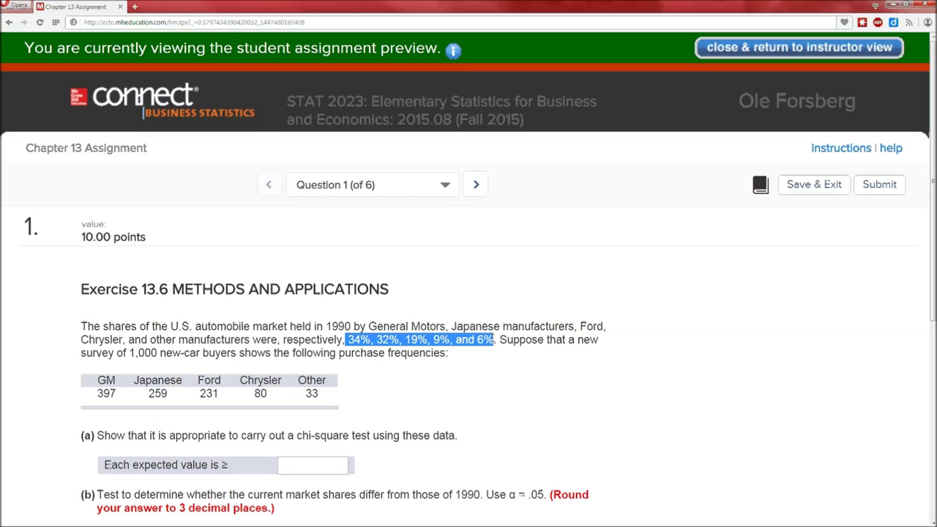
key(alt+Tab)
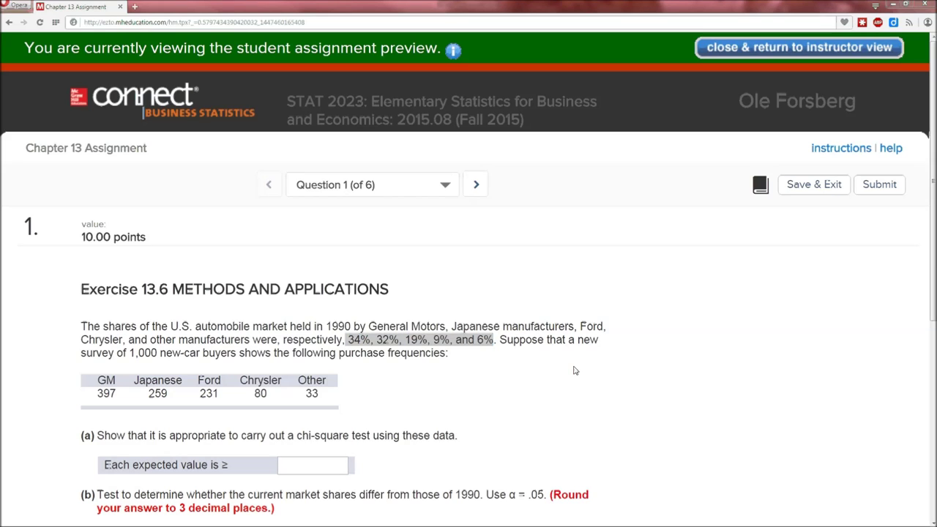
key(alt+Tab)
key(alt+Tab)
Enter the row label "Hypothesized" in cell A2.
click(55, 127)
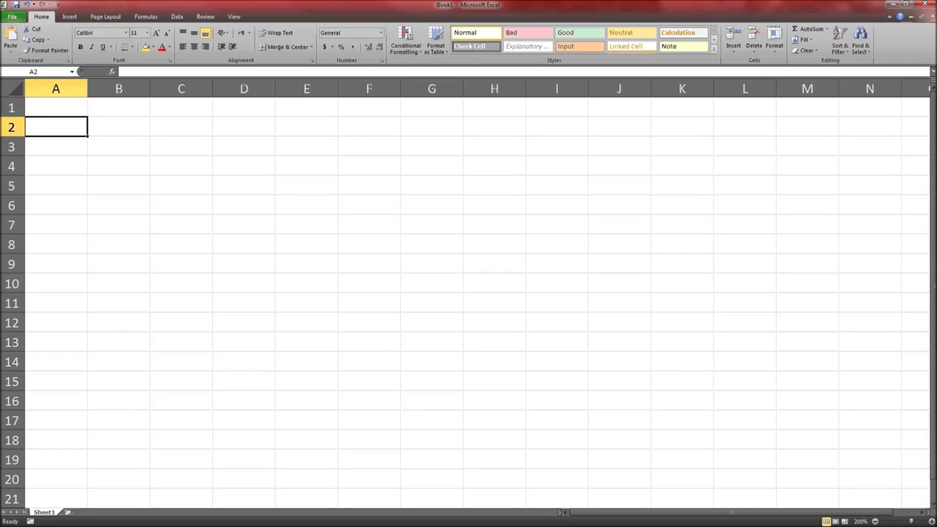
text(Hypohte)
key(BackSpace)
key(BackSpace)
key(BackSpace)
text(thesized)
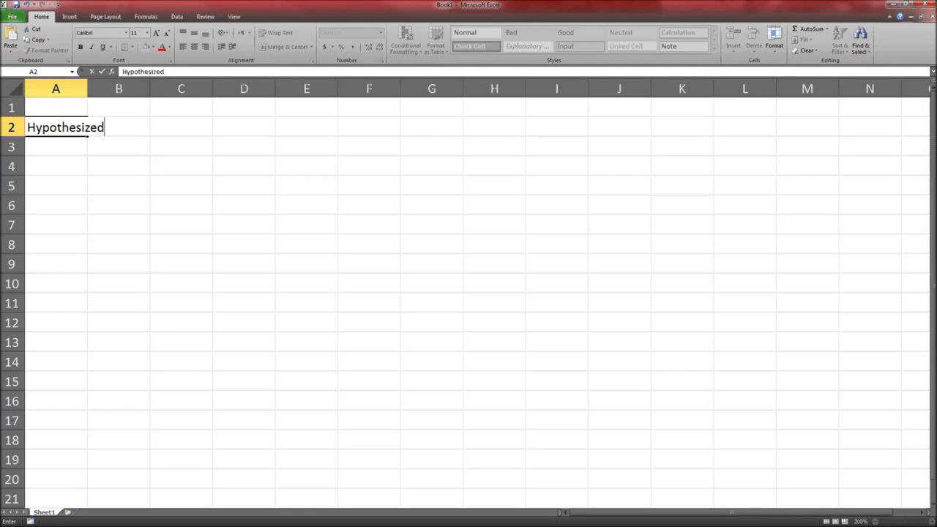
key(Tab)
Paste the copied percentage text into cells B2 and B3 as a reference.
key(ctrl+v)
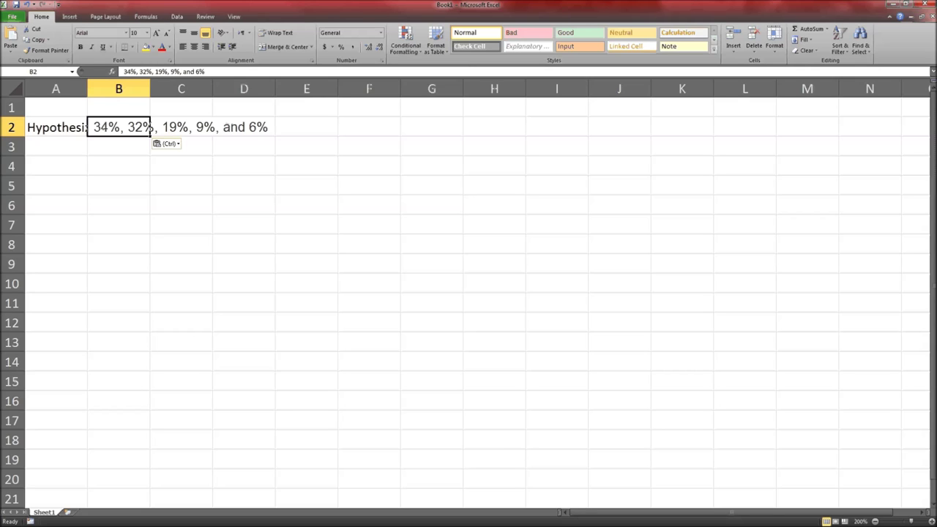
click(119, 146)
key(ctrl+v)
Enter the hypothesized proportions 0.34, 0.32, 0.19, 0.09 and 0.06 across cells B2 to F2.
click(119, 127)
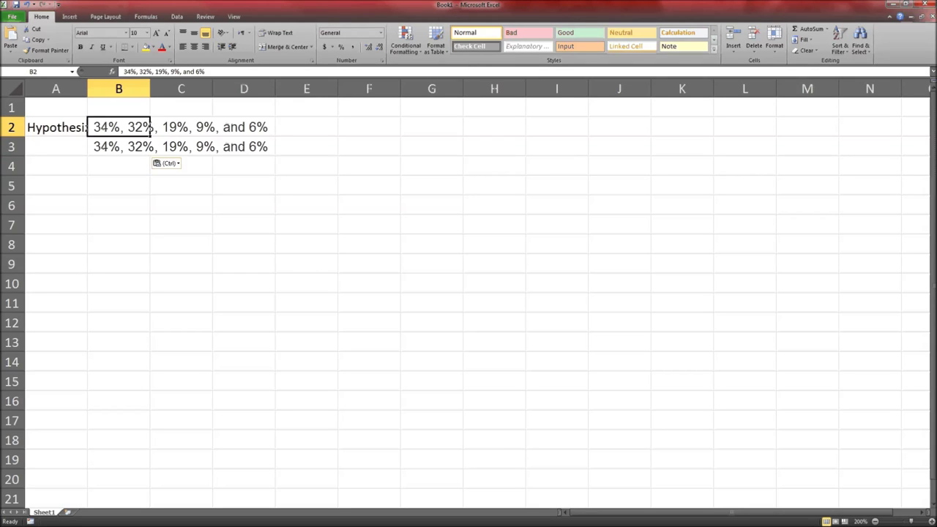
text(0.34)
key(Tab)
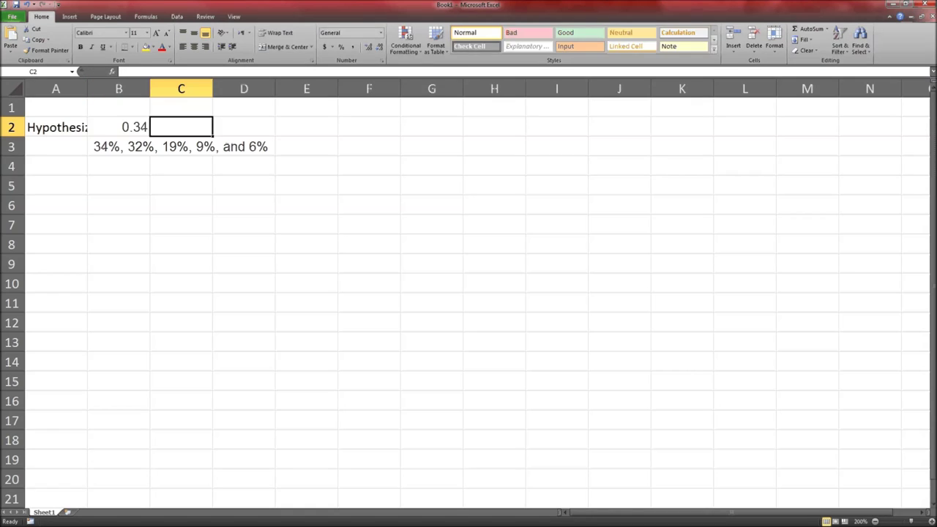
text(0.32)
key(Tab)
text(0.19)
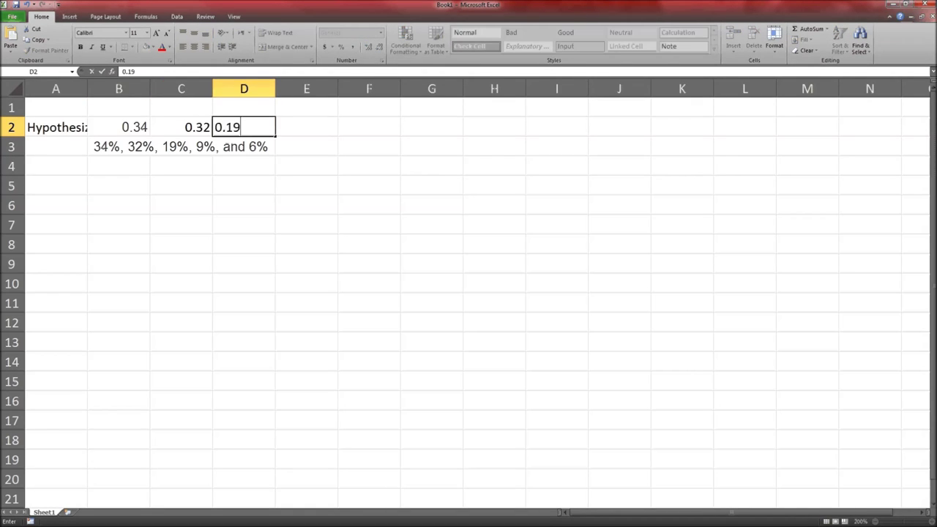
key(Tab)
text(0.09)
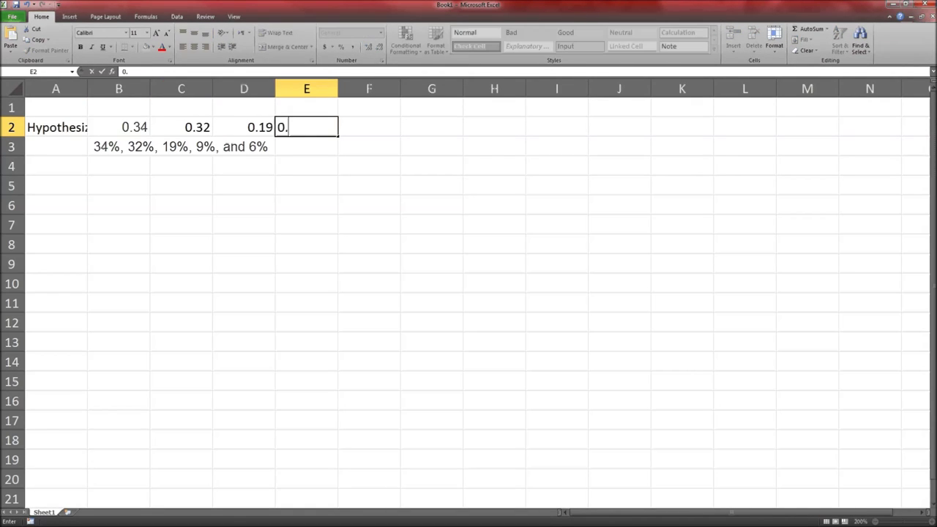
key(Tab)
text(0.06)
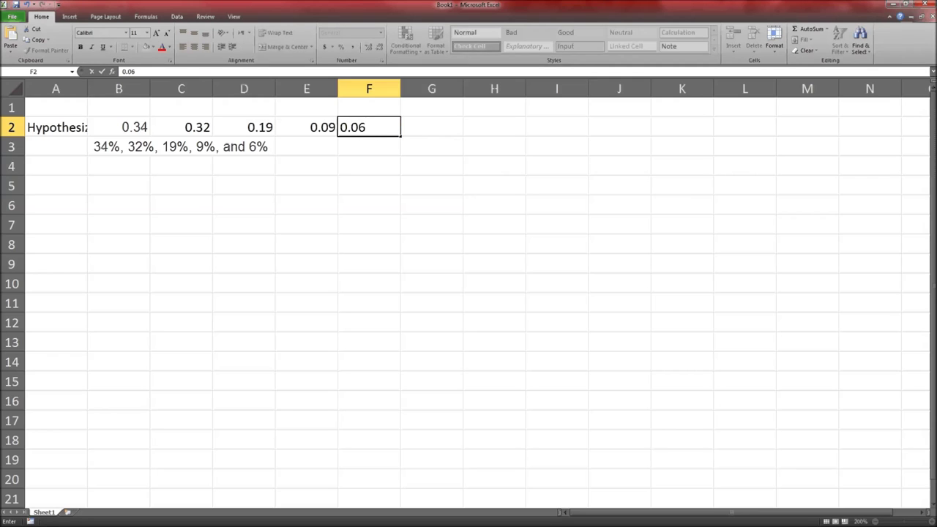
Clear the pasted percentage text from row 3 and widen column A to fit the "Hypothesized" label.
click(150, 149)
drag(150, 148, 249, 147)
key(Delete)
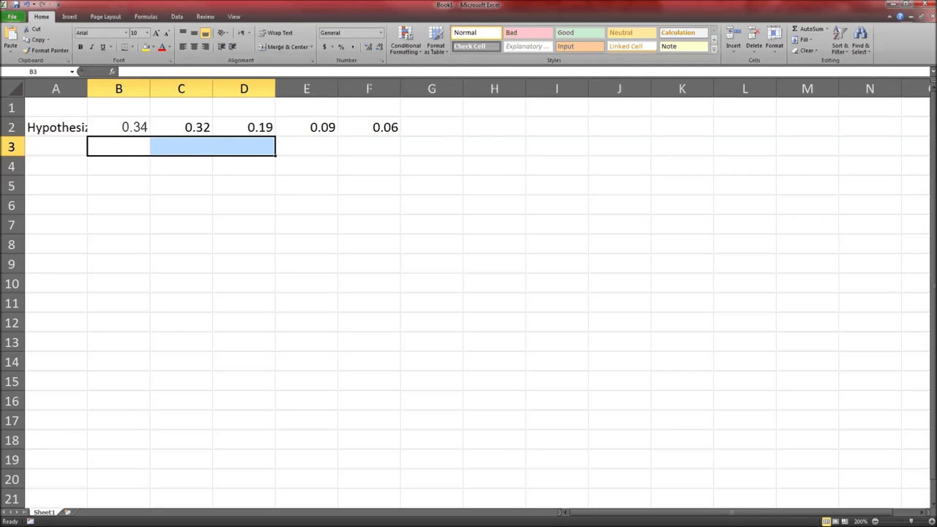
key(Left)
key(Up)
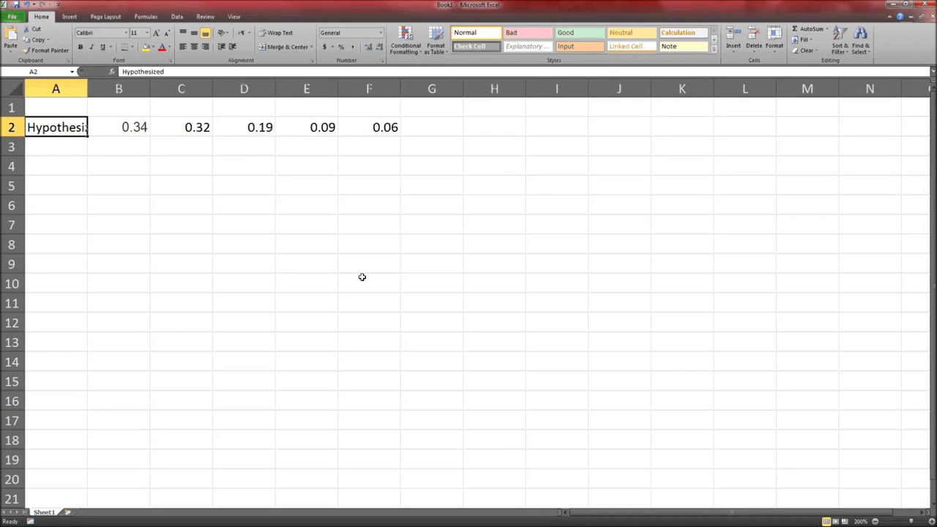
drag(86, 92, 104, 93)
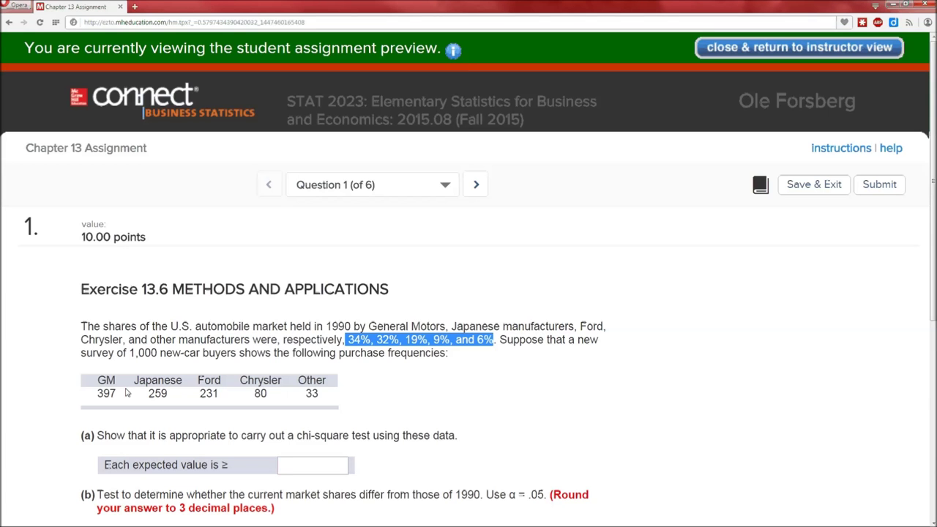
Try to copy only the purchase frequency table from the exercise page into cell B4, and undo the paste.
drag(95, 379, 350, 399)
click(350, 399)
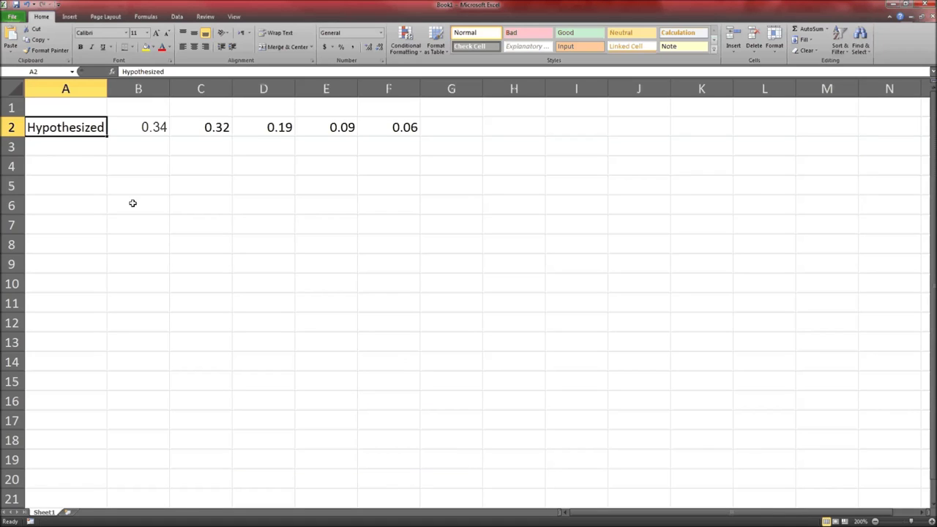
key(Down)
key(Down)
click(138, 161)
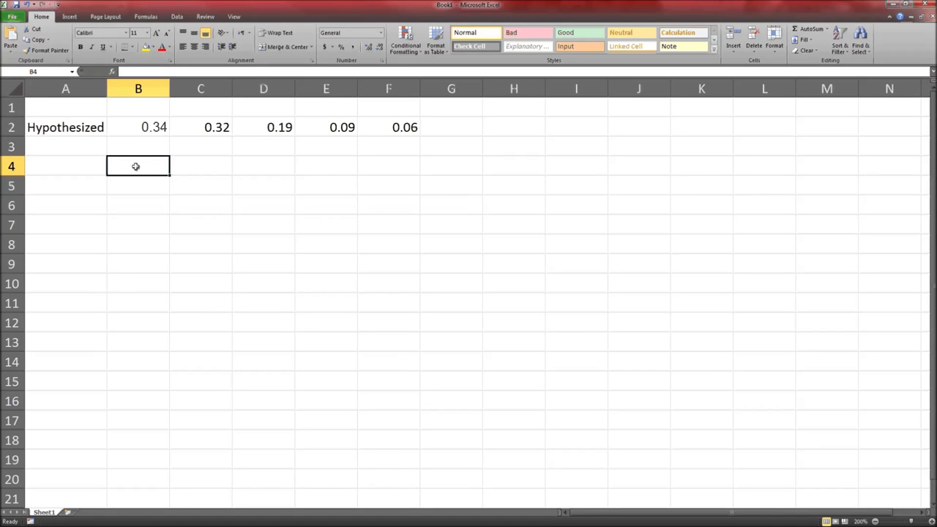
key(ctrl+v)
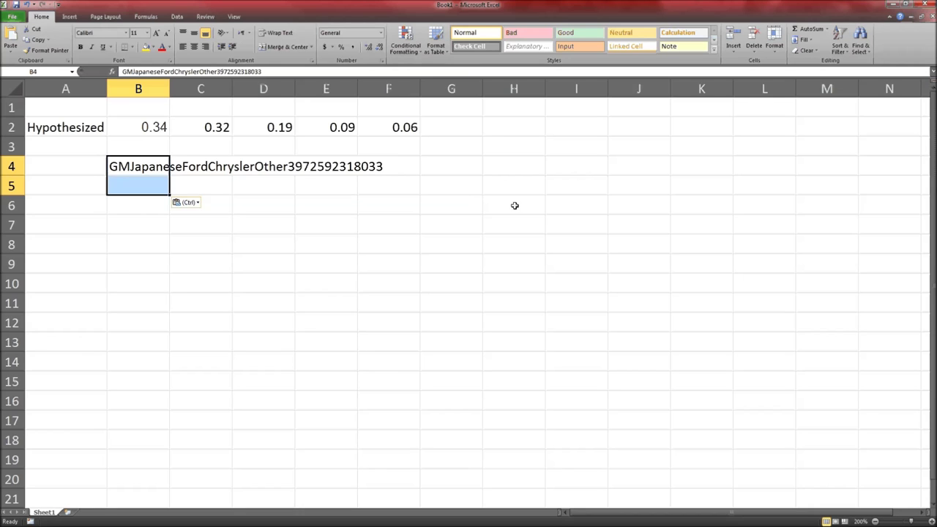
key(ctrl+z)
Copy the frequency table together with its surrounding text from the exercise page and paste it into the worksheet at B7.
key(alt+Tab)
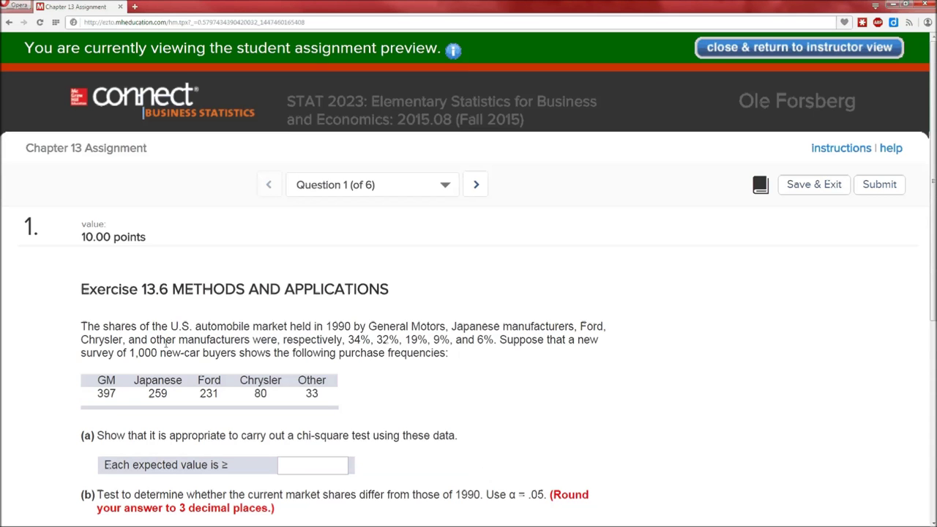
drag(265, 351, 293, 437)
key(ctrl+c)
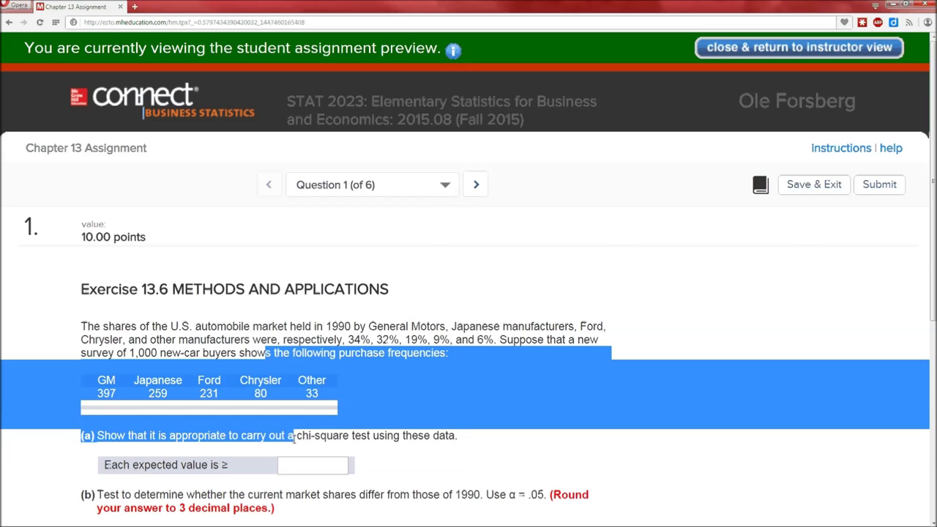
key(alt+Tab)
click(72, 219)
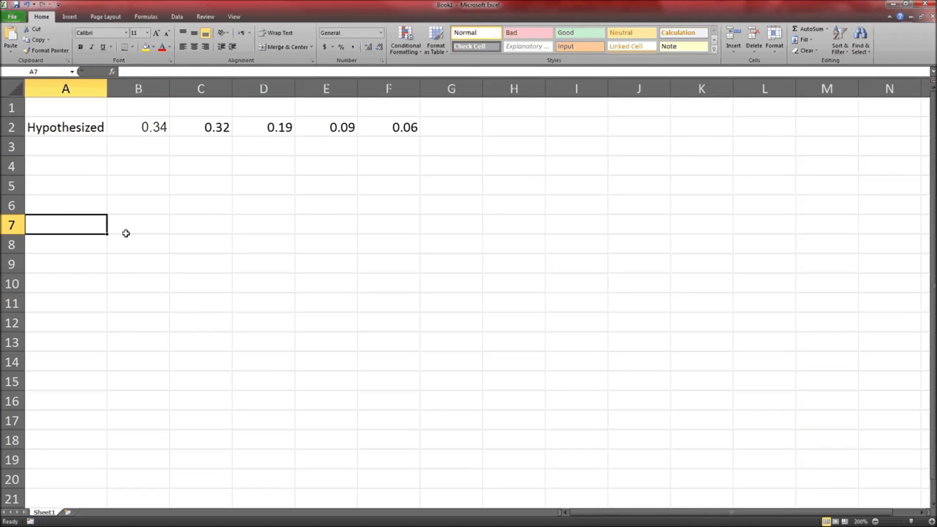
click(126, 233)
key(ctrl+v)
Copy the manufacturer names and frequencies in B9:F10 to the rows directly below the hypothesized proportions, starting at B3.
click(215, 376)
drag(137, 327, 385, 348)
key(ctrl+c)
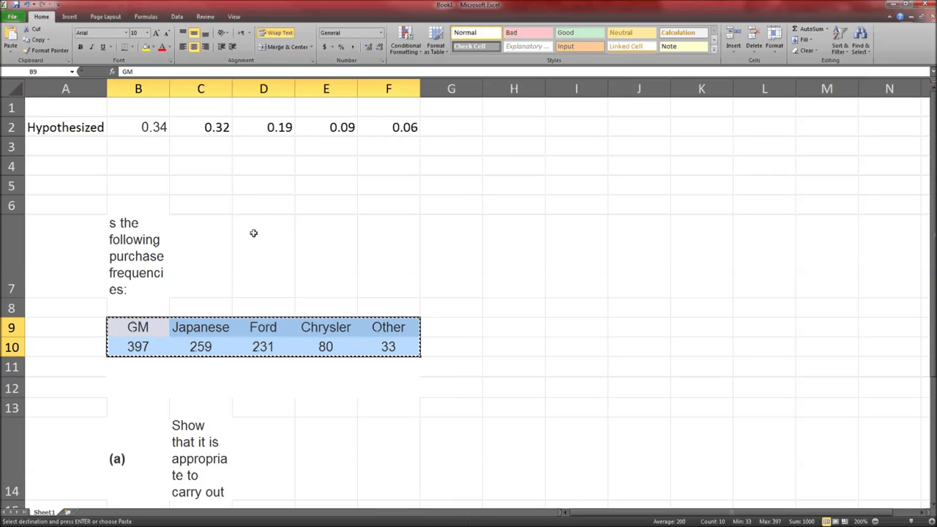
click(132, 151)
key(ctrl+v)
Clear the leftover pasted exercise content from A7:F14.
drag(70, 256, 255, 459)
key(Delete)
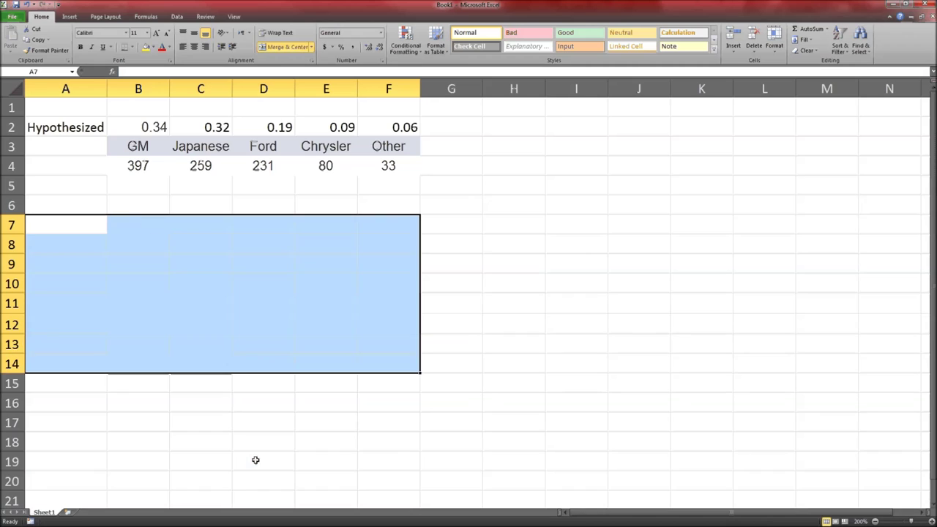
click(233, 300)
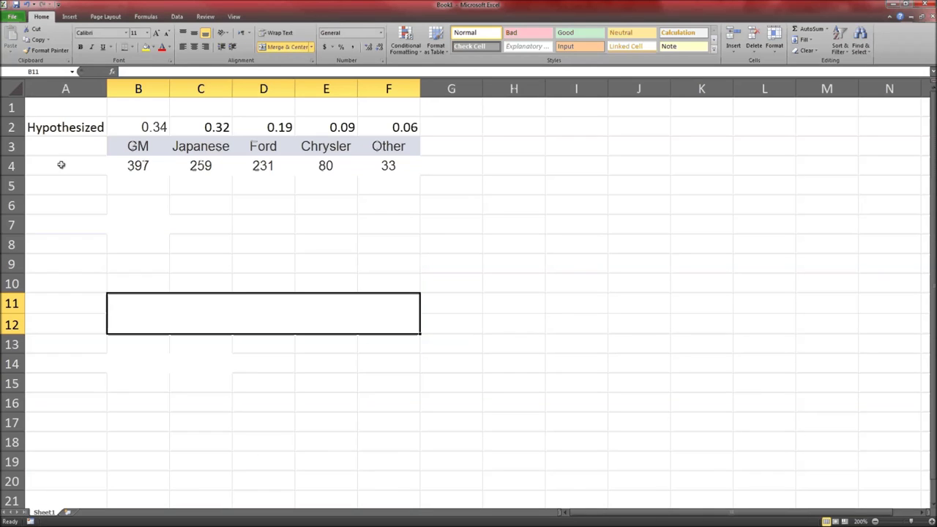
Enter the label "n =" in H2 and the sample size 1000 in I2, checking it against the exercise text.
click(505, 128)
text(n=1)
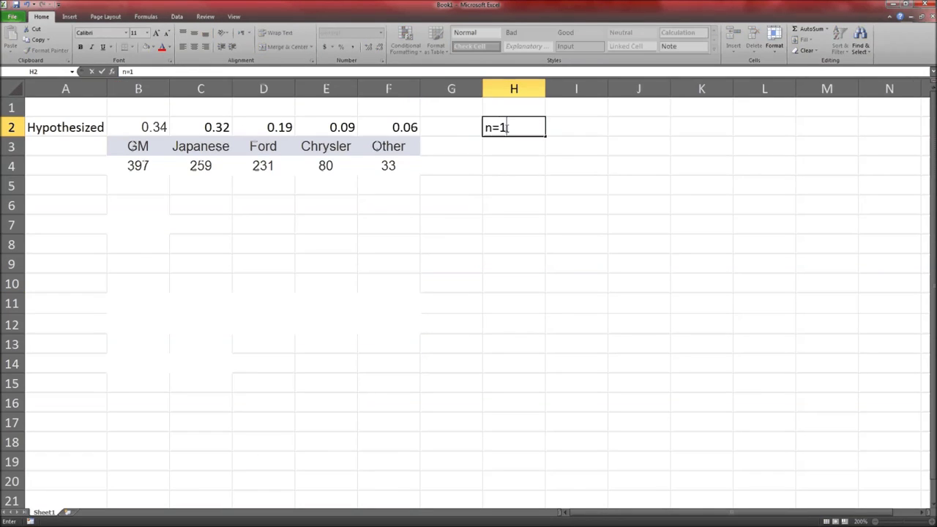
key(BackSpace)
key(BackSpace)
text(=)
key(Tab)
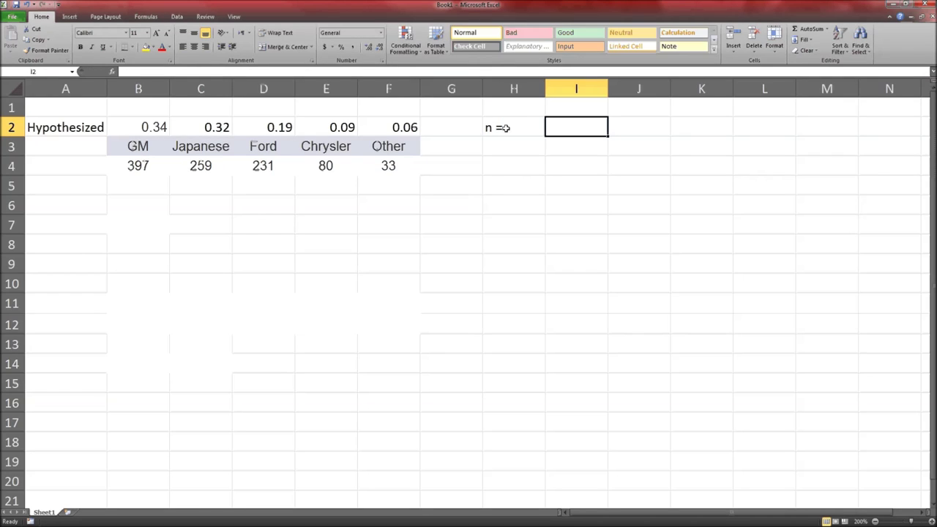
text(1000)
key(alt+Tab)
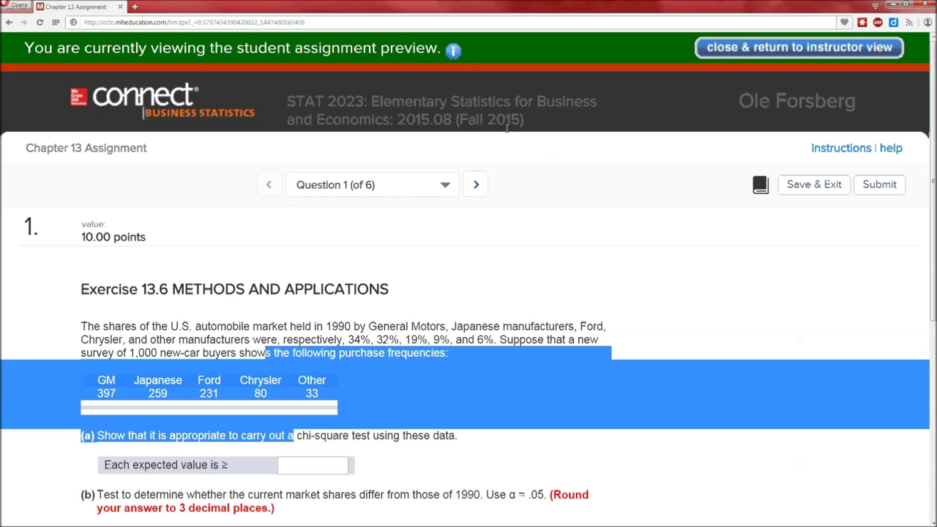
click(326, 327)
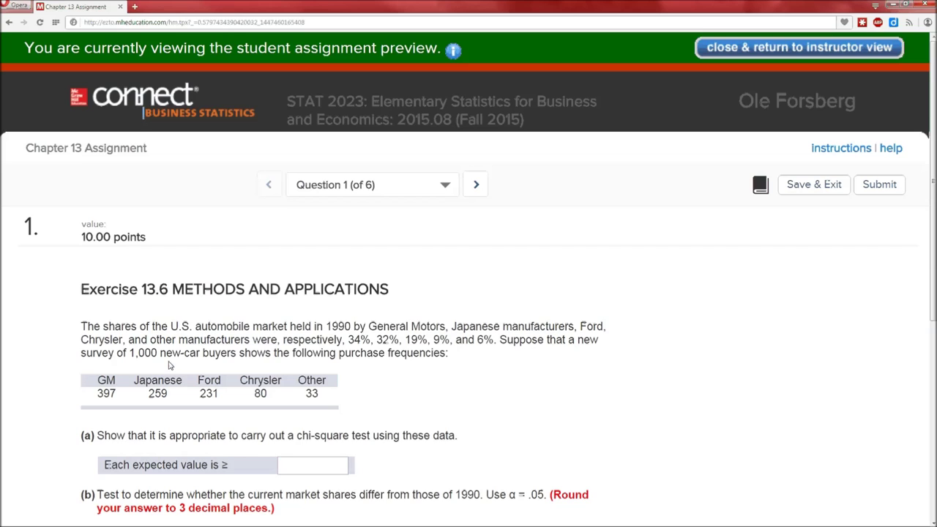
key(alt+Tab)
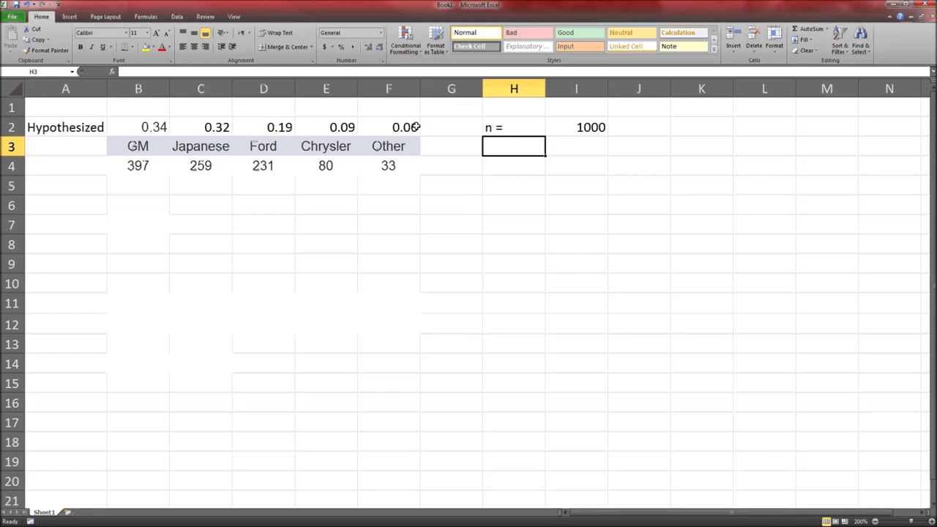
Calculate the expected GM frequency in B5 with the formula =1000*B2.
click(141, 189)
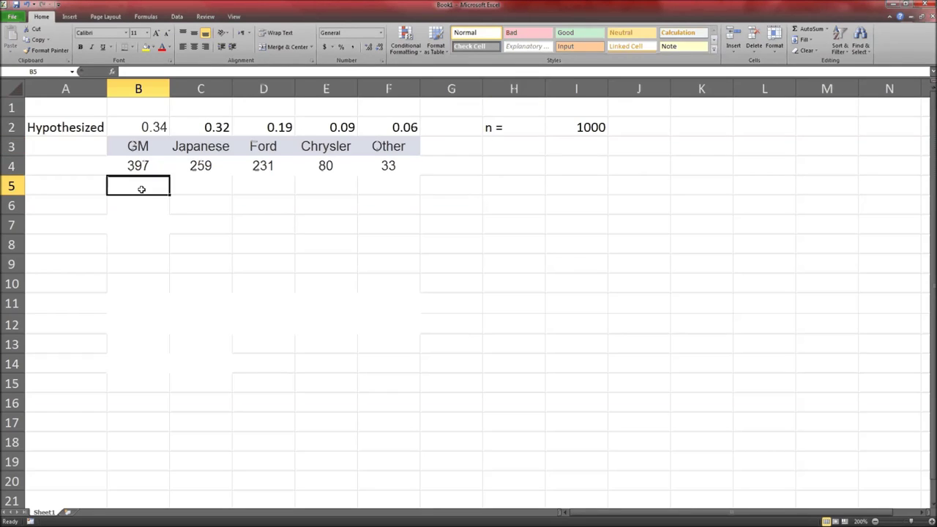
text(=)
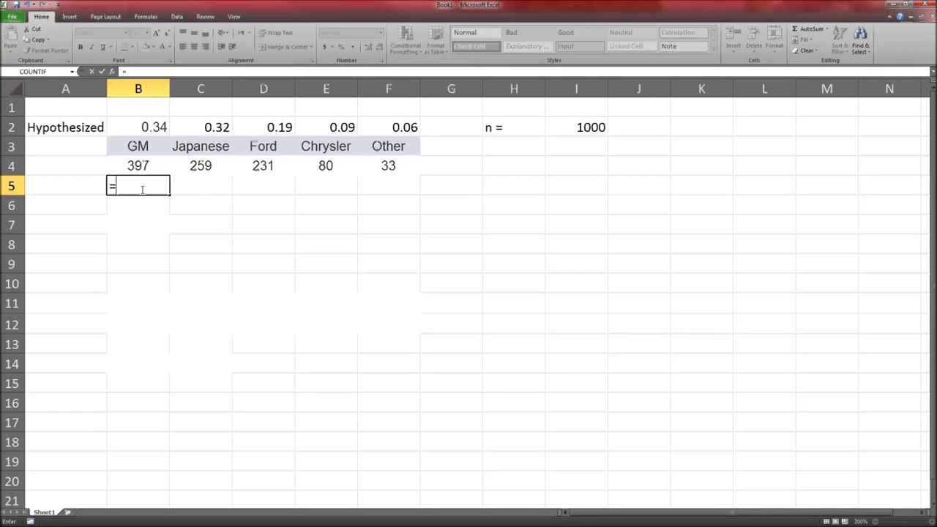
text(1000*)
click(118, 128)
key(Return)
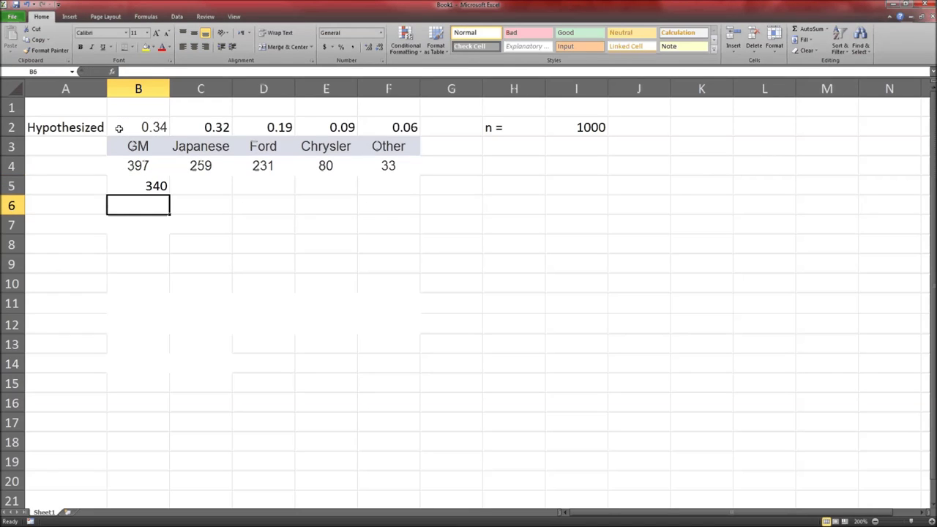
Copy the expected frequency formula from B5 across to F5.
key(Up)
key(ctrl+c)
key(shift+Right)
key(shift+Right)
key(shift+Right)
key(shift+Right)
key(Return)
Center the expected frequencies in B5:F5.
click(135, 184)
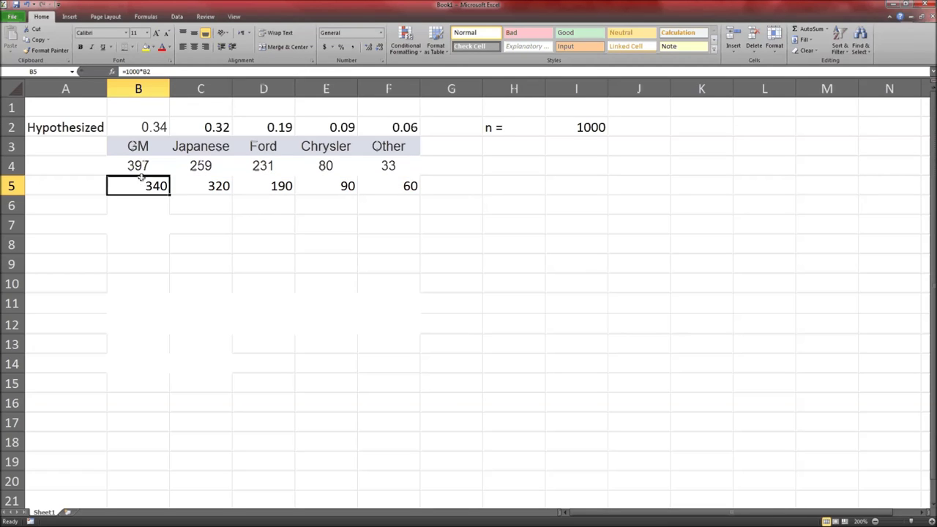
shift+click(374, 184)
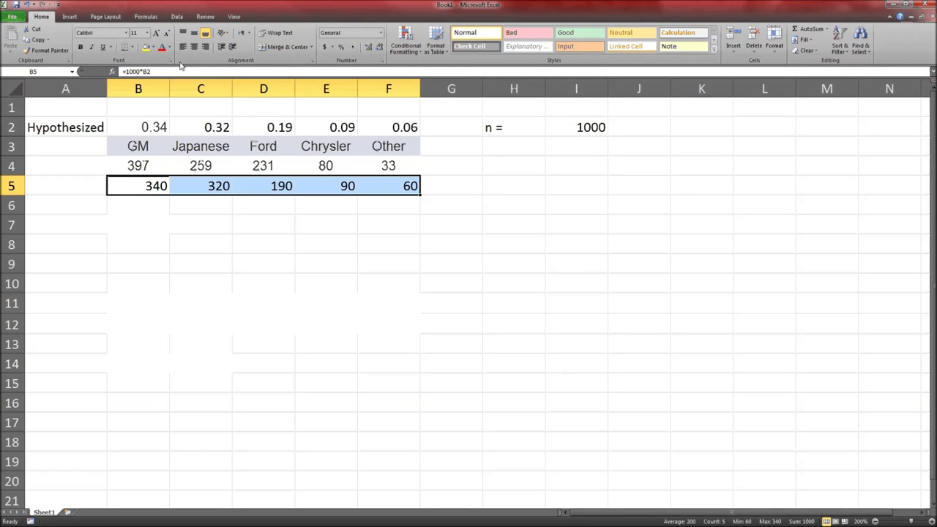
click(194, 46)
click(218, 248)
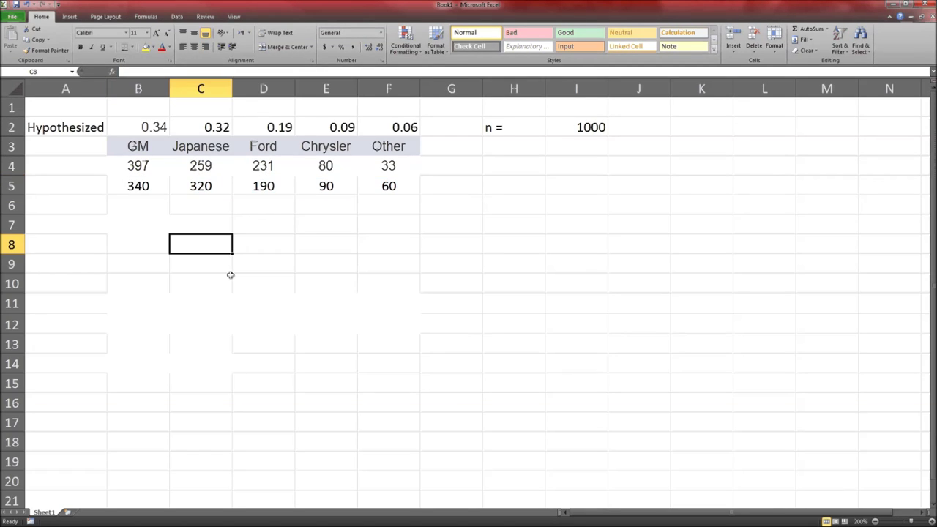
Label the observed frequencies row "Obs" in cell A4.
click(53, 168)
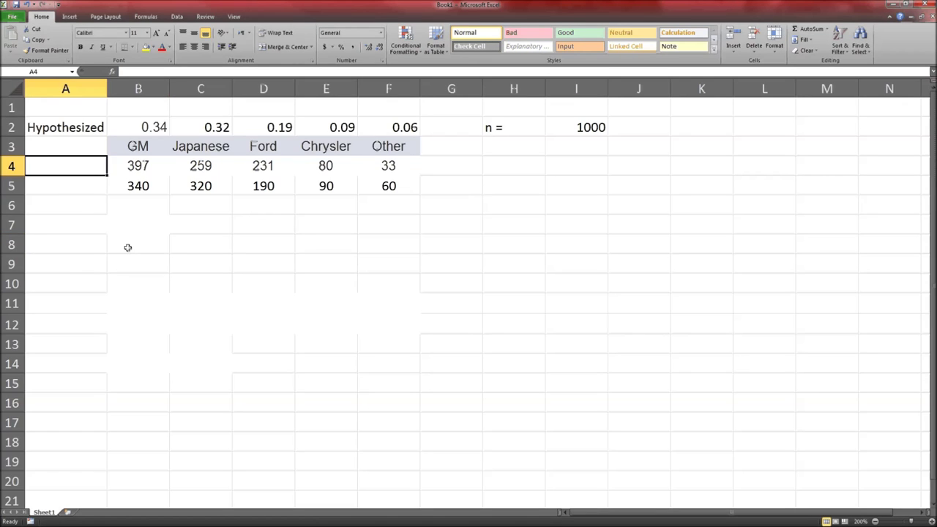
text(Obs)
key(Return)
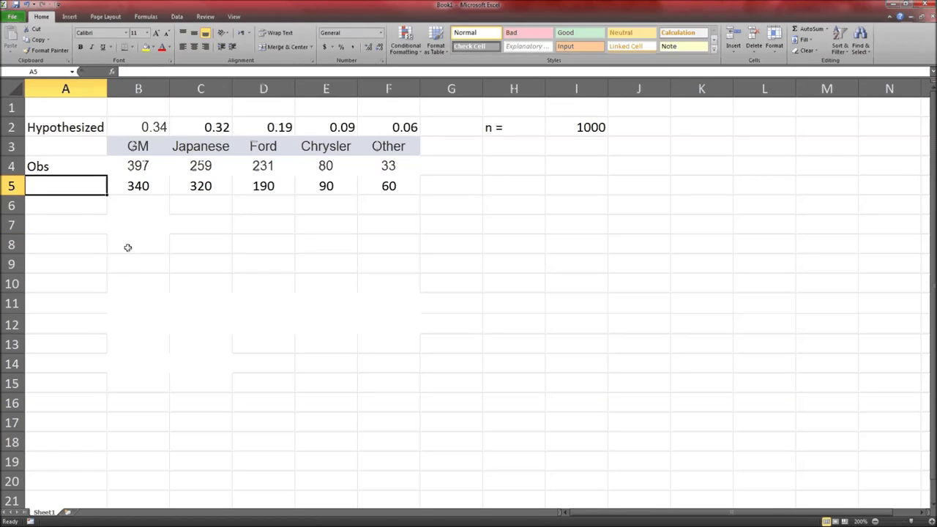
Label the expected frequencies row "Exp" in cell A5.
text(Exp)
key(Return)
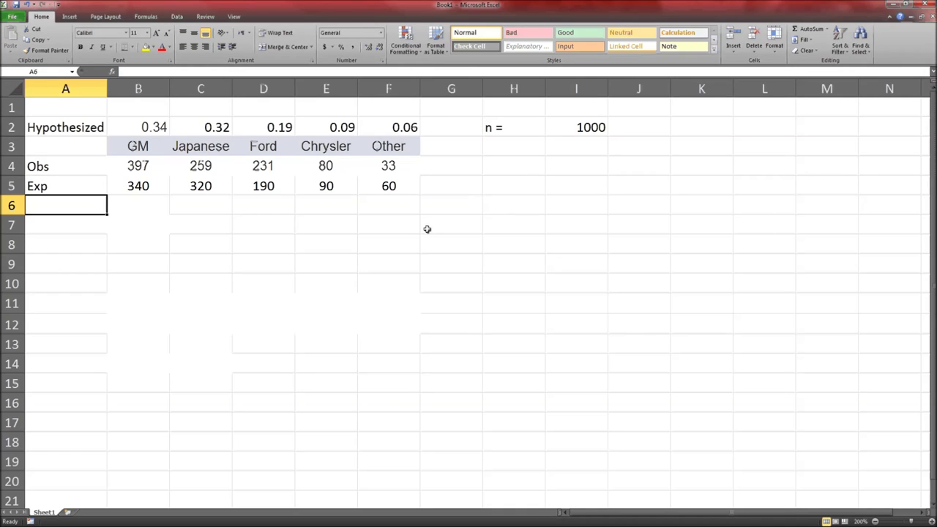
Switch to the browser assignment, enter 5 as the minimum expected value in part (a), and select the chi-square answer field.
key(alt+Tab)
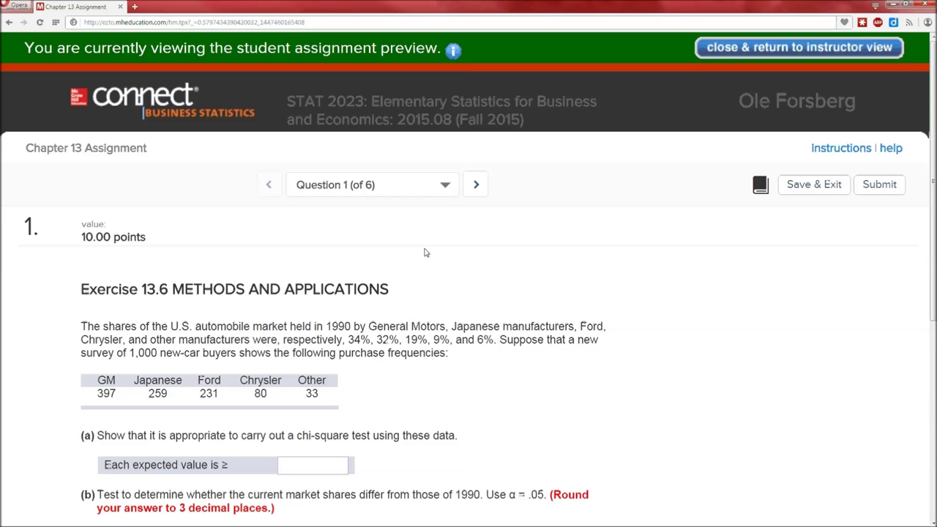
scroll(412, 343, down, 5)
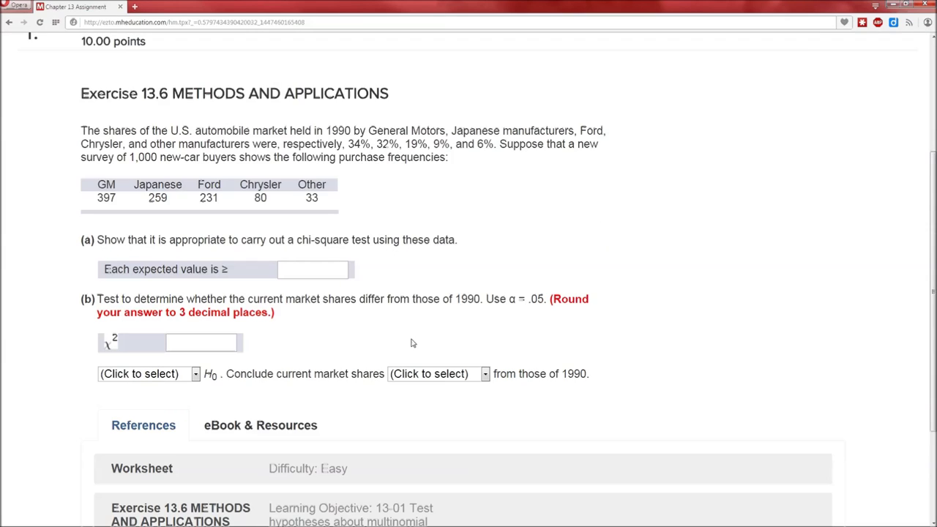
click(310, 270)
text(5)
key(alt+Tab)
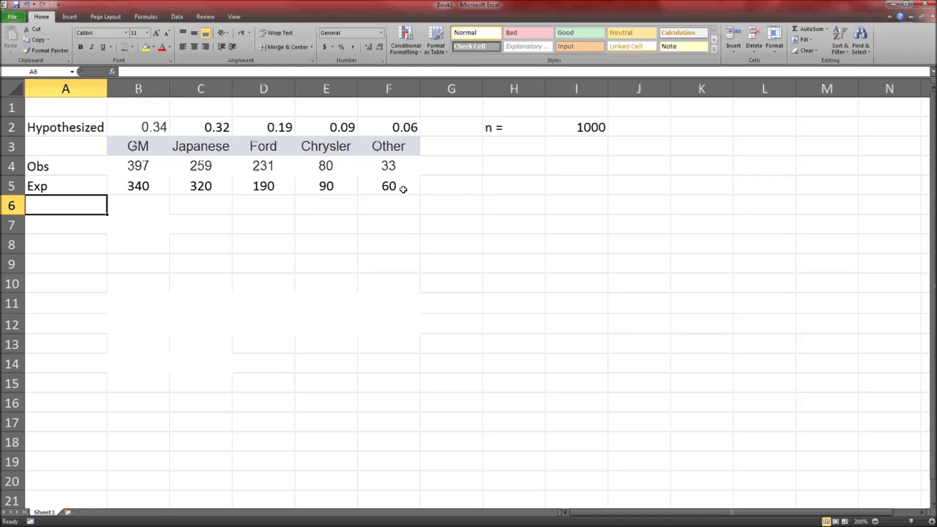
key(alt+Tab)
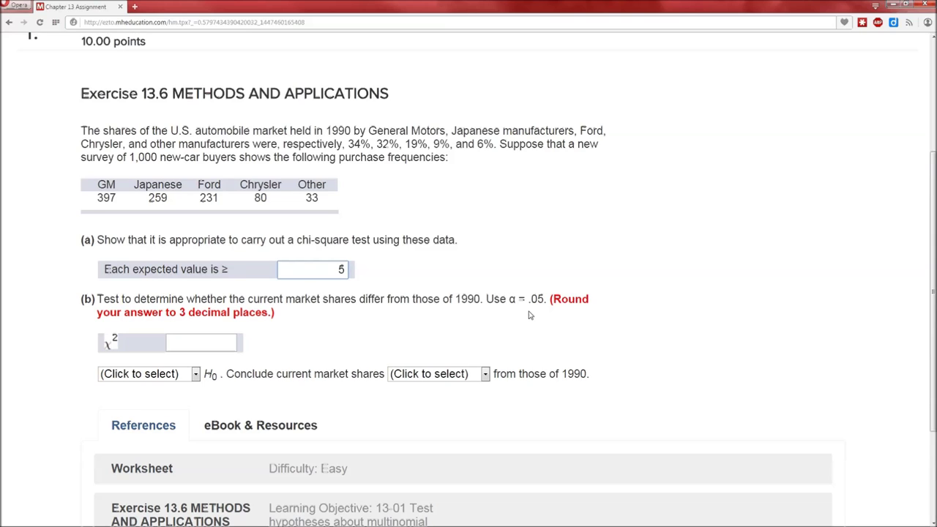
click(223, 344)
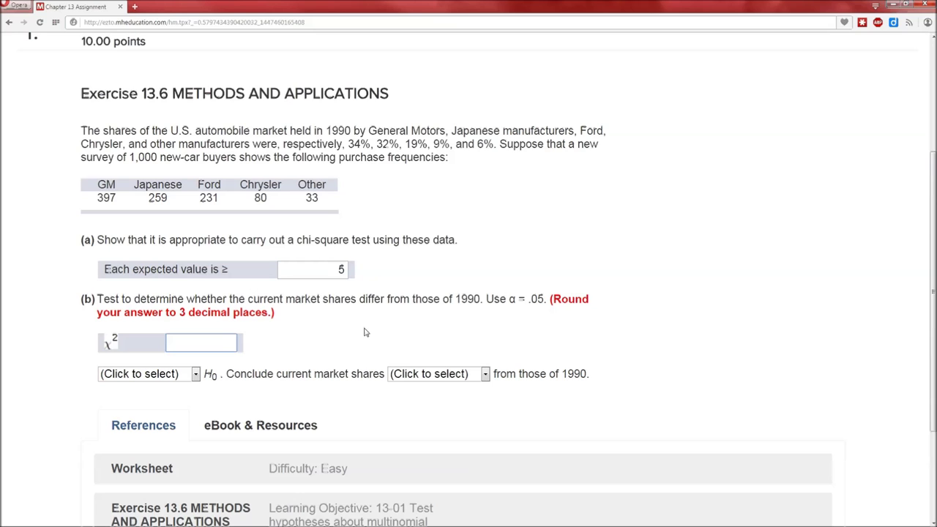
Switch back to Excel and calculate GM's chi-square contribution in B6 with the formula =(B4-B5)^2/B5.
key(alt+Tab)
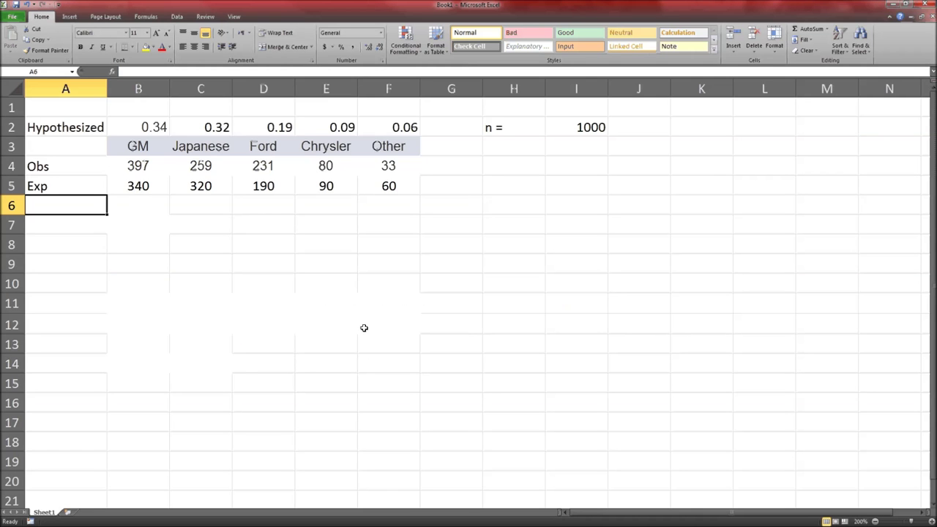
key(Return)
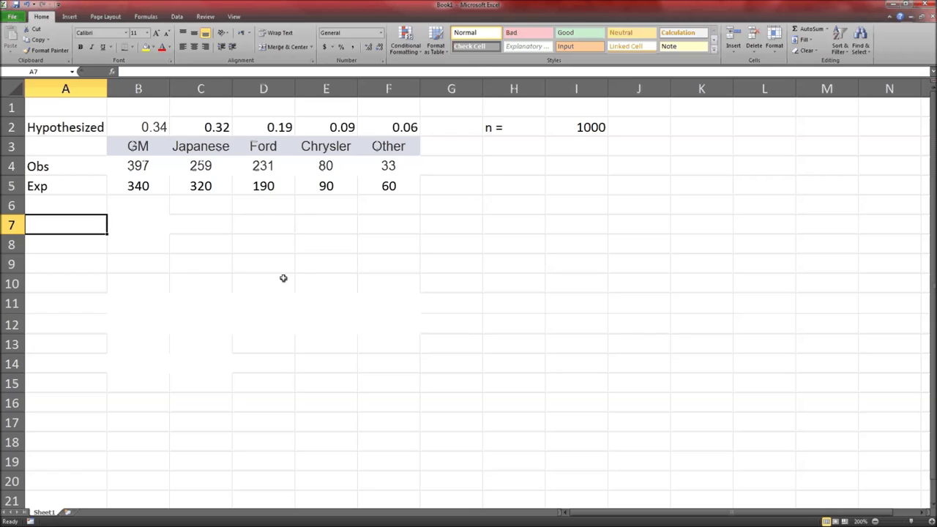
key(Right)
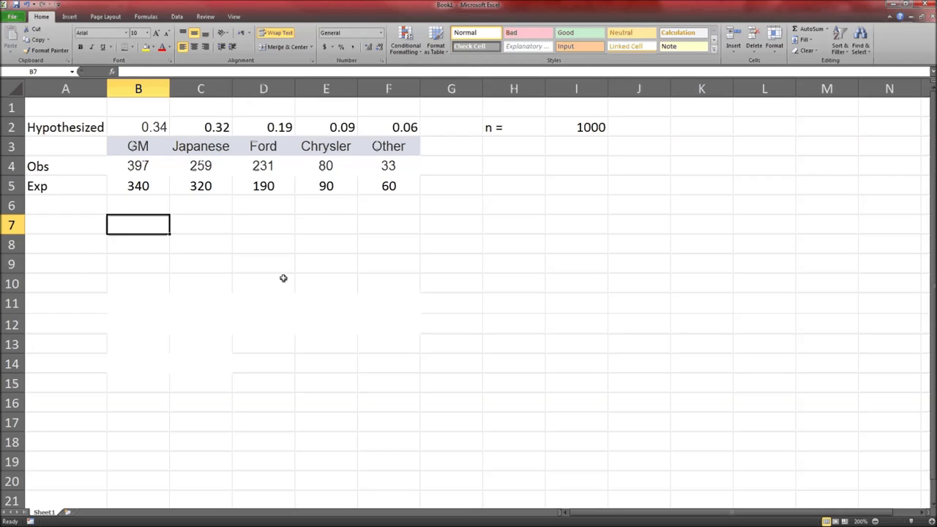
key(Up)
text(=()
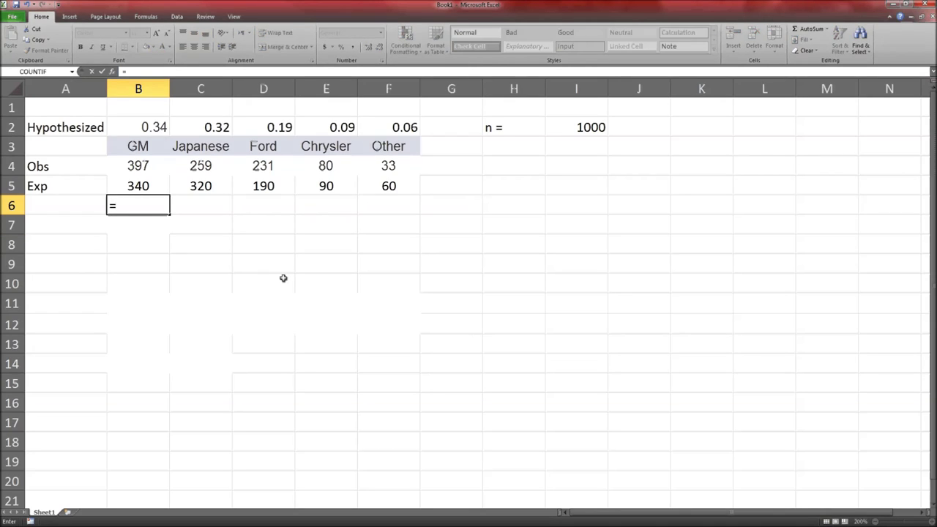
key(Up)
key(Up)
text(-)
key(Up)
text()^)
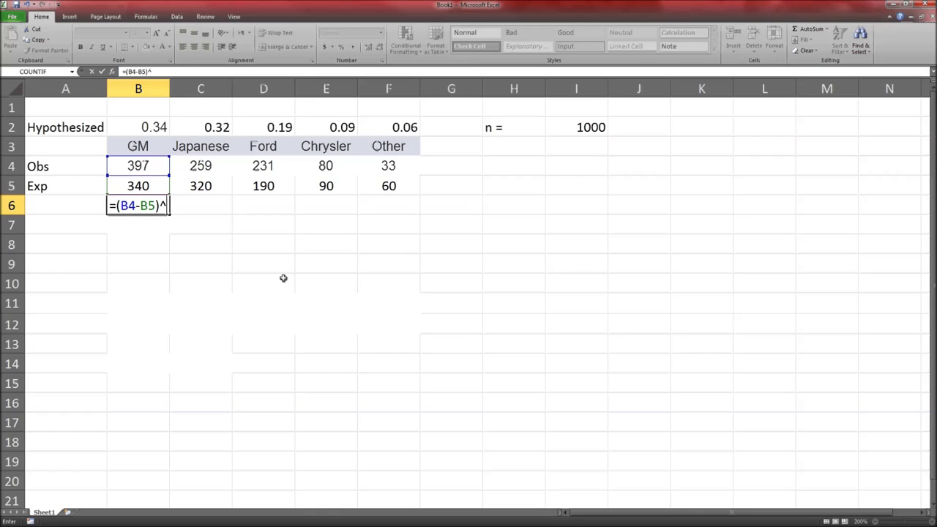
text(2/)
key(Up)
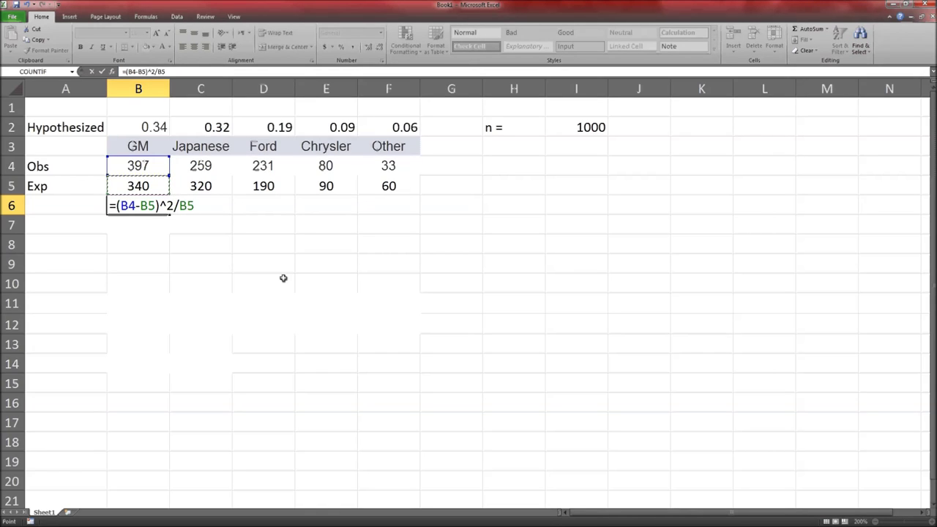
key(Return)
Copy the chi-square contribution formula from B6 across to F6.
key(Up)
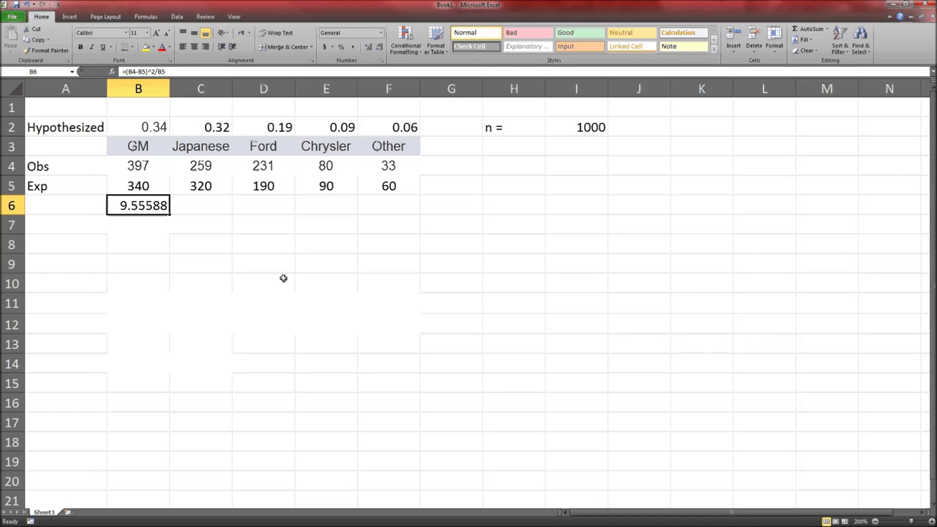
key(ctrl+c)
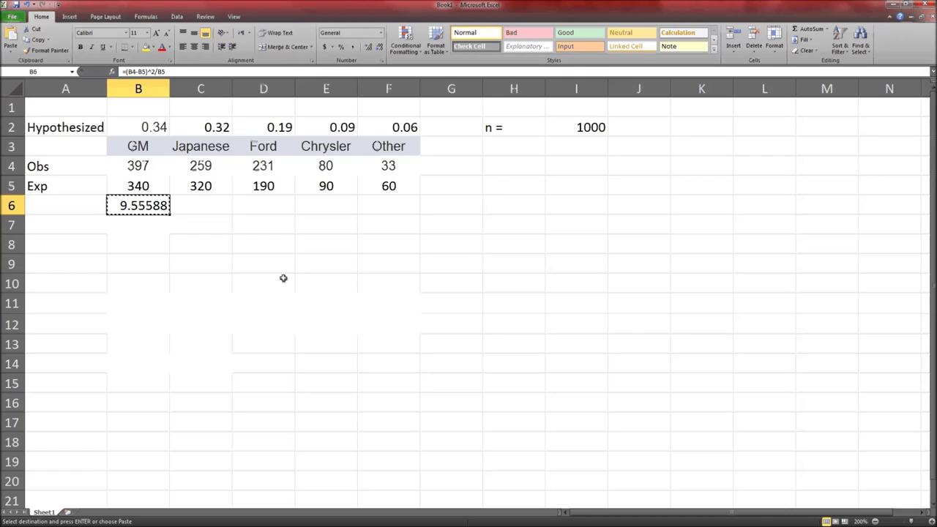
key(shift+Right)
key(shift+Right)
key(shift+Right)
key(shift+Right)
key(ctrl+v)
key(Escape)
key(Left)
key(Right)
key(Right)
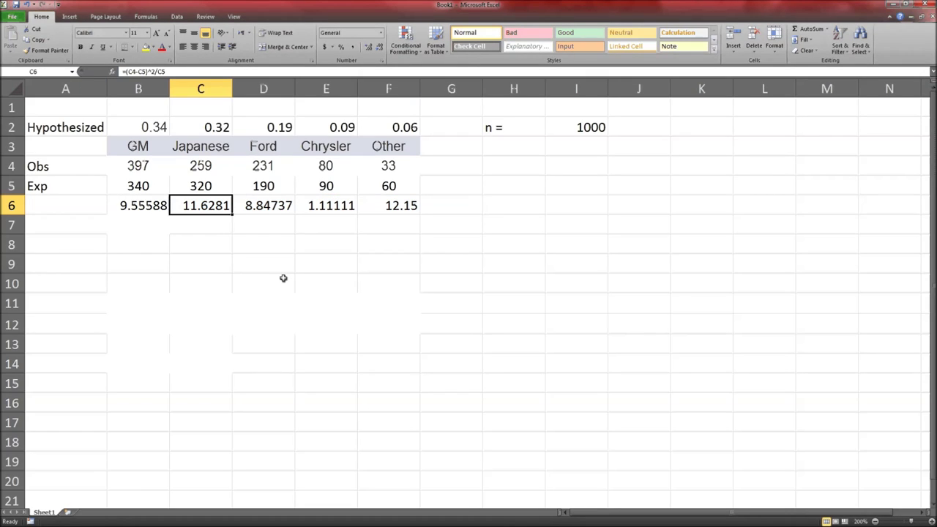
Enter the text label "= X2" in cell H6 for the test statistic.
key(Right)
key(Right)
key(Right)
key(Right)
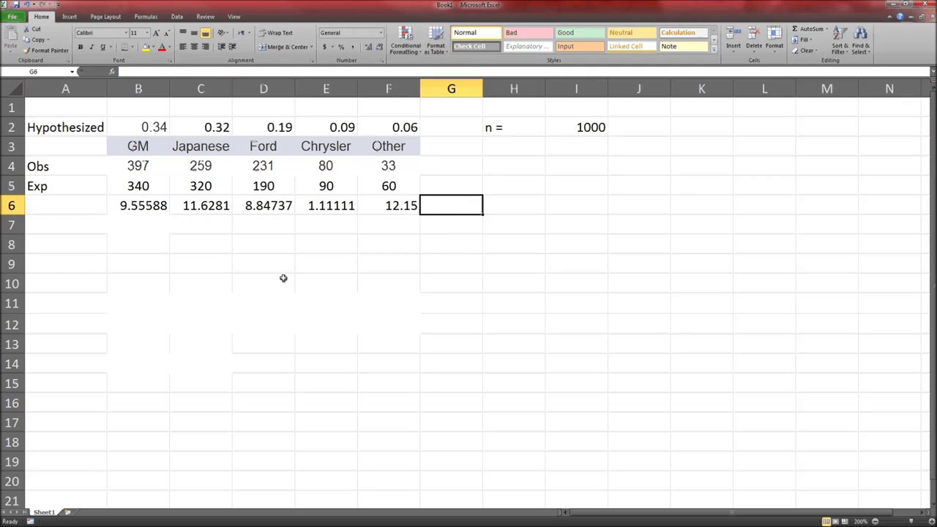
key(Right)
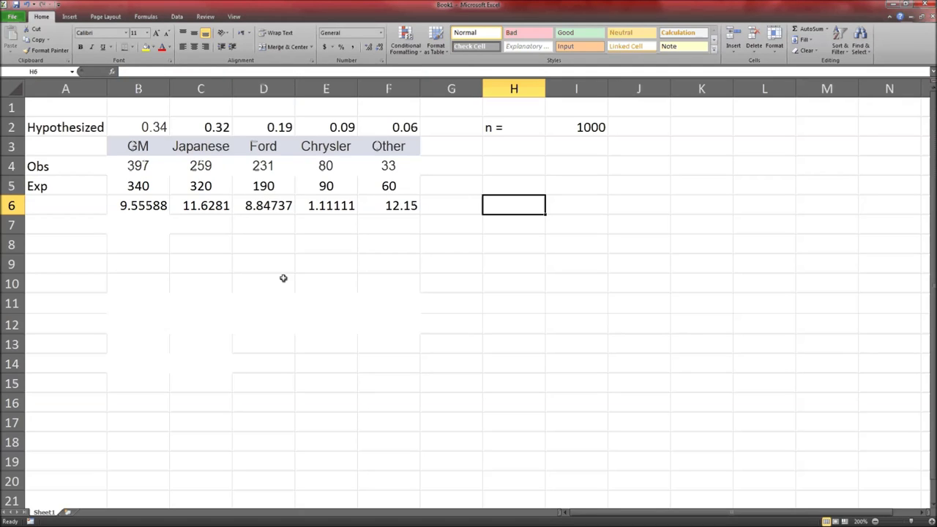
text(=X2)
key(Left)
key(Right)
key(Delete)
text('= X2)
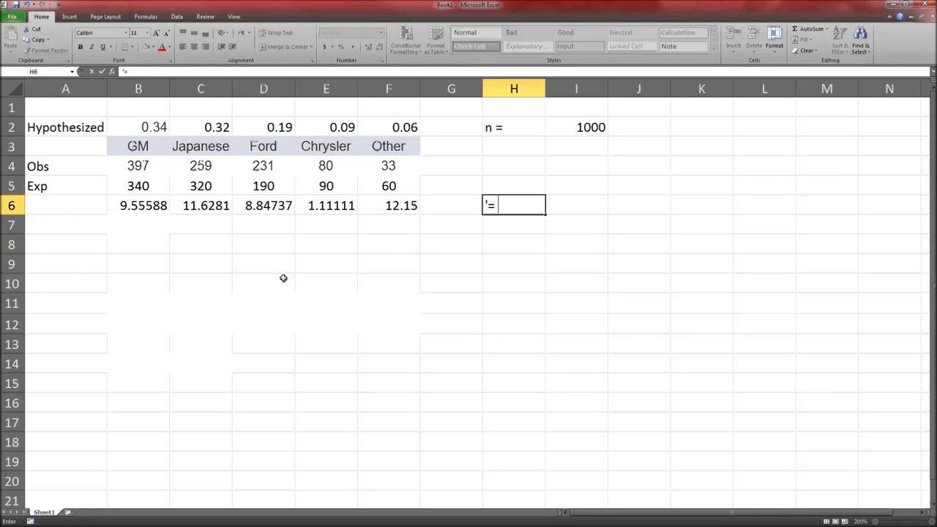
key(Return)
Total the chi-square contributions in G6 with a SUM of B6:F6.
key(Up)
key(Left)
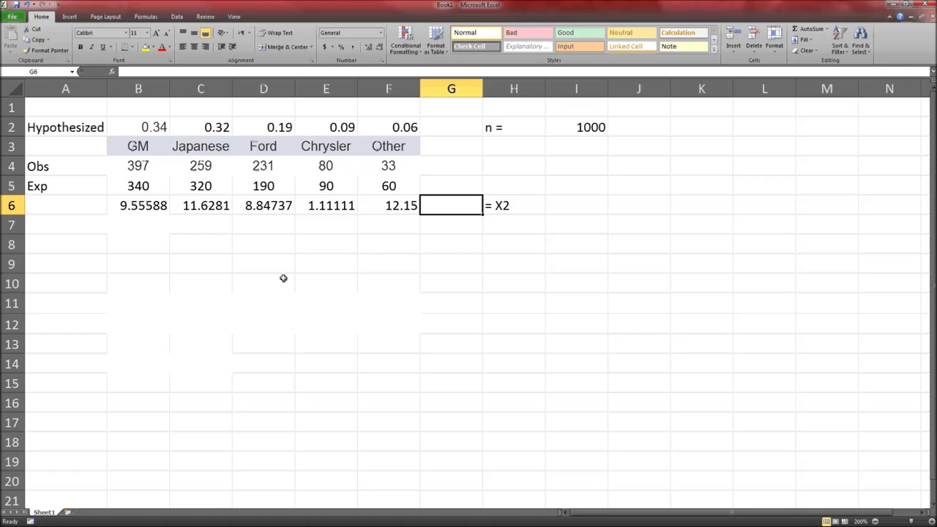
text(=SUM()
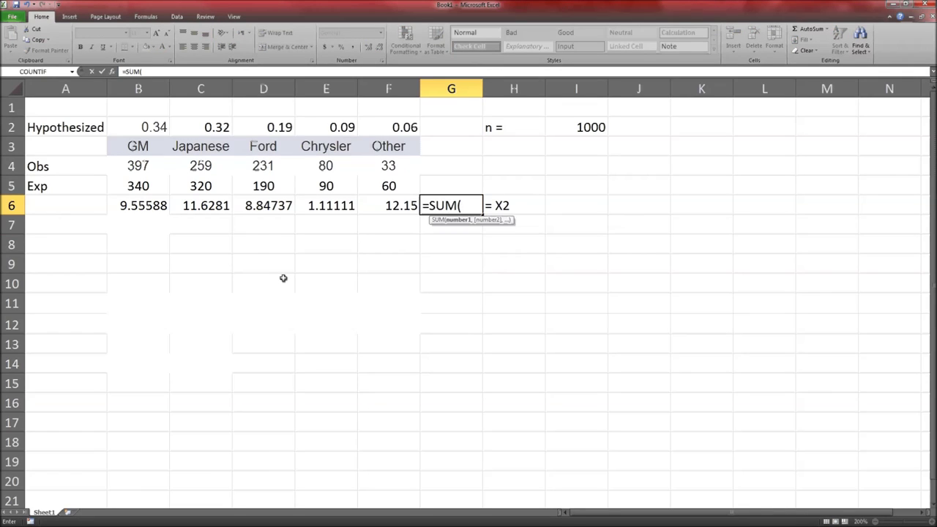
drag(147, 201, 375, 205)
key(Return)
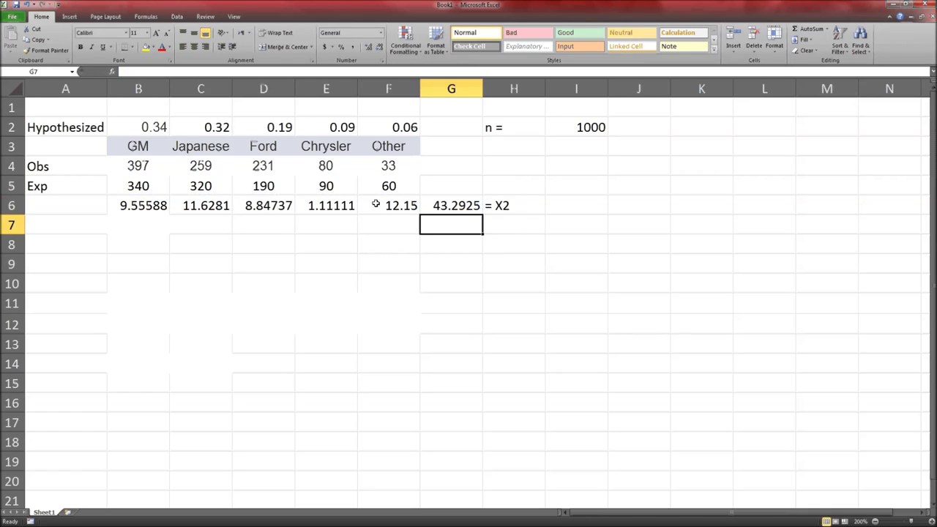
Check the rounding instruction in the browser assignment and display the chi-square statistic in G6 with three decimal places.
key(Up)
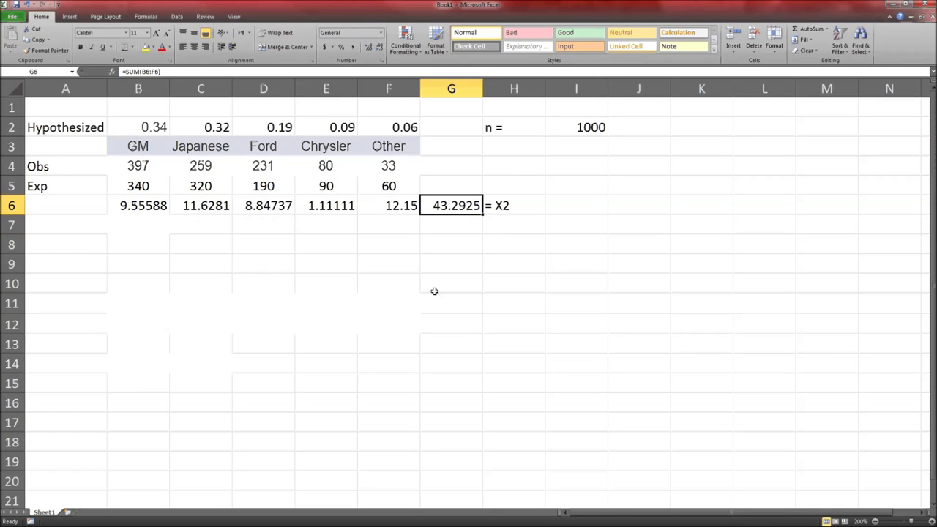
key(alt+Tab)
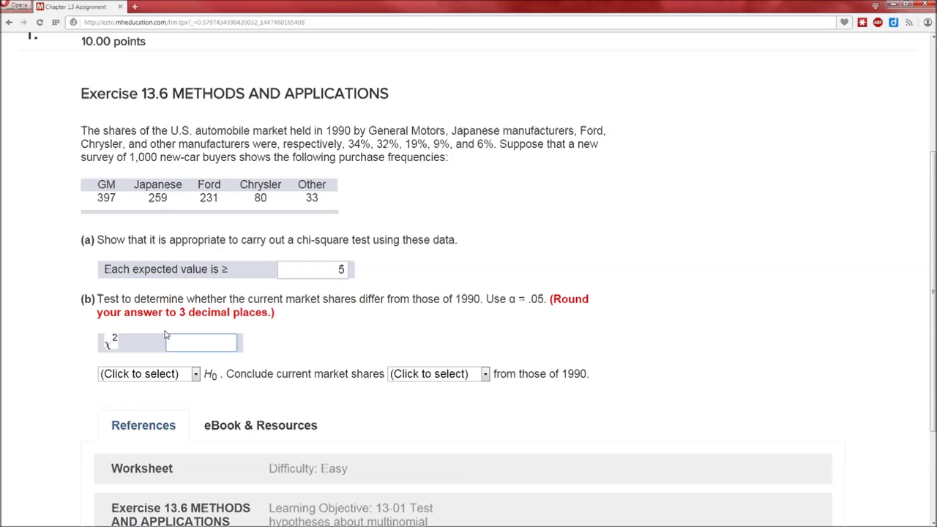
key(alt+Tab)
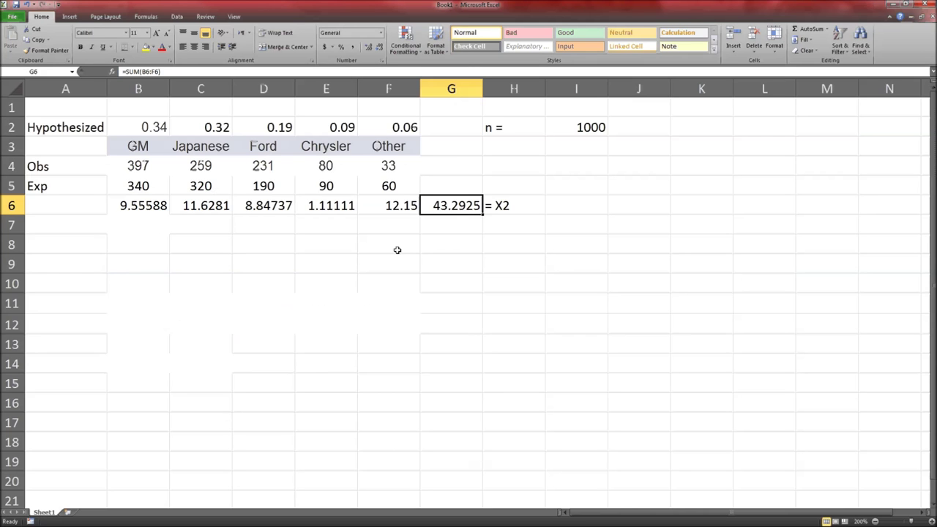
click(379, 48)
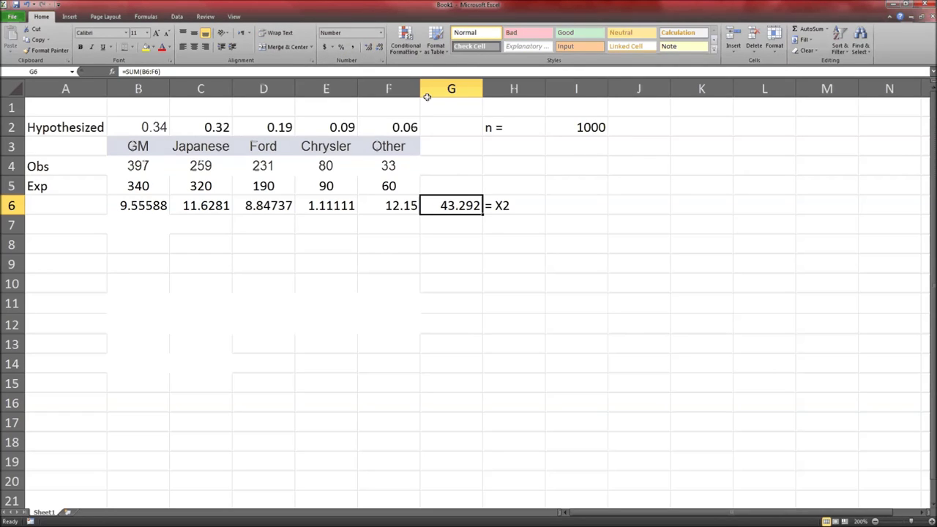
Show G6 with two extra decimal places to check its rounding, and return it to three decimal places.
click(368, 47)
click(368, 47)
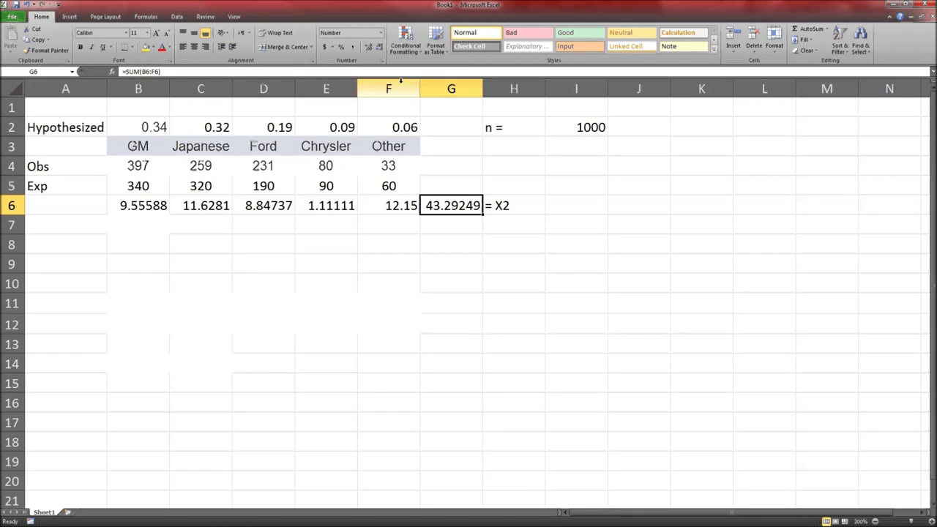
click(379, 47)
click(379, 47)
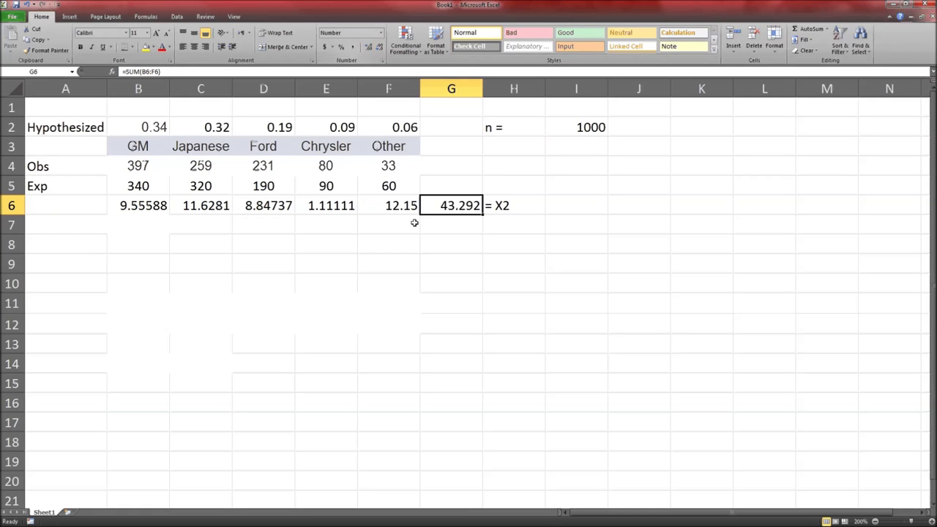
Switch to the browser assignment and enter 43.292 as the chi-square answer in part (b).
key(alt+Tab)
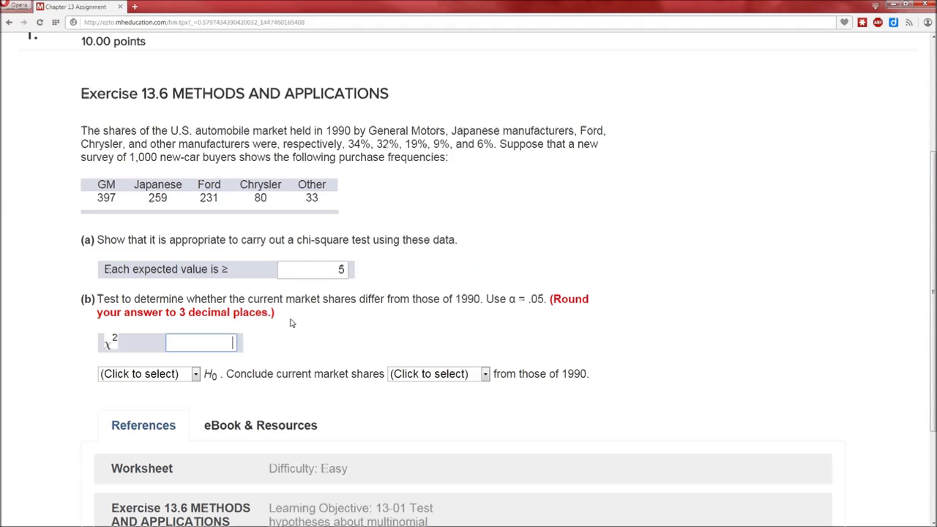
text(43.292)
click(312, 340)
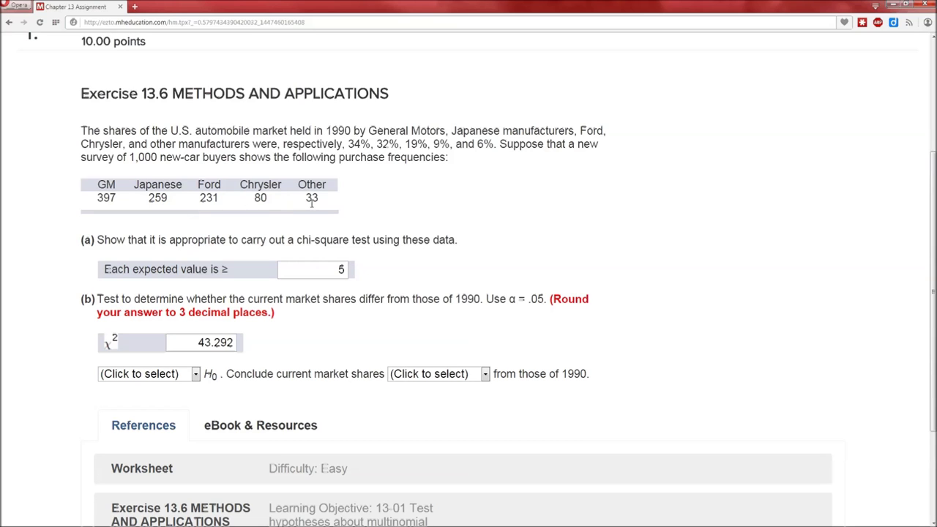
Switch back to Excel and enter the text label "= CV" in cell H8 for the critical value.
key(alt+Tab)
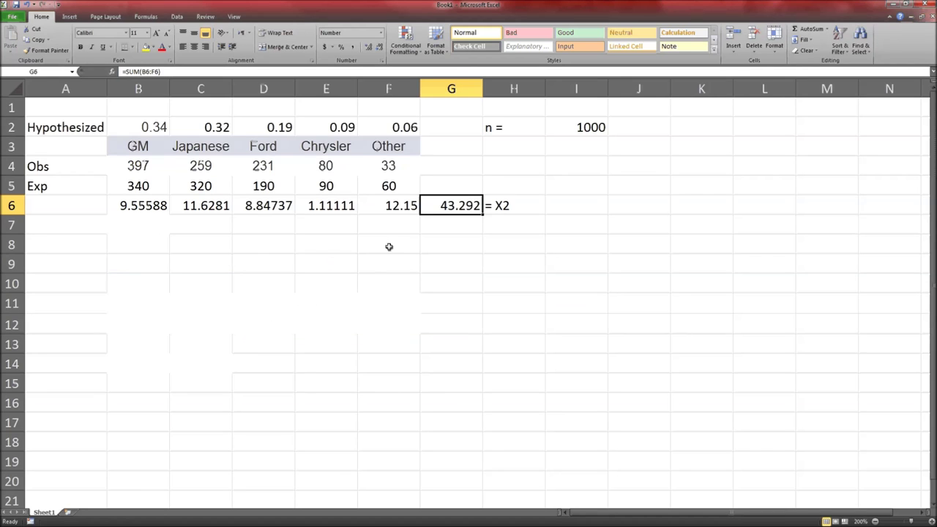
click(499, 247)
text(=CV)
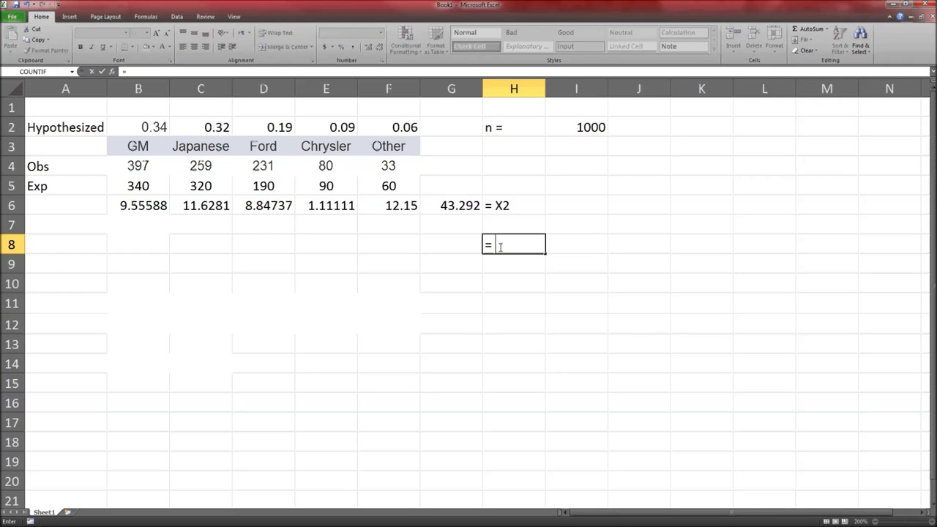
key(Return)
click(497, 246)
key(Delete)
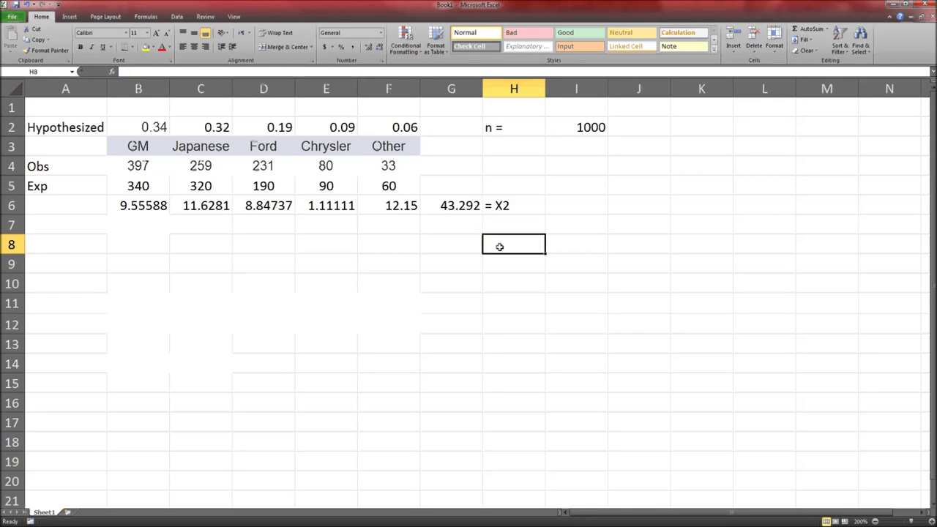
text('= CV)
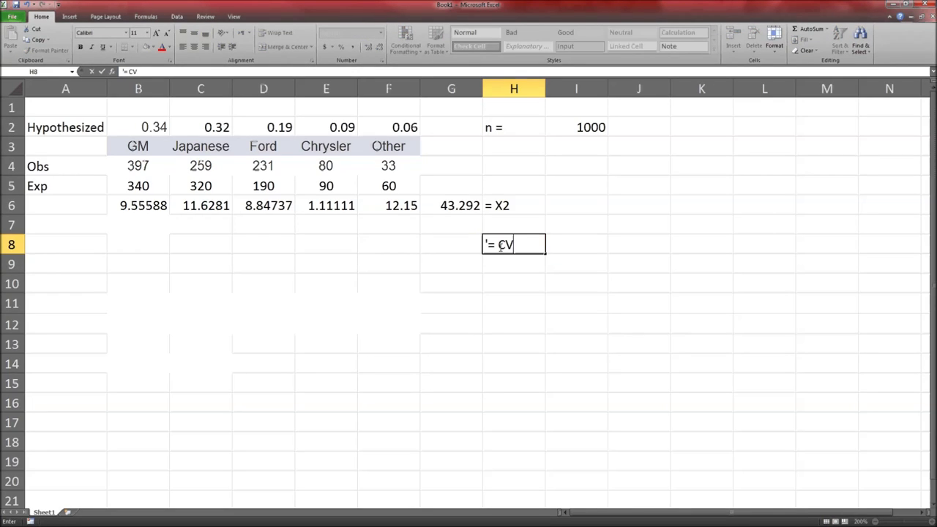
Compute the right-tail chi-square critical value in G8 with =CHISQ.INV.RT(0.05,4).
key(Left)
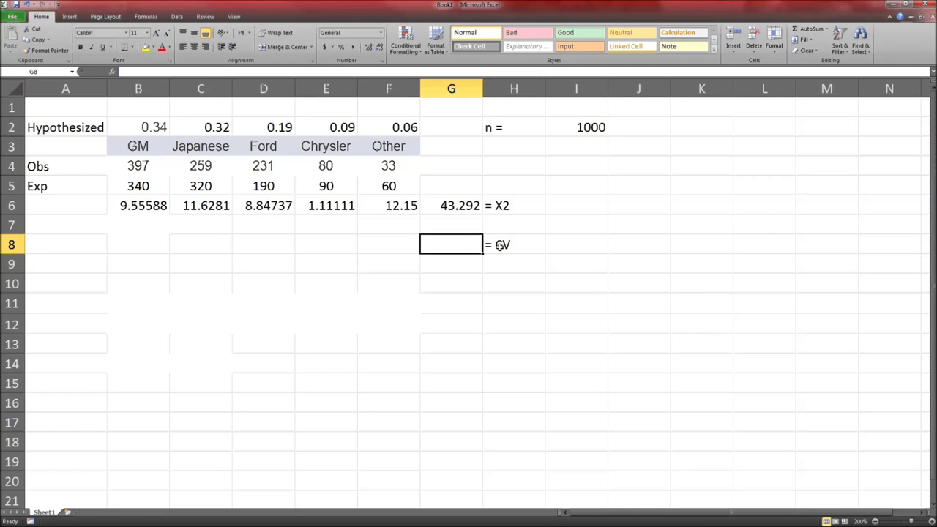
text(=)
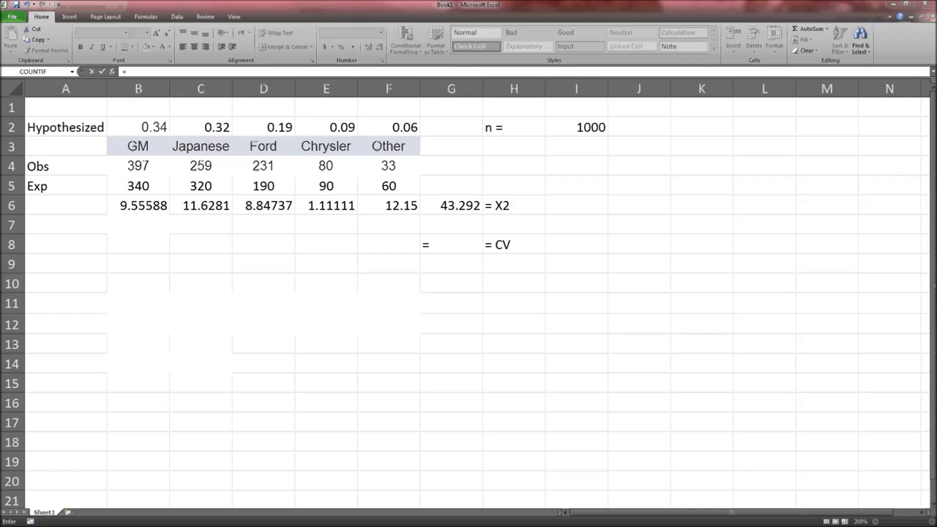
text(CHI)
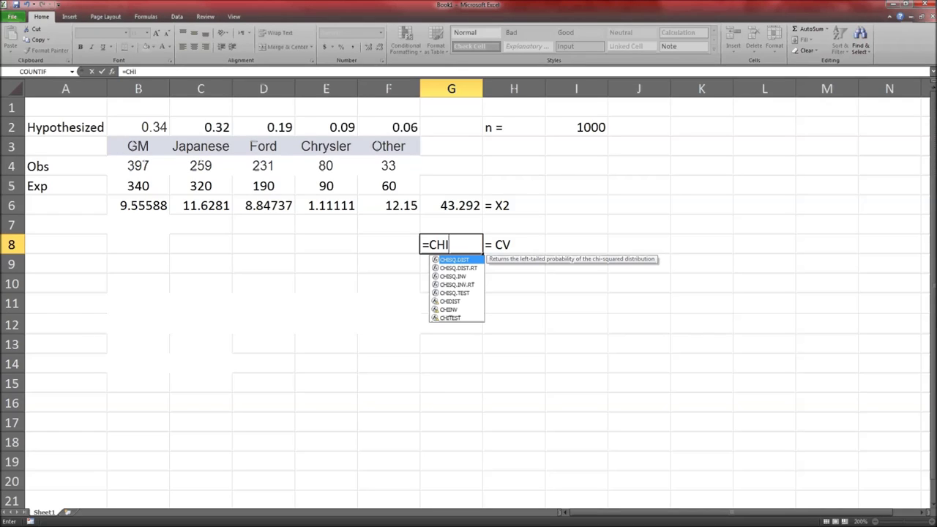
text(SQ)
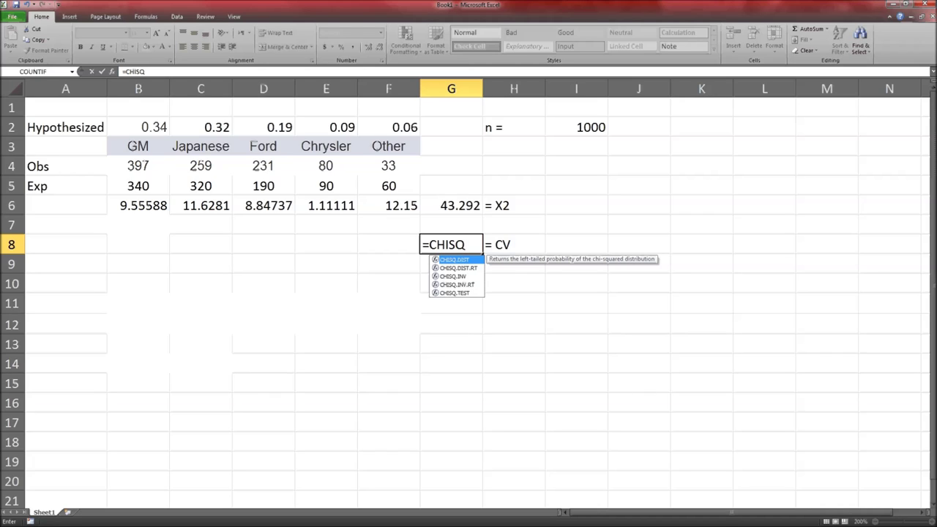
text(.INV)
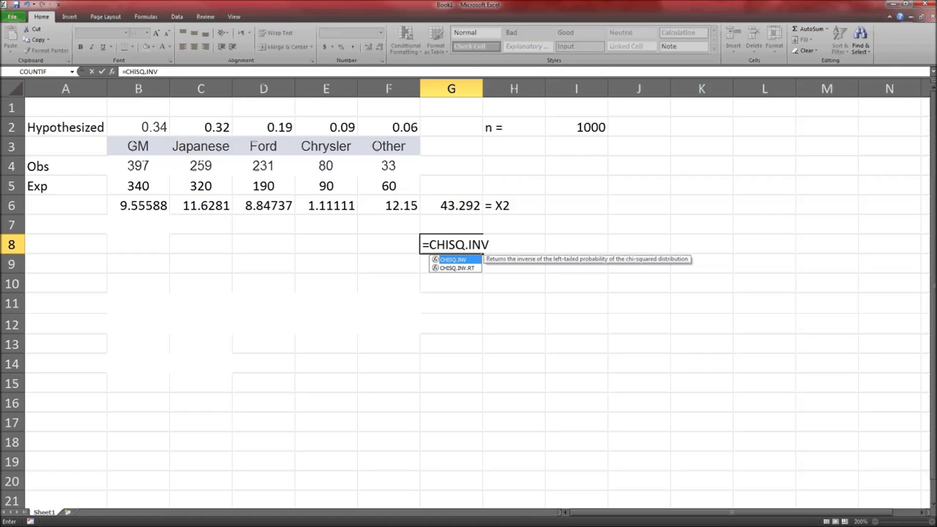
text(.)
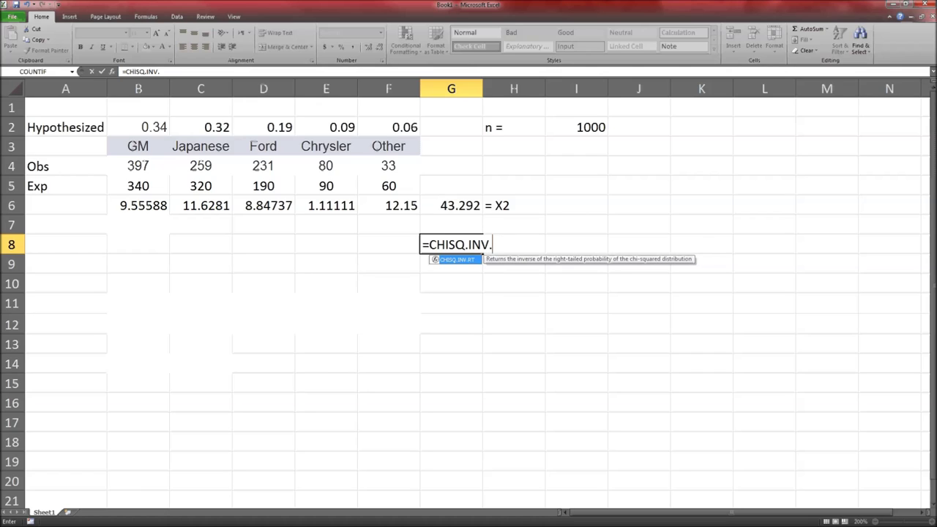
key(Tab)
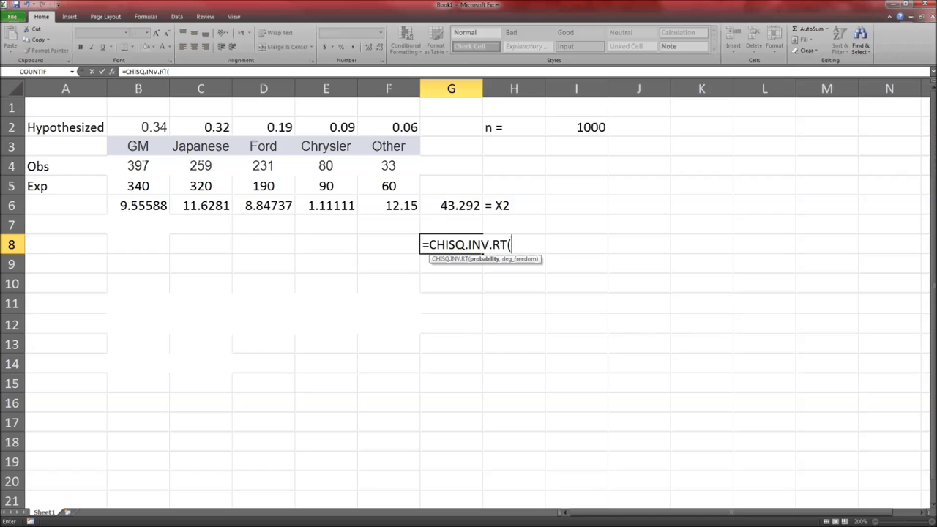
text(0.05,)
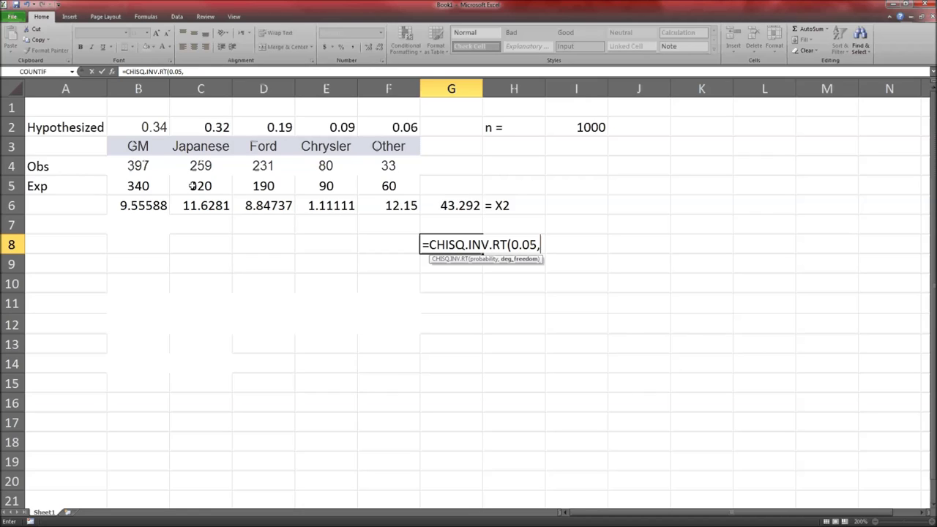
text(4))
key(Return)
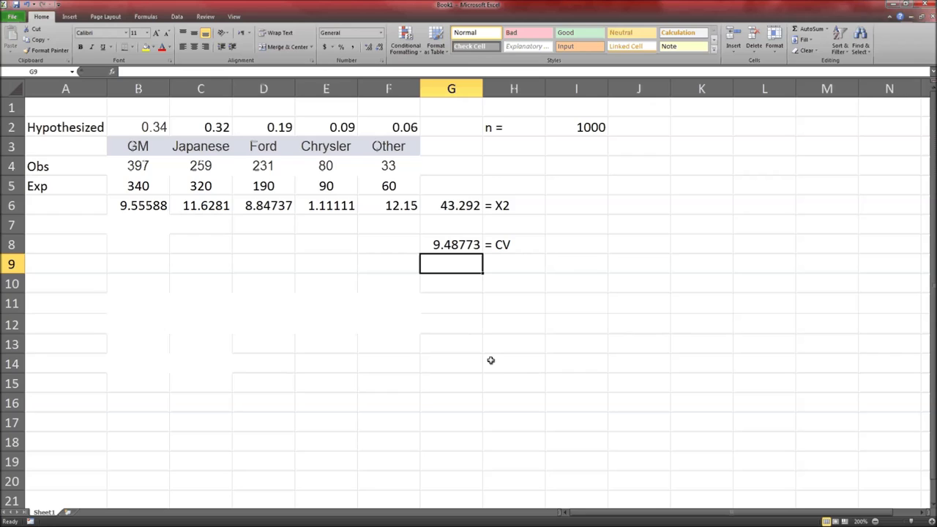
Enter the text label "= p-value" in cell H10.
key(Right)
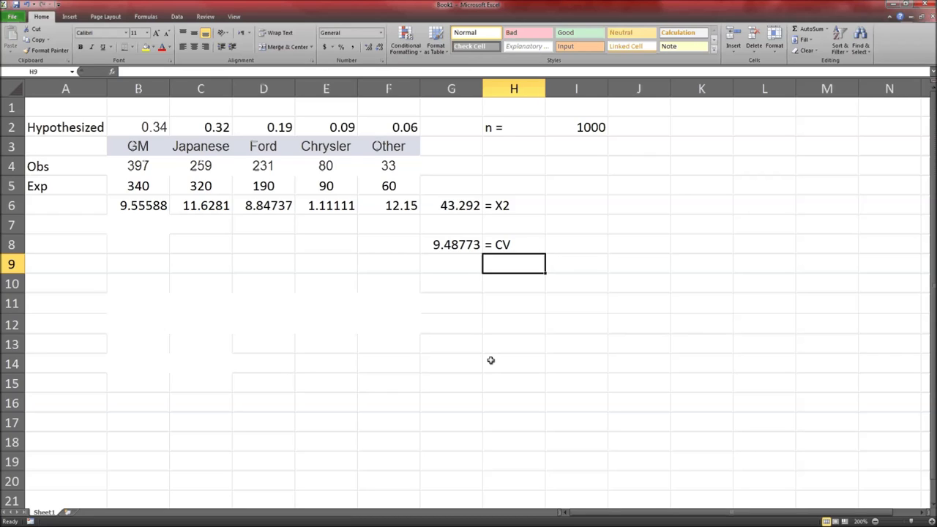
key(Down)
text(=)
key(BackSpace)
text('= p-va)
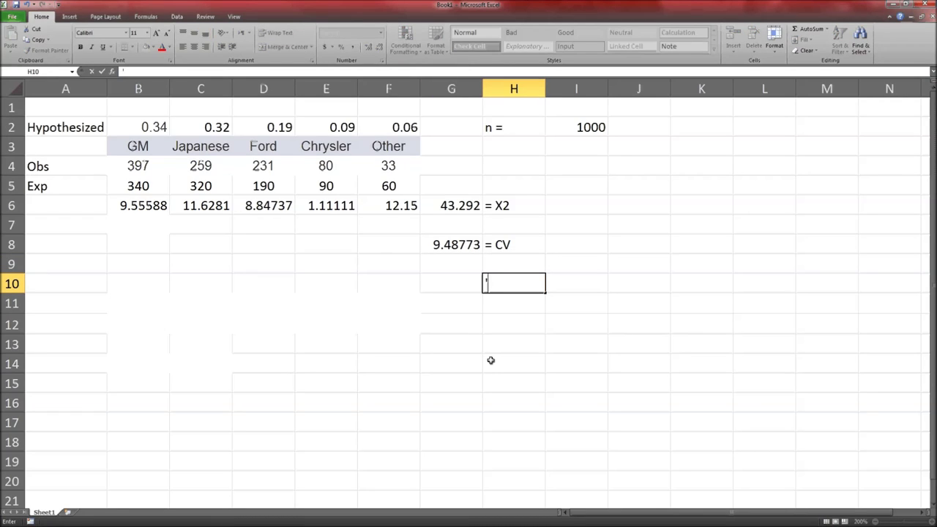
text(lue)
key(Return)
Compute the right-tail p-value in G10 with = CHISQ.DIST.RT(G6,4), referencing the chi-square statistic.
key(Up)
key(Left)
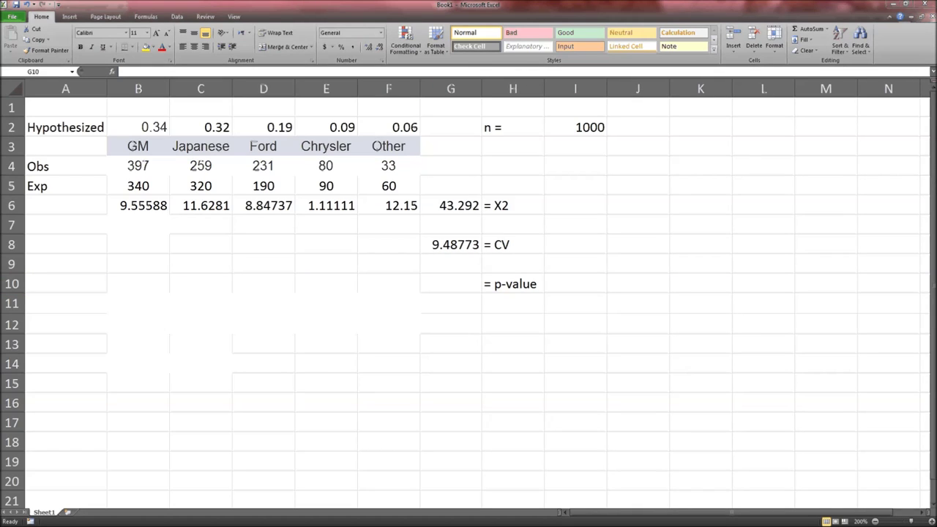
text(=)
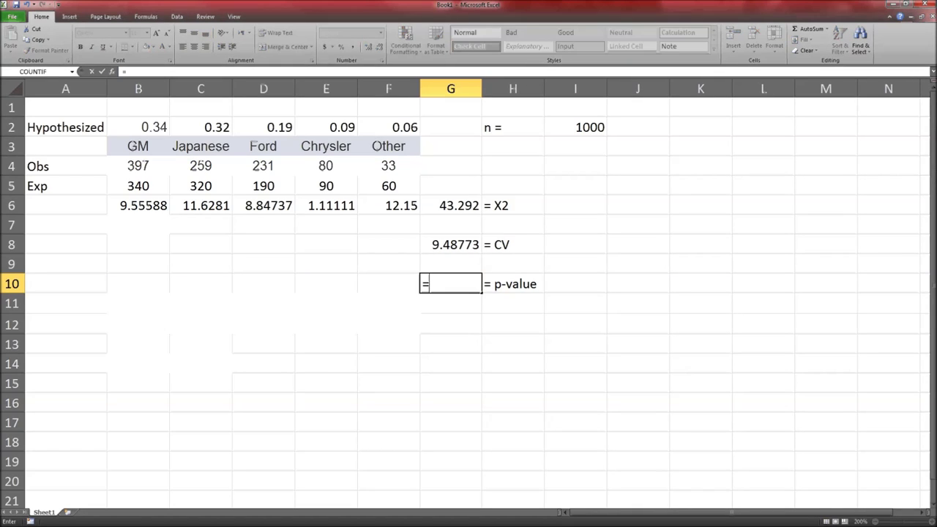
text( CHISQS)
key(BackSpace)
key(BackSpace)
text(SQW)
key(BackSpace)
key(BackSpace)
key(BackSpace)
text(Q.)
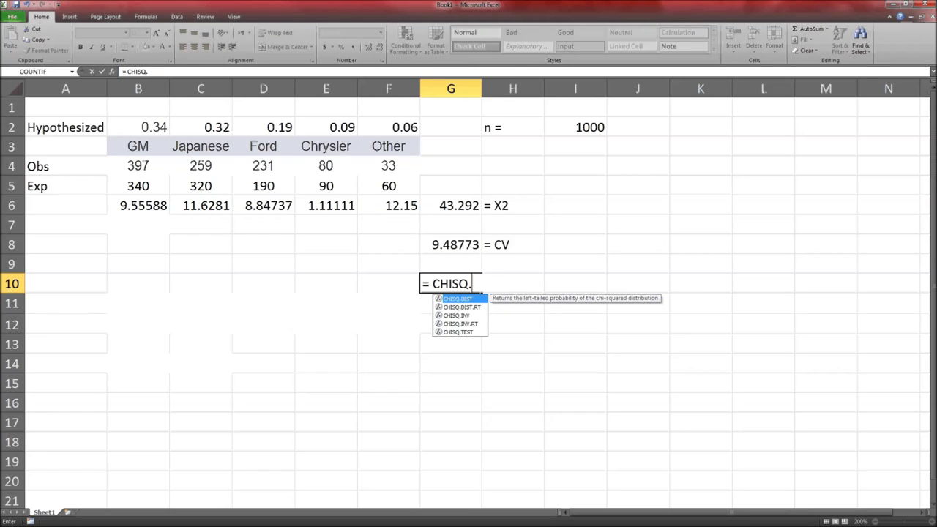
text(DIST)
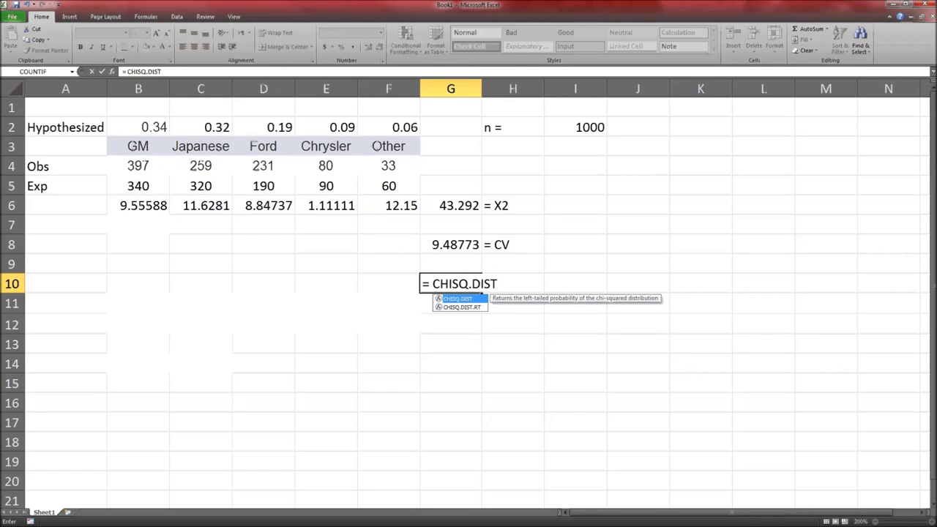
text(.)
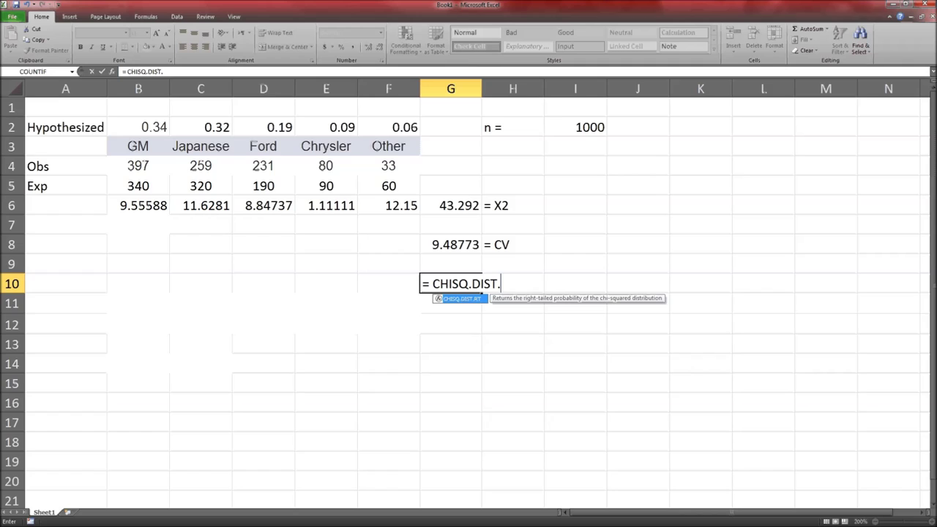
text(RT()
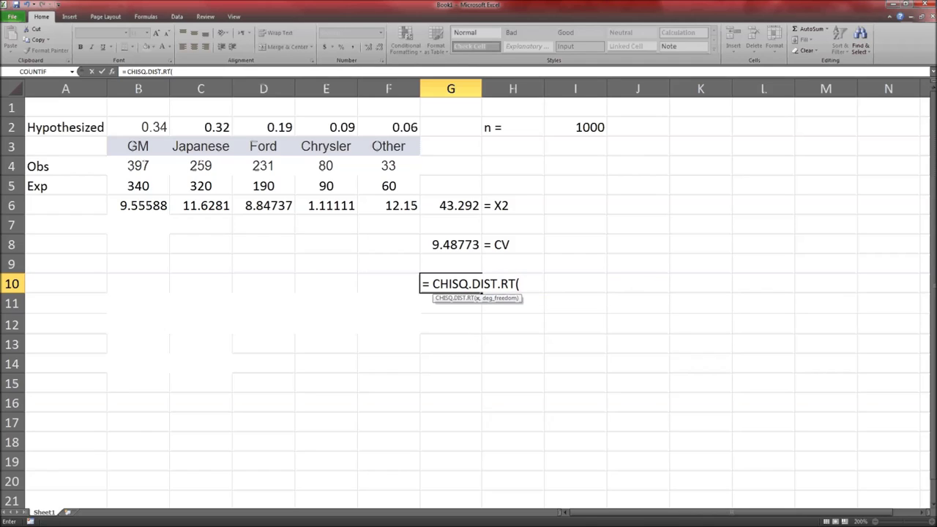
click(459, 206)
text(,)
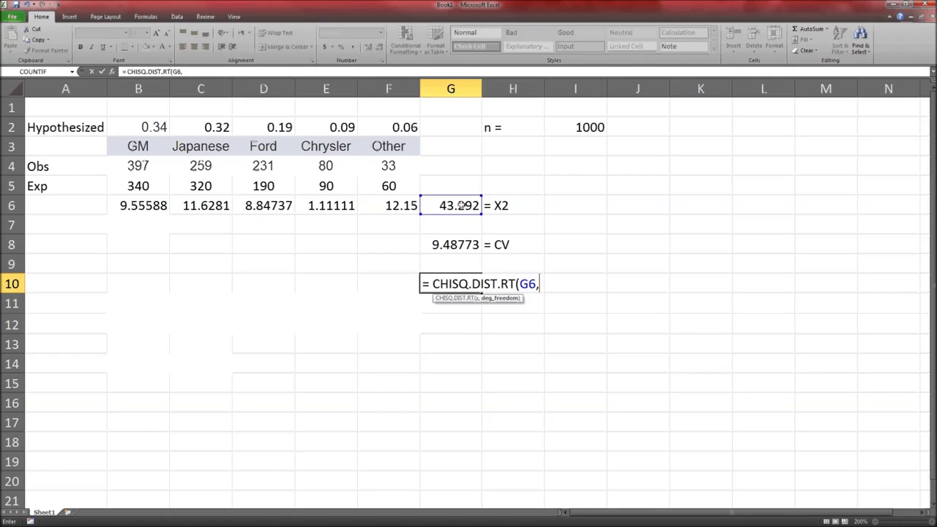
text(4))
key(Return)
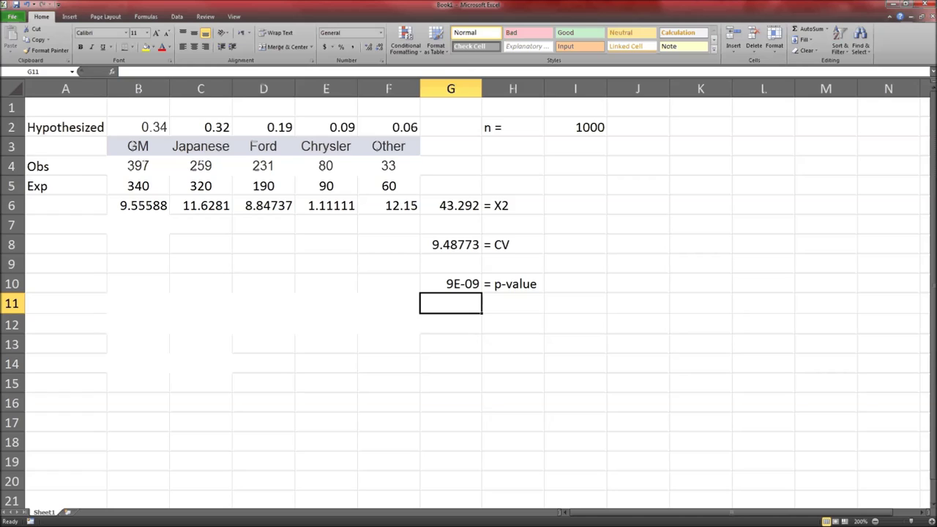
Switch to the browser assignment and complete part (b) with "Reject" for H0 and "differ" for the market shares.
key(alt+Tab)
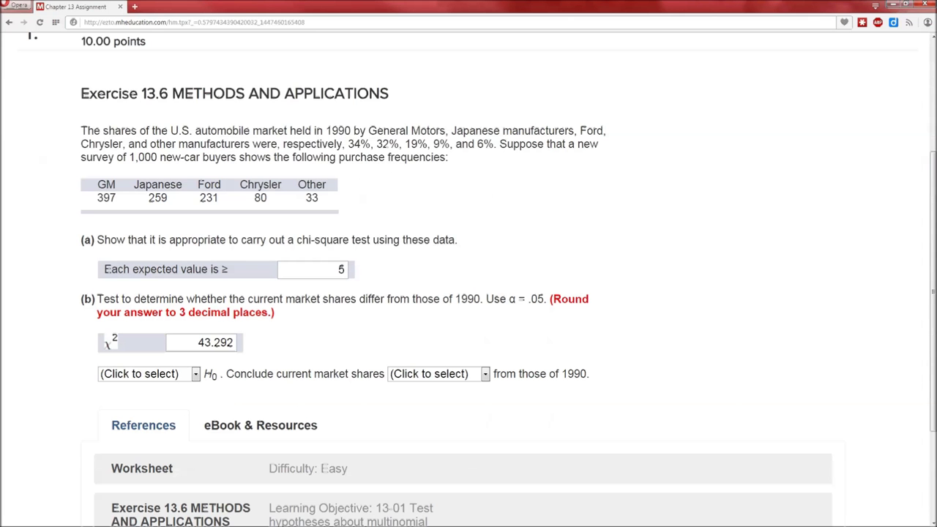
click(194, 374)
click(170, 416)
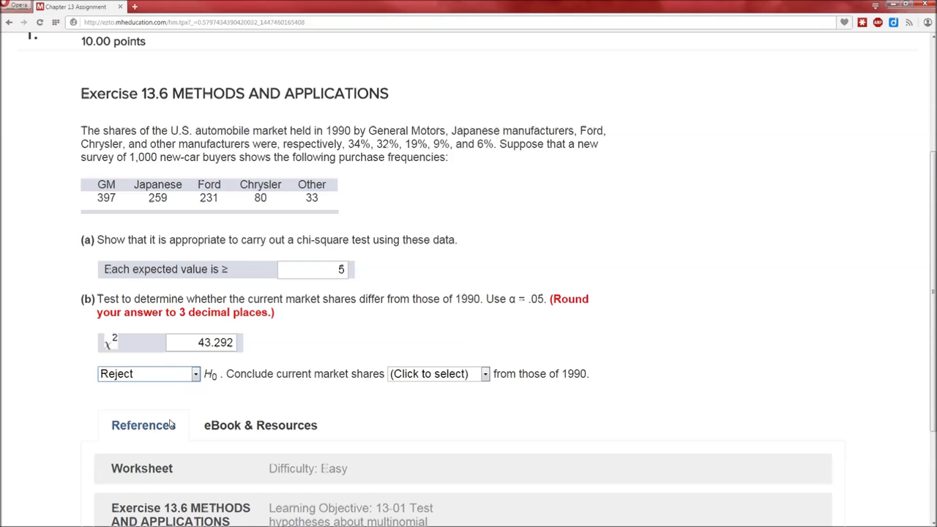
click(467, 375)
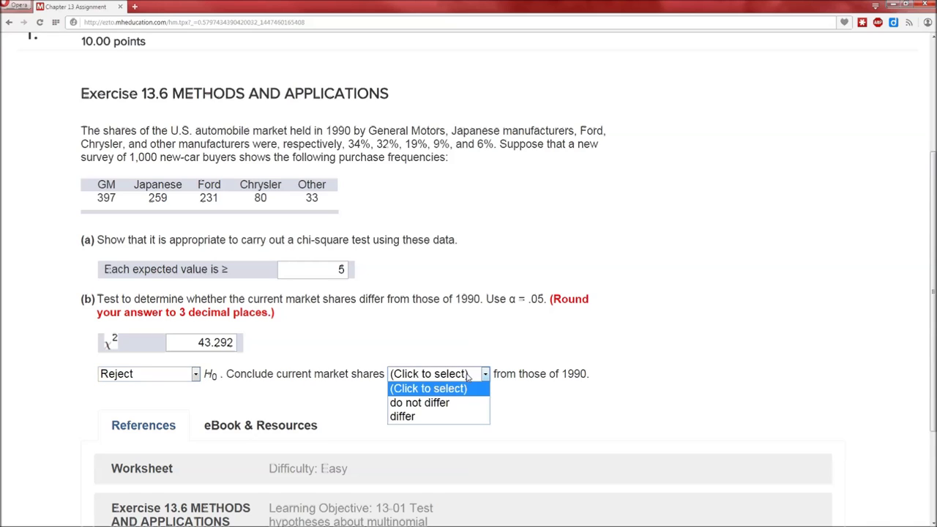
click(459, 417)
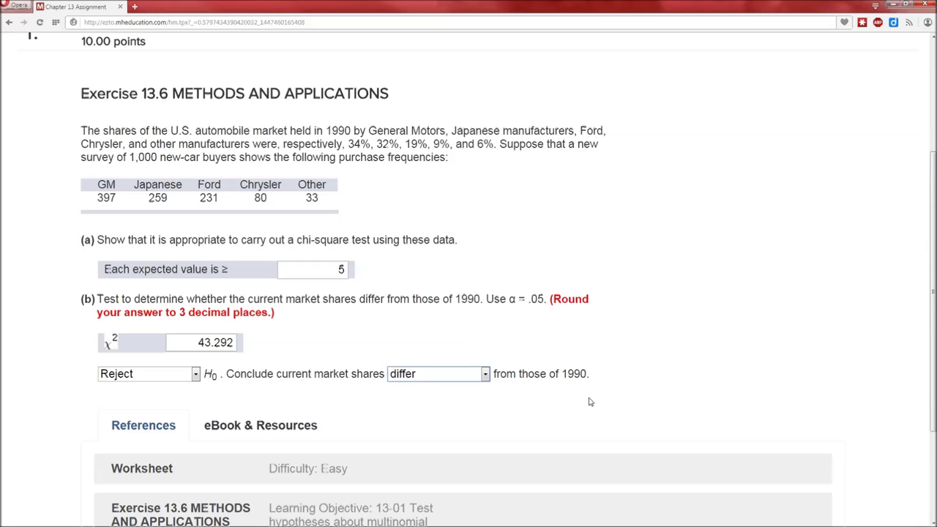
Switch back to Excel and review the observed counts, the expected counts, the contribution formula in B6 and the sum in G6.
key(alt+Tab)
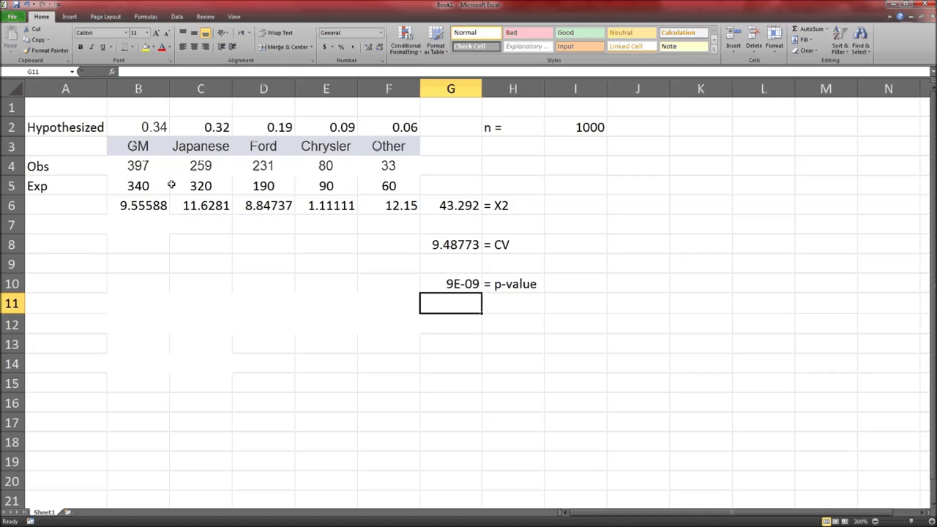
drag(157, 173, 388, 166)
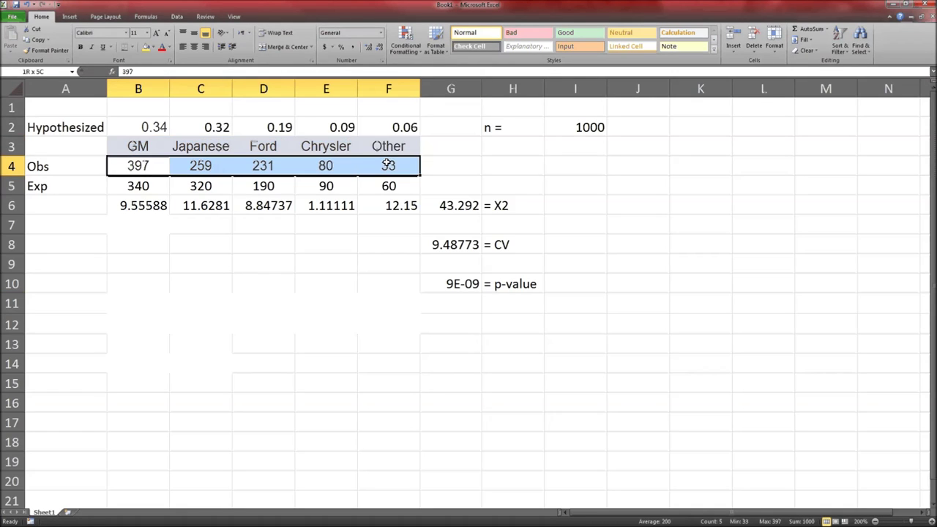
drag(138, 188, 372, 183)
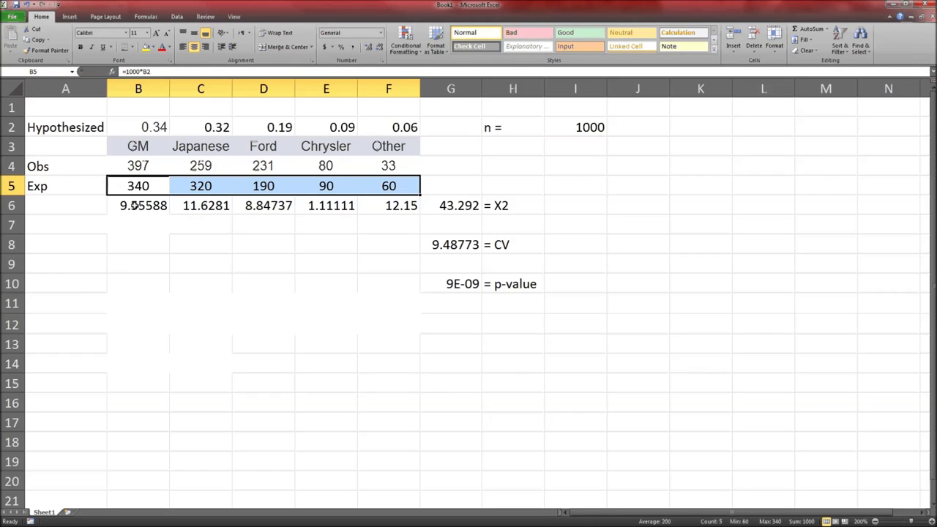
double_click(135, 205)
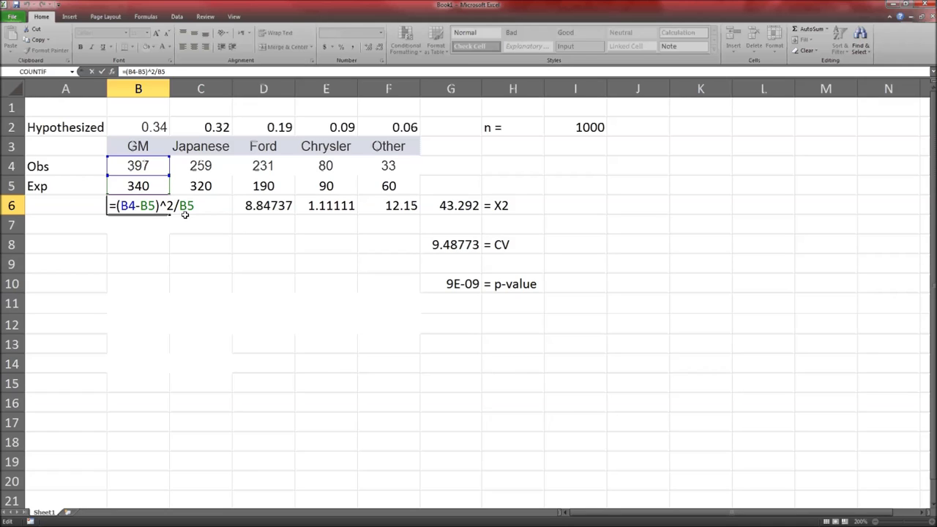
key(ctrl+Return)
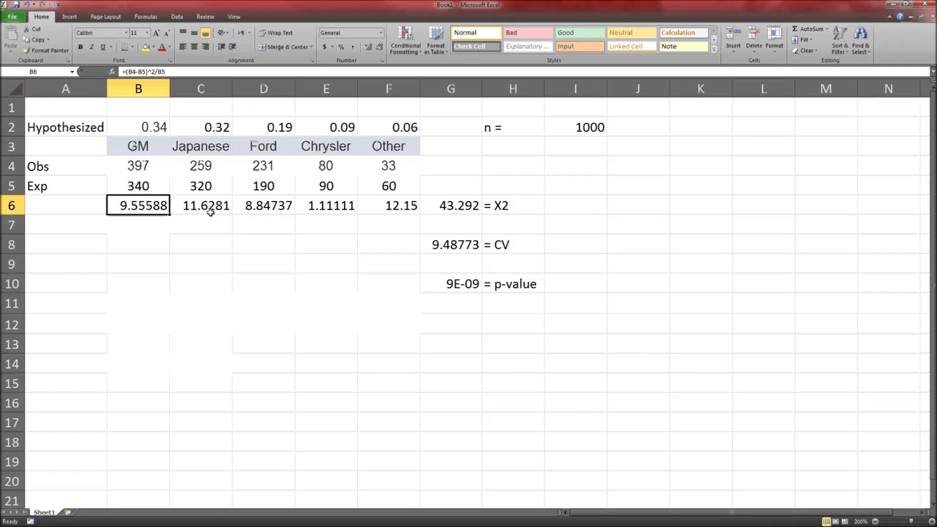
click(462, 208)
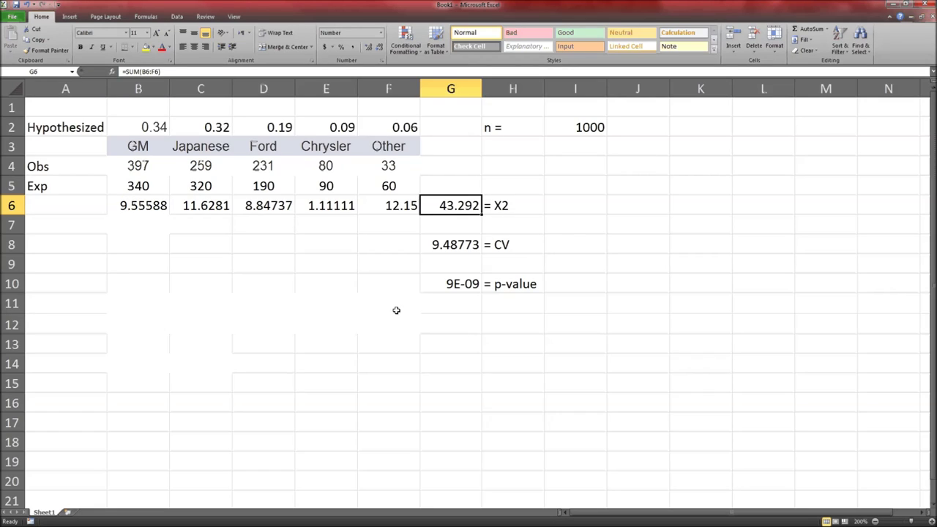
Inspect the critical value formula in G8 and the p-value formula in G10, leaving both unedited.
click(460, 244)
double_click(460, 244)
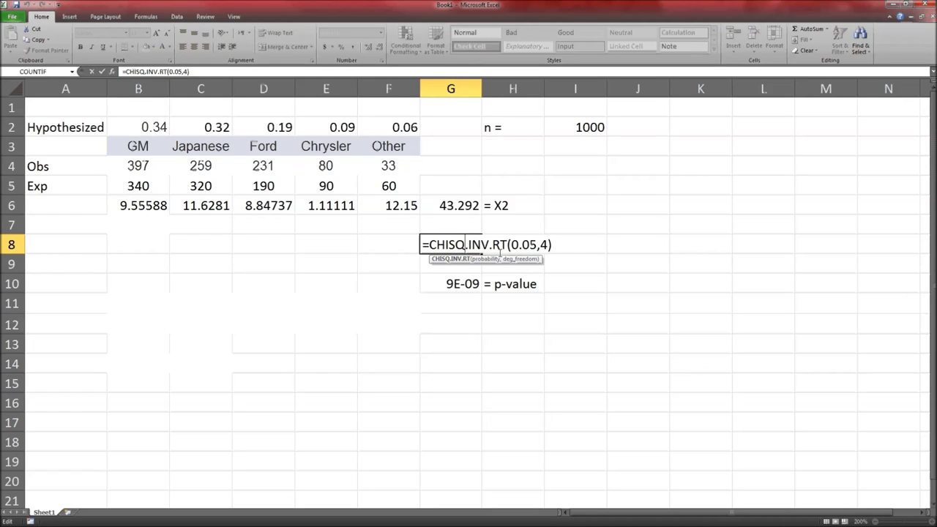
key(Escape)
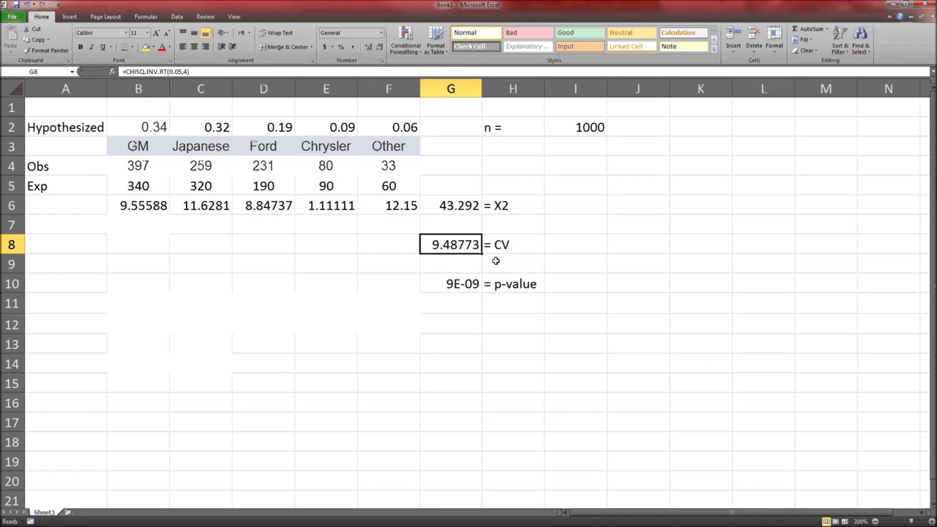
double_click(464, 287)
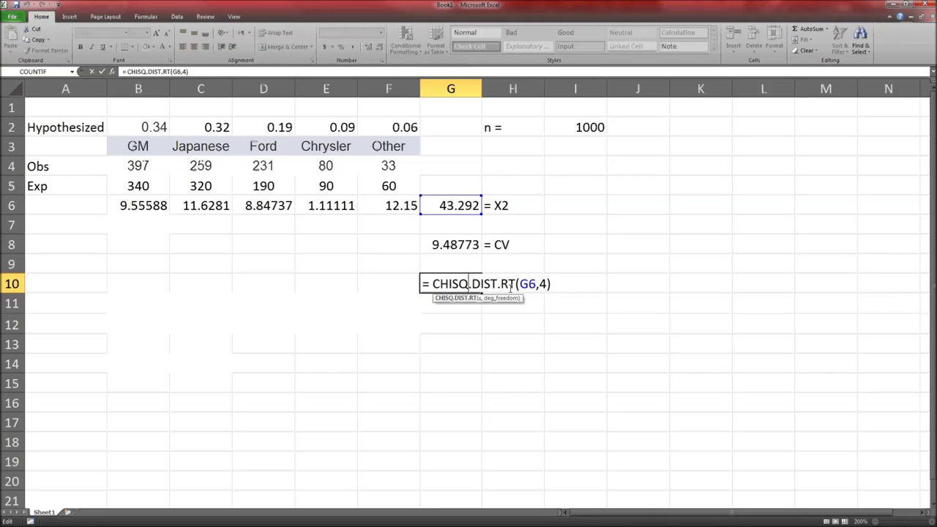
key(Escape)
click(466, 245)
double_click(466, 244)
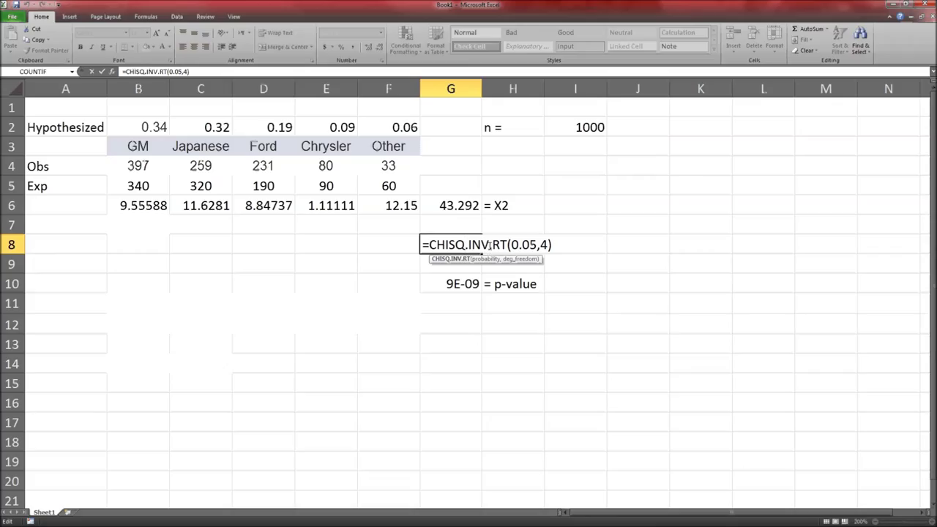
key(Escape)
click(469, 303)
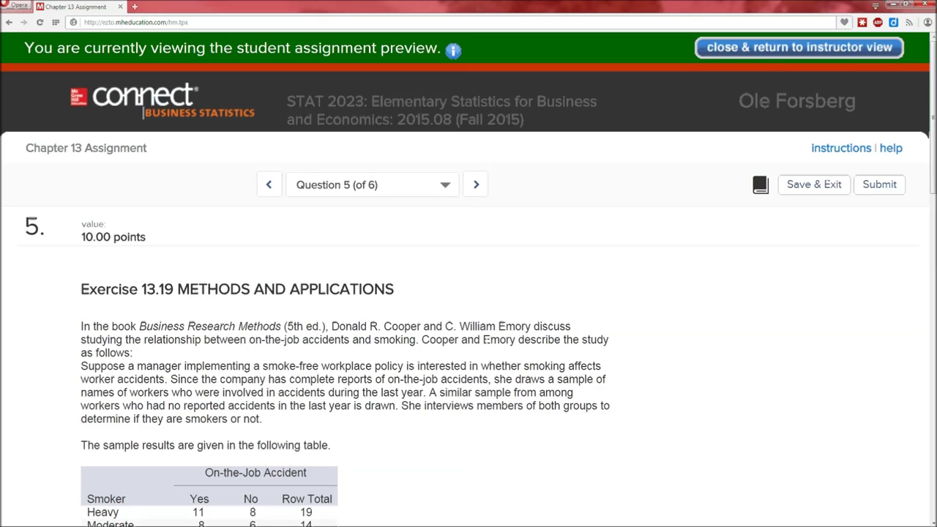
Examine the Exercise 13.19 smoking and on-the-job accident tables in the browser assignment.
scroll(502, 372, down, 3)
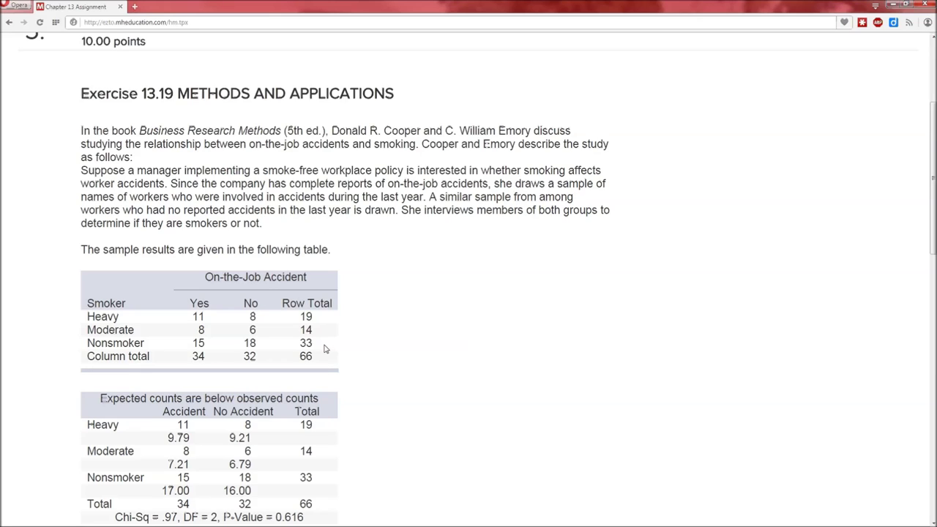
Copy the On-the-Job Accident sample results table from the assignment and paste it into the blank Excel sheet at A1.
drag(247, 249, 339, 366)
key(ctrl+c)
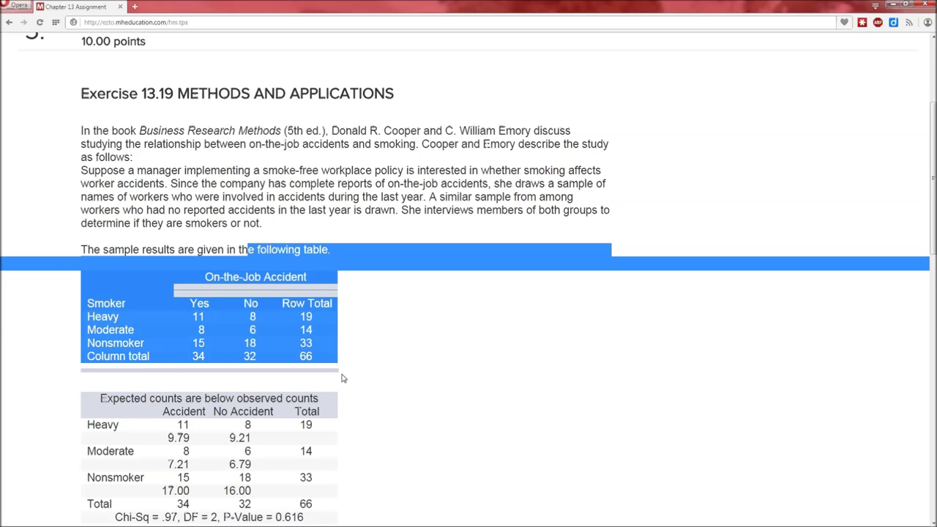
key(alt+Tab)
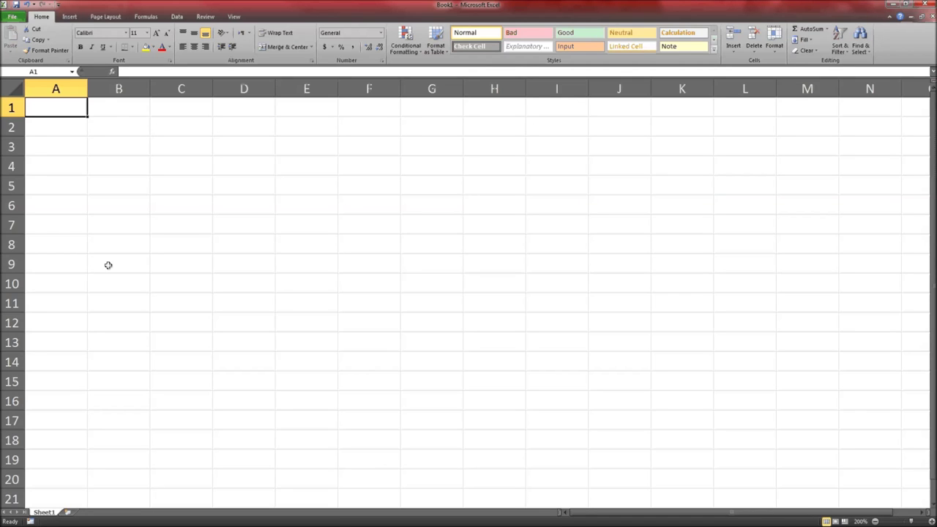
key(ctrl+v)
click(247, 324)
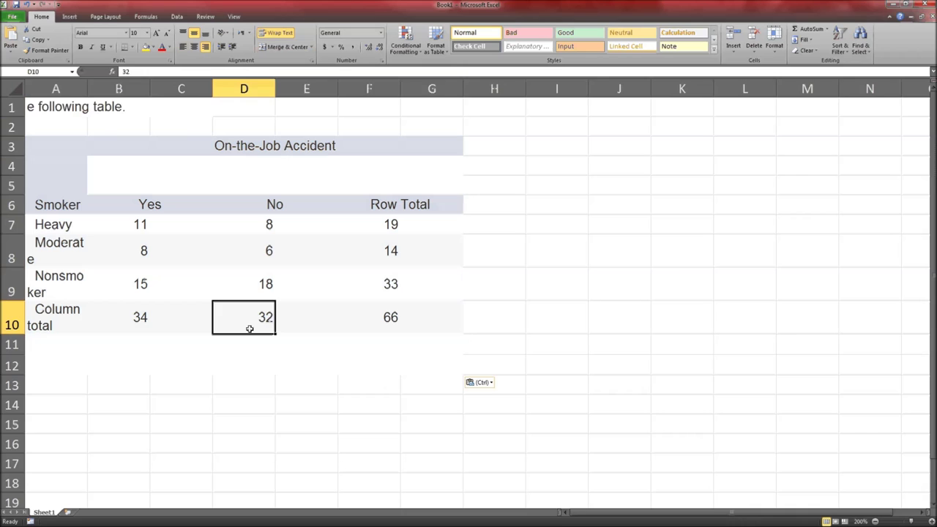
Delete the first two rows, holding the leftover sentence fragment and a blank line, above the pasted table.
click(11, 108)
drag(11, 108, 11, 128)
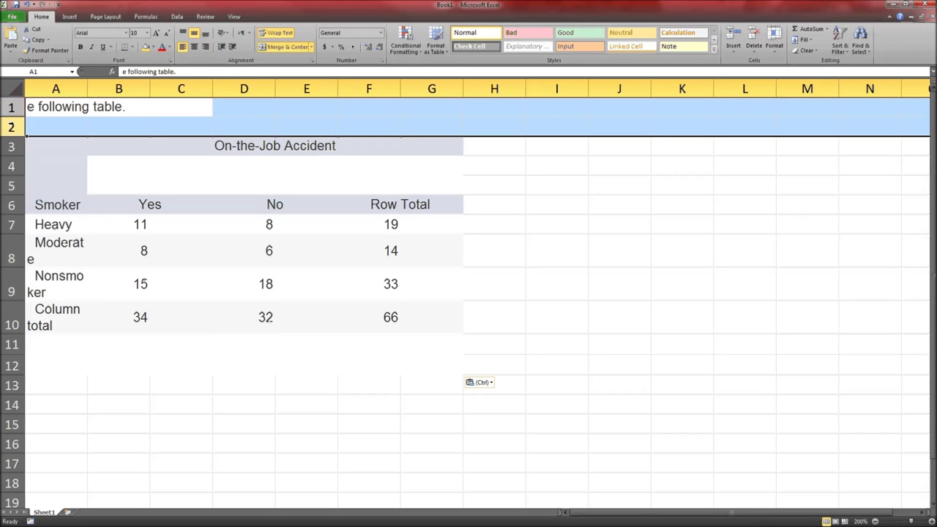
key(ctrl+minus)
click(200, 232)
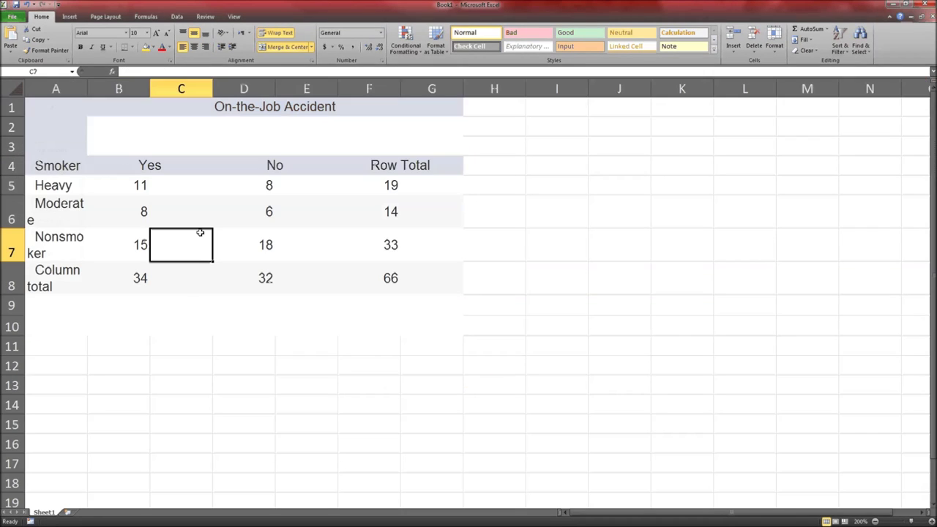
Widen column A so that each smoker label, including "Column total", fits on one line.
click(72, 84)
double_click(87, 89)
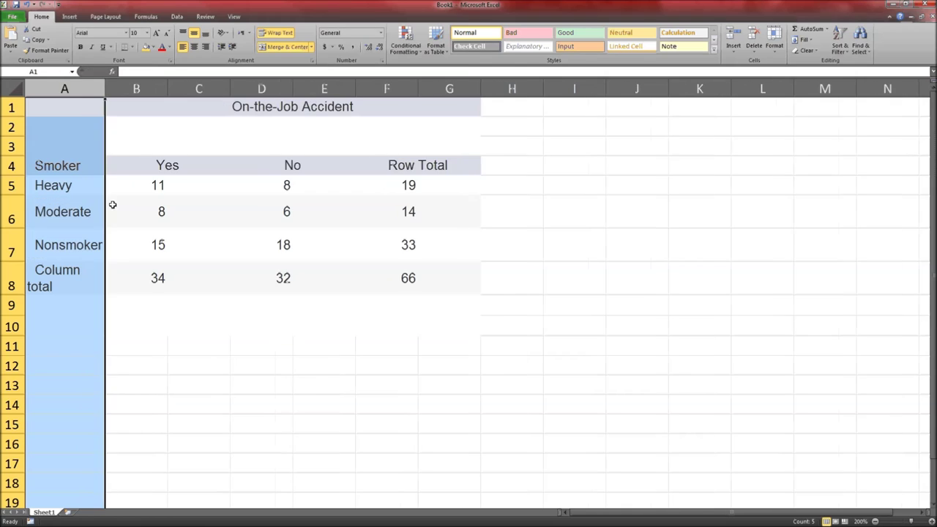
drag(105, 83, 183, 83)
click(145, 274)
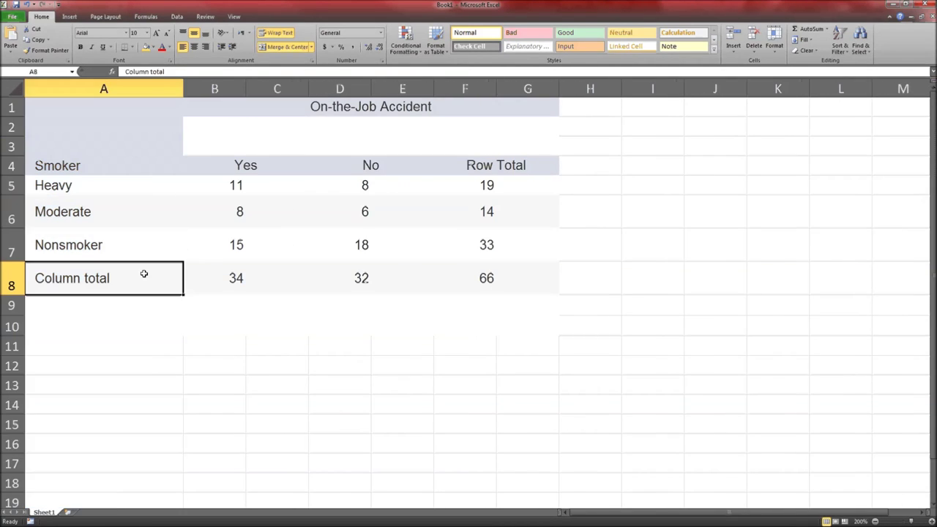
Reduce the heights of rows 5 to 8 to a uniform single-line height.
drag(11, 185, 6, 286)
drag(2, 194, 3, 195)
click(168, 209)
click(380, 257)
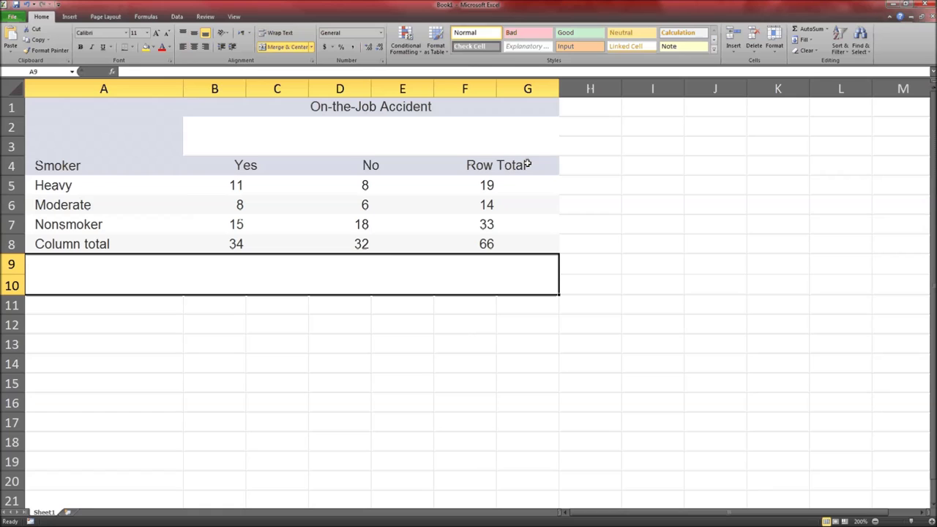
Clear the pasted row totals in F5:G8 and the column totals in row 8.
drag(507, 185, 447, 244)
key(Delete)
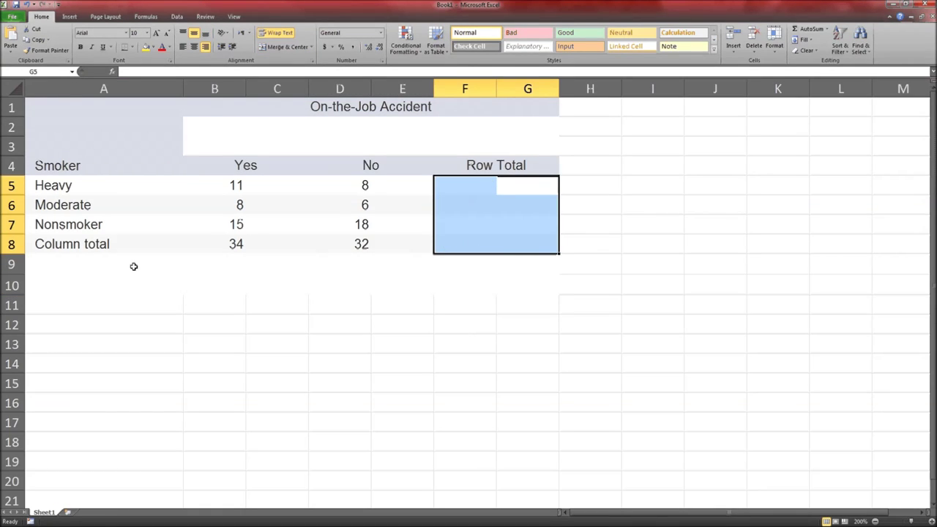
drag(219, 246, 410, 246)
key(Delete)
click(365, 322)
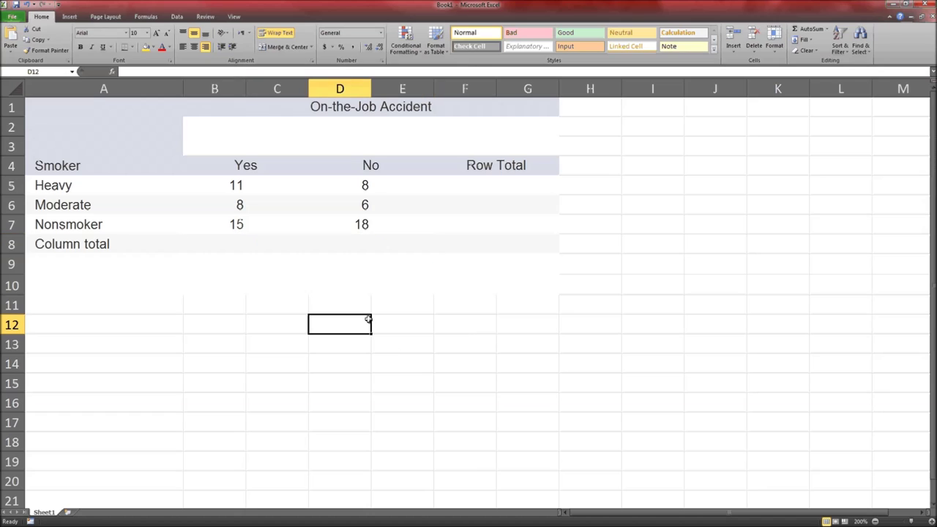
Total the Yes column in B8 with =SUM(B5:B7).
click(218, 240)
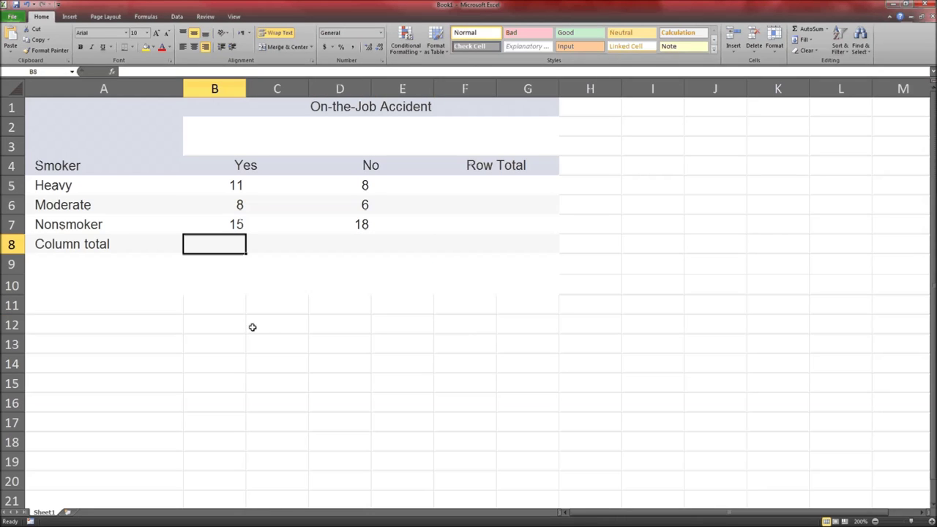
text(=SUM()
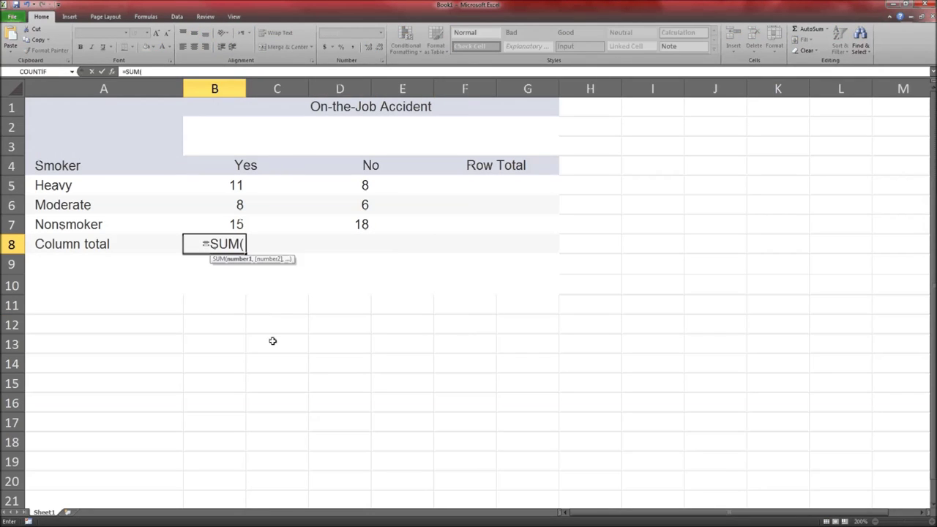
drag(220, 185, 220, 221)
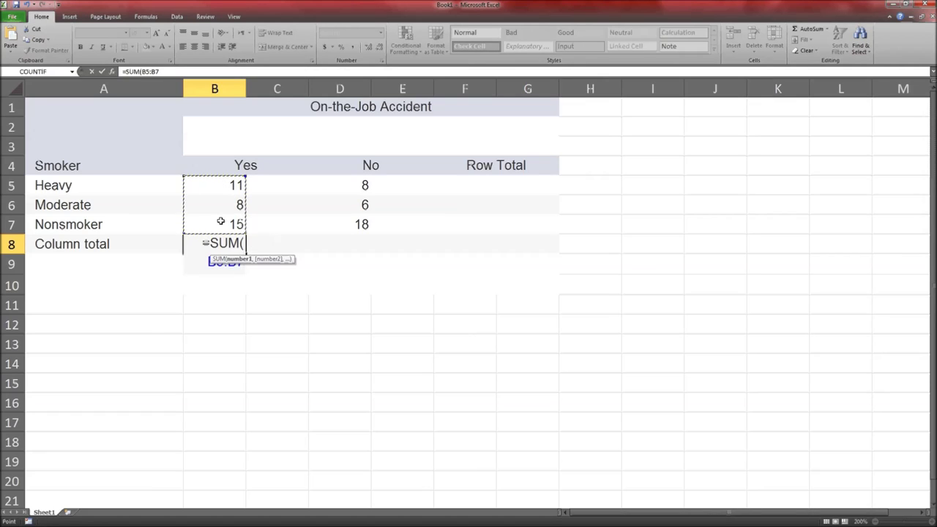
key(Return)
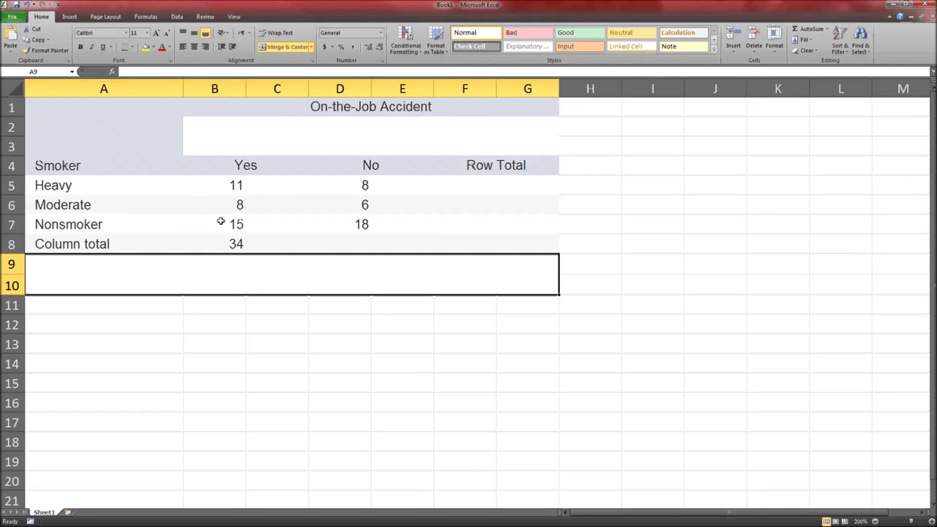
Delete the merged blank rows 9 and 10 below the table.
drag(9, 262, 11, 286)
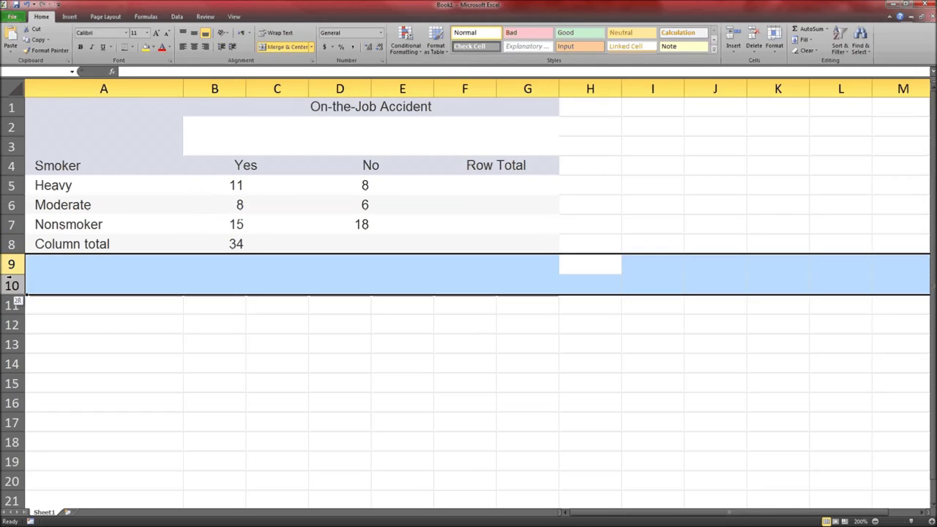
right_click(12, 285)
click(37, 354)
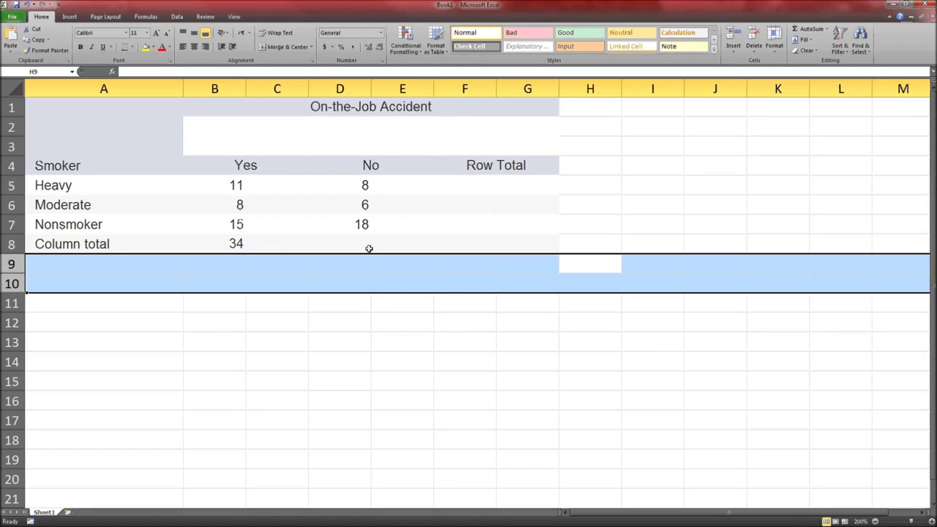
Copy the column total formula from B8 into D8 for the No column.
click(371, 246)
key(Left)
key(ctrl+c)
key(Right)
key(Escape)
key(Left)
key(Left)
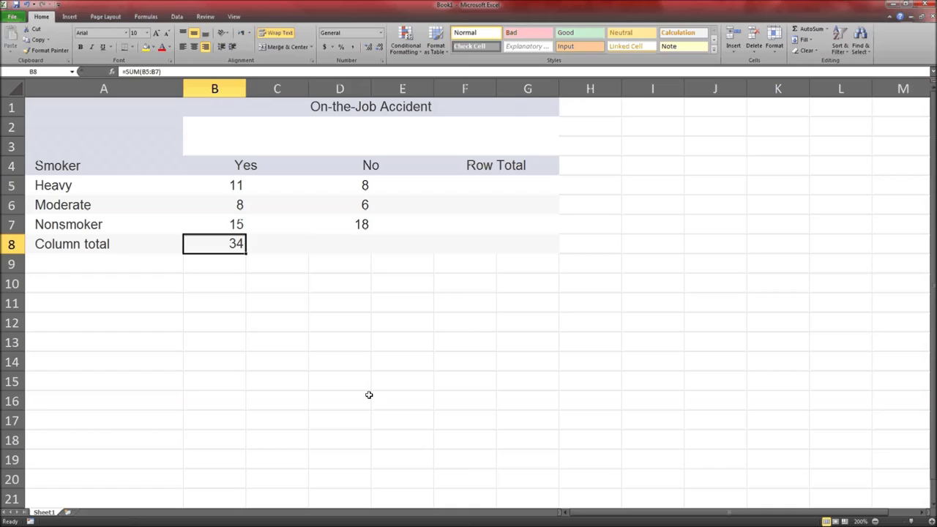
key(ctrl+c)
key(Right)
key(Right)
key(Return)
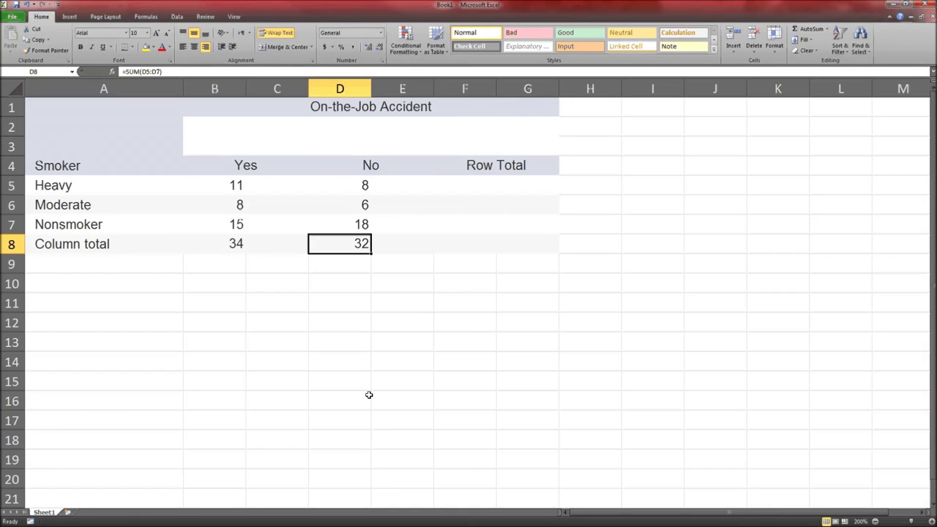
Calculate the Heavy smokers' row total in F5 with =SUM(B5:D5).
key(Right)
key(Right)
key(Right)
key(Up)
key(Up)
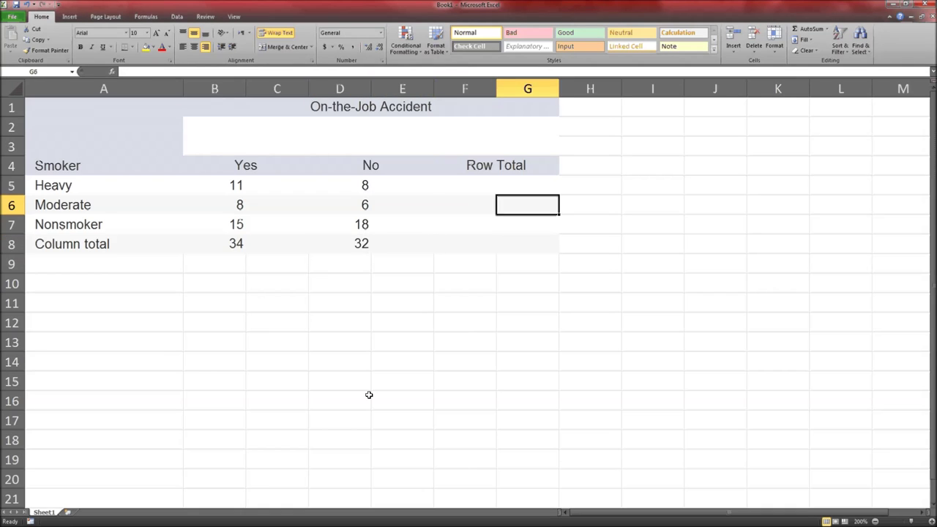
key(Up)
key(Left)
text(=SUM()
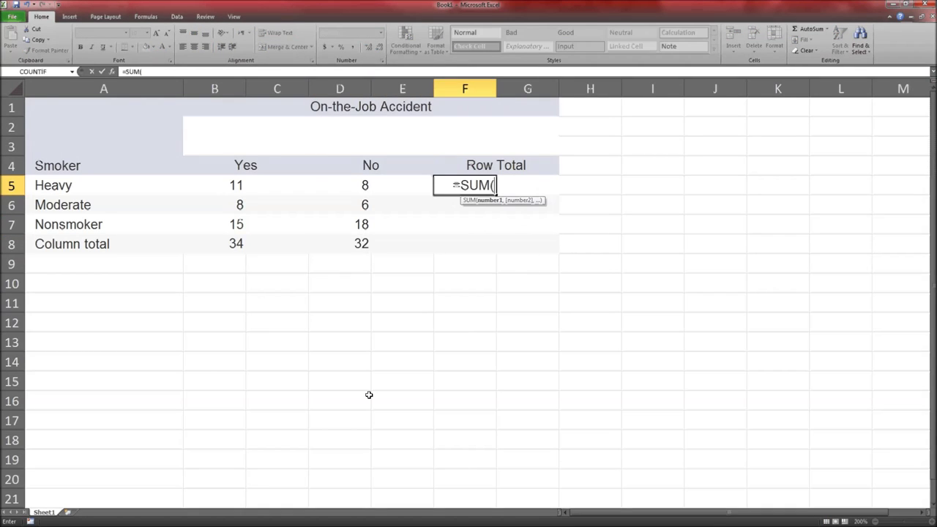
drag(231, 186, 312, 186)
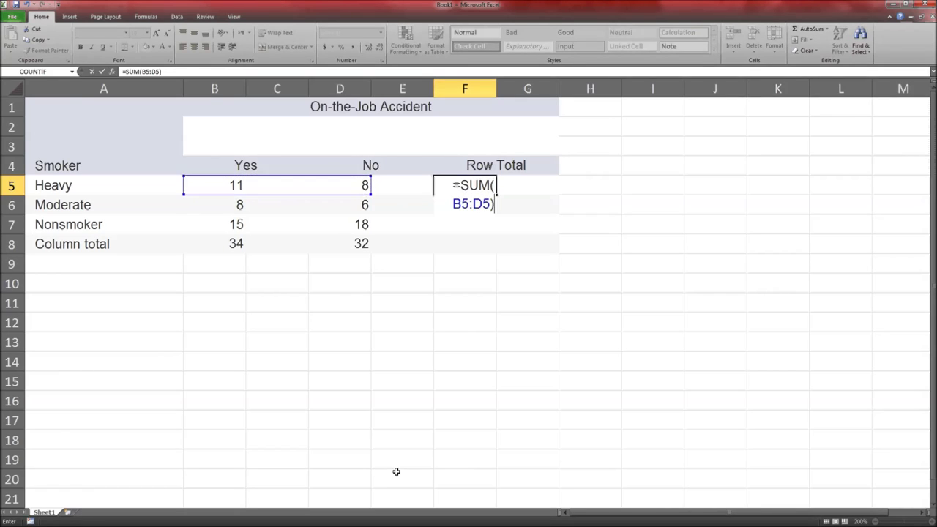
key(Return)
Copy the row total formula from F5 down through F8.
key(Up)
key(ctrl+c)
key(shift+Down)
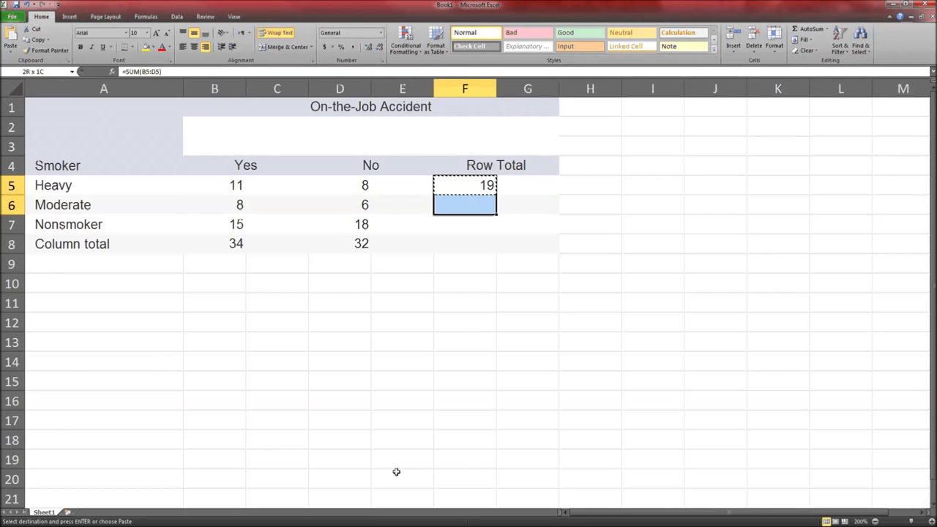
key(shift+Down)
key(shift+Down)
key(Return)
key(Down)
key(Down)
key(Down)
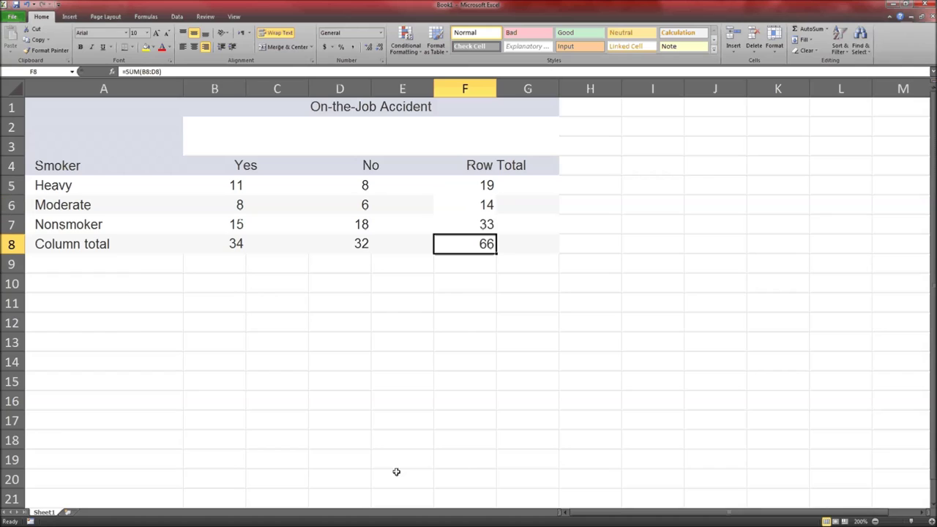
Make the column totals in B8:F8 bold, including the grand total.
key(ctrl+b)
key(Down)
key(Left)
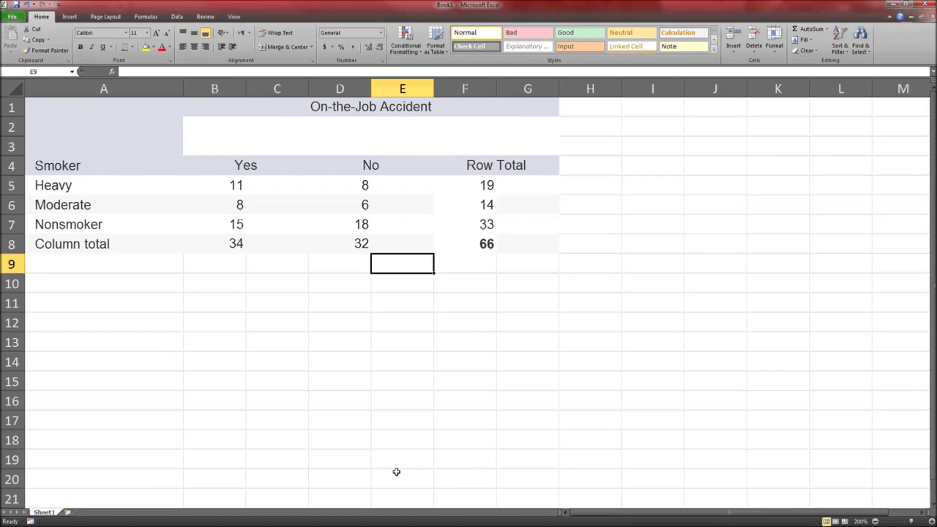
key(Up)
key(Left)
key(Left)
key(Left)
key(shift+Right)
key(shift+Right)
key(shift+Right)
key(shift+Right)
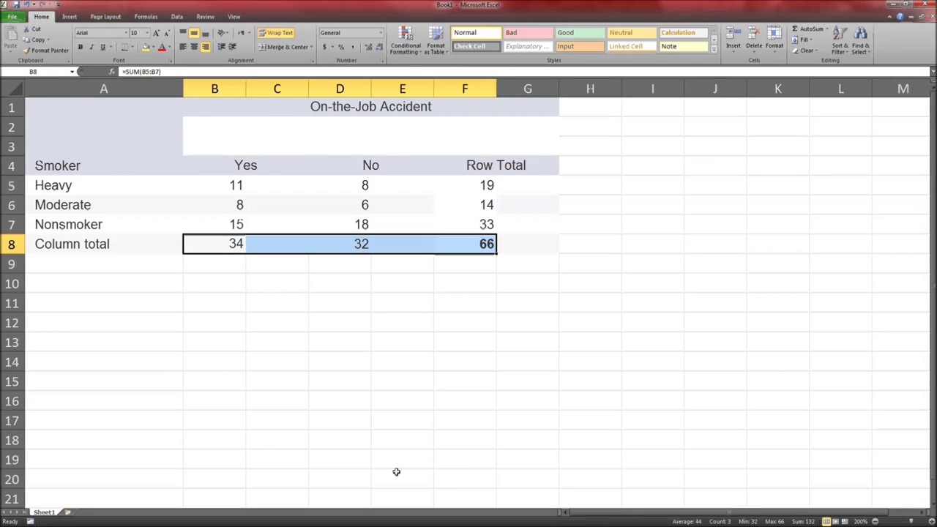
key(ctrl+b)
key(Right)
key(Right)
key(Right)
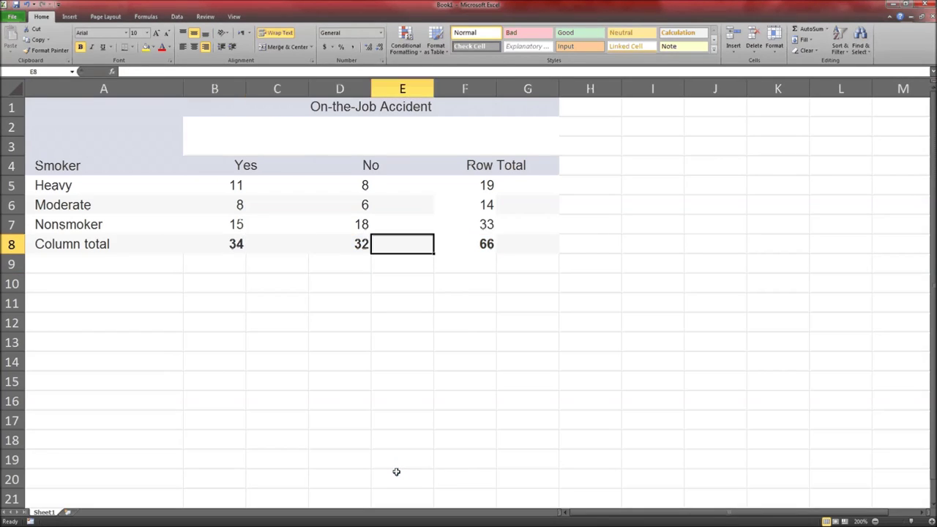
Make the row totals in F5:F8 bold.
key(Right)
key(shift+Up)
key(shift+Up)
key(shift+Up)
key(ctrl+b)
key(ctrl+b)
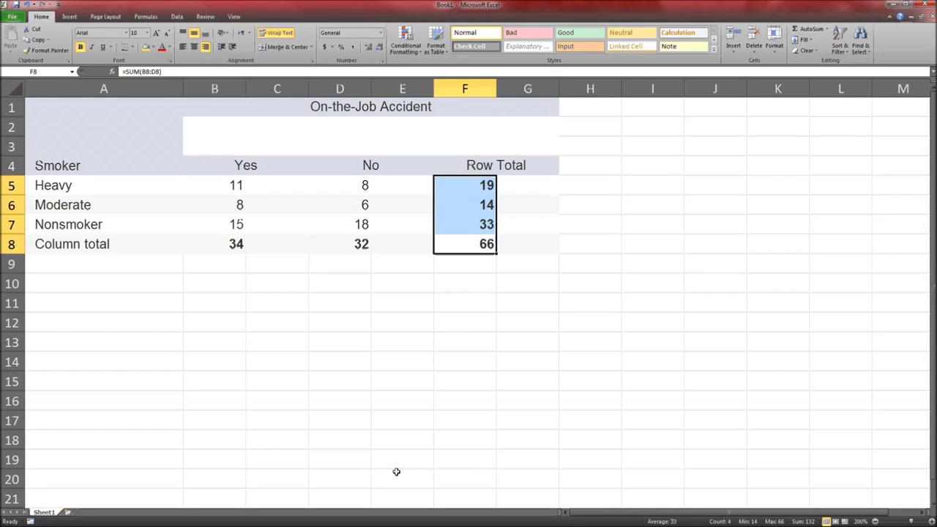
click(470, 247)
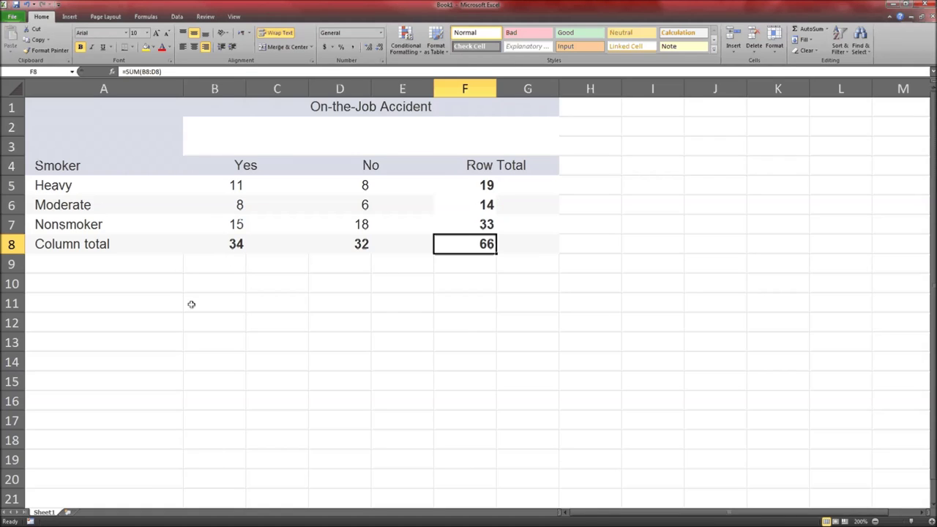
Switch to the browser assignment and read the percentage questions in parts (a) and (b) of Exercise 13.19.
click(145, 309)
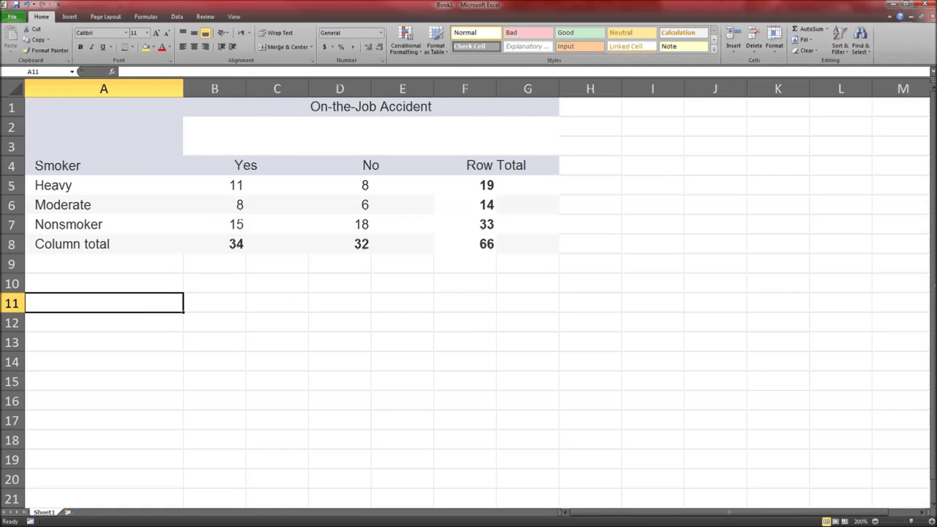
key(alt+Tab)
click(278, 299)
scroll(278, 298, up, 2)
scroll(264, 299, down, 4)
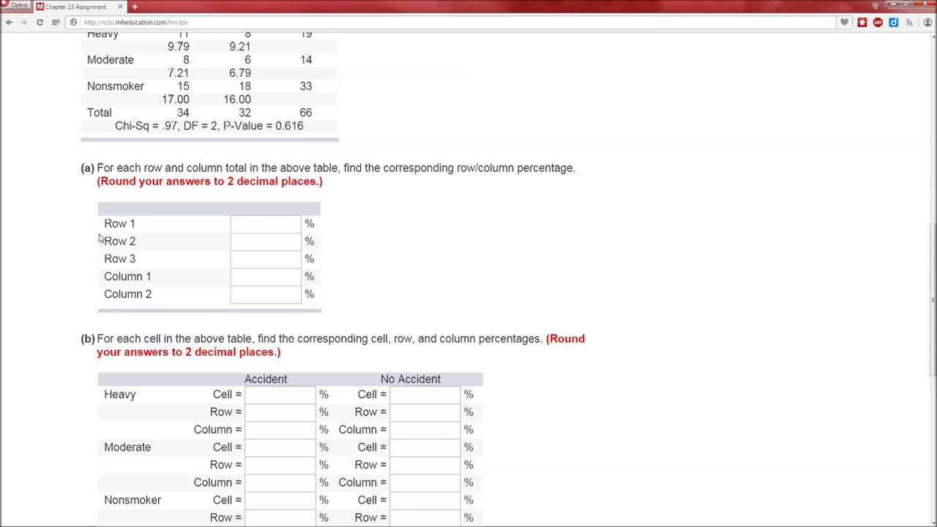
Switch back to Excel and calculate the Heavy row's share of the grand total in G5 with =F5/66.
key(alt+Tab)
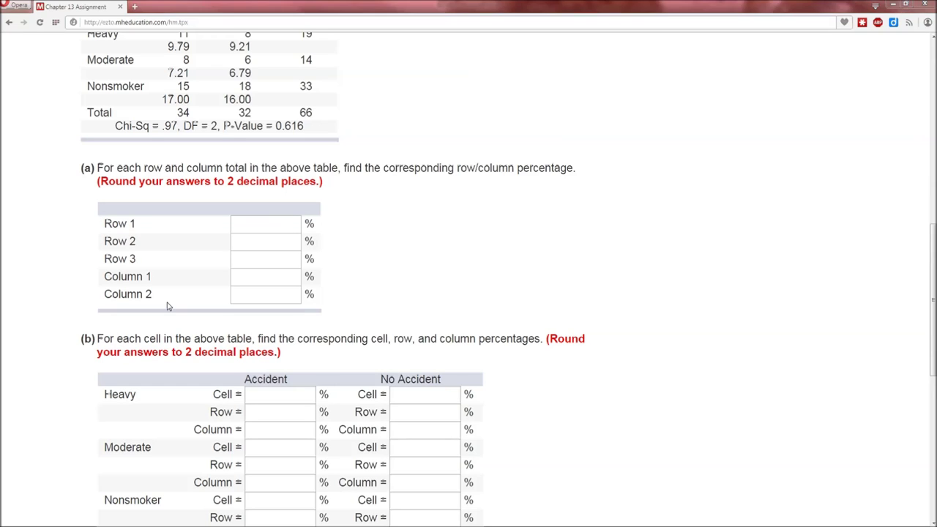
click(490, 185)
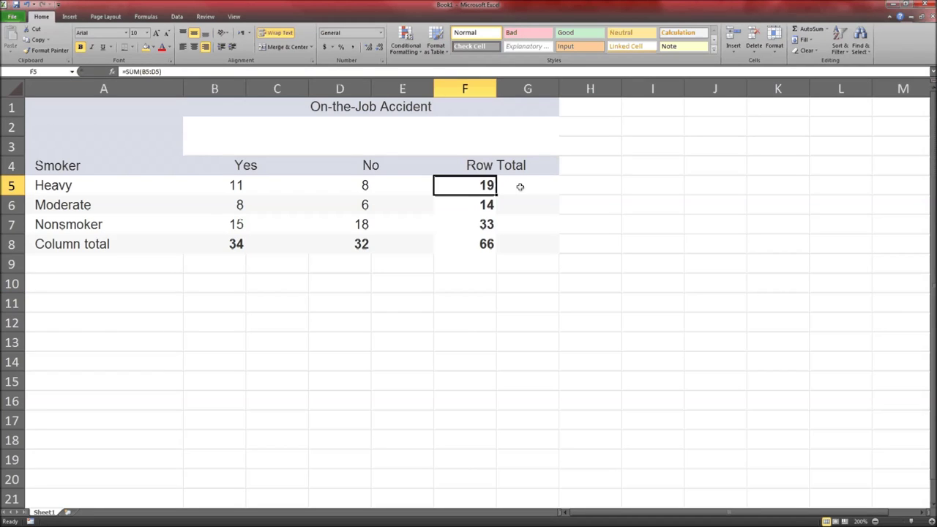
click(524, 185)
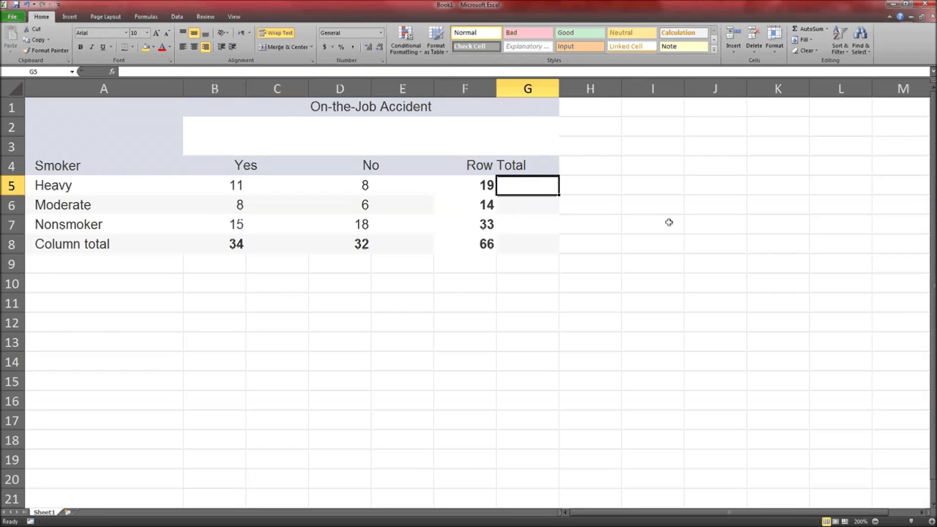
text(=)
key(Left)
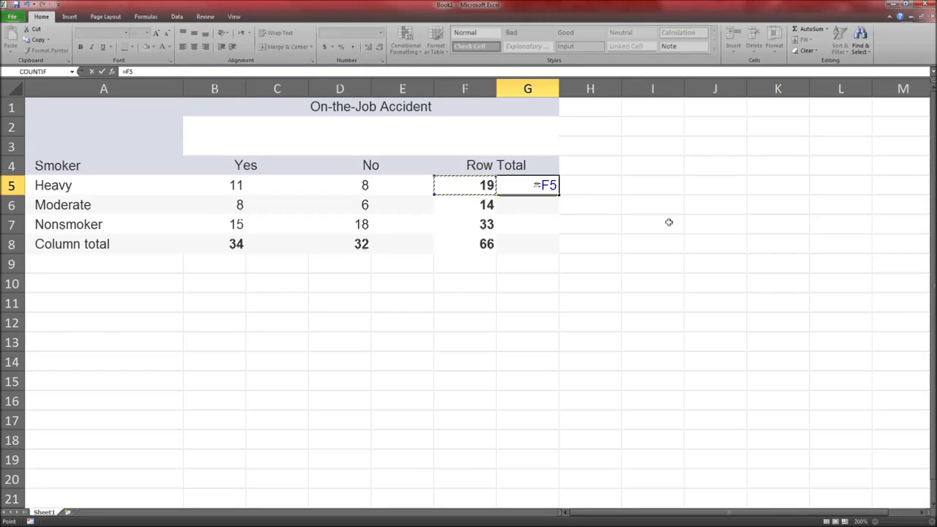
text(/66)
key(Return)
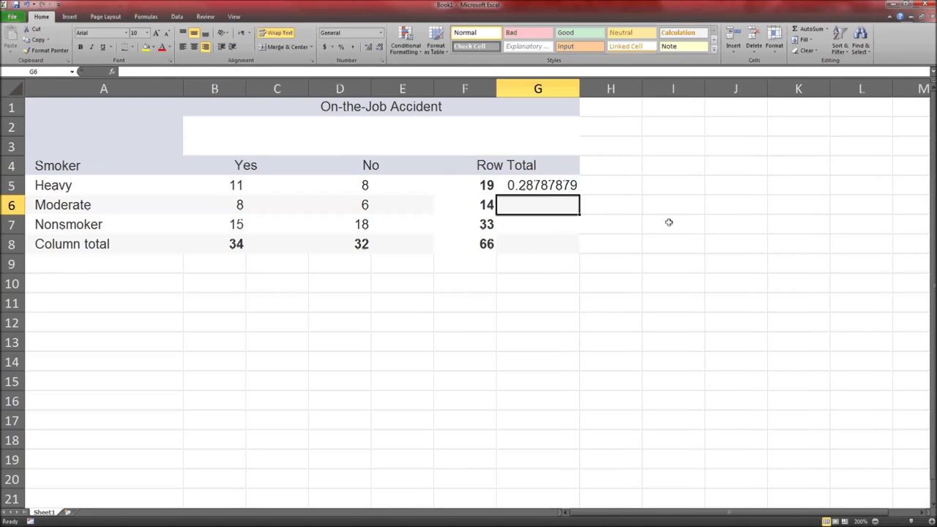
Copy the share formula in G5 down to G6:G7 for the Moderate and Nonsmoker rows.
key(Up)
key(ctrl+c)
key(shift+Down)
key(shift+Down)
key(Return)
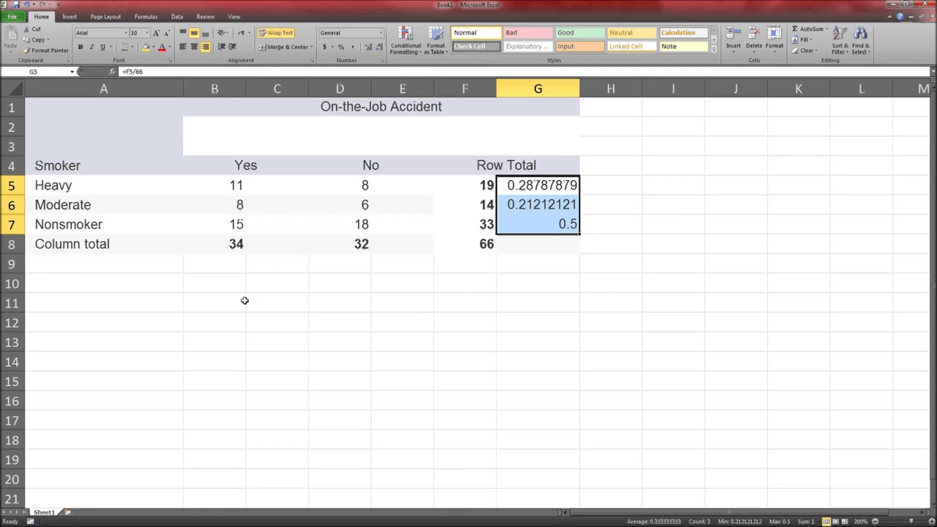
Calculate the Yes column's share of the grand total in B9 with =B8/66 and copy the formula to D9.
click(206, 262)
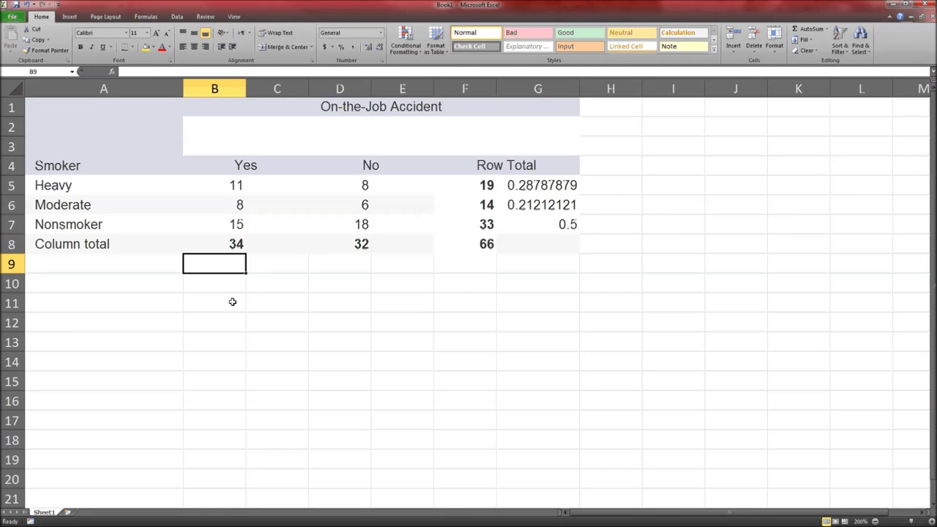
text(=)
key(Up)
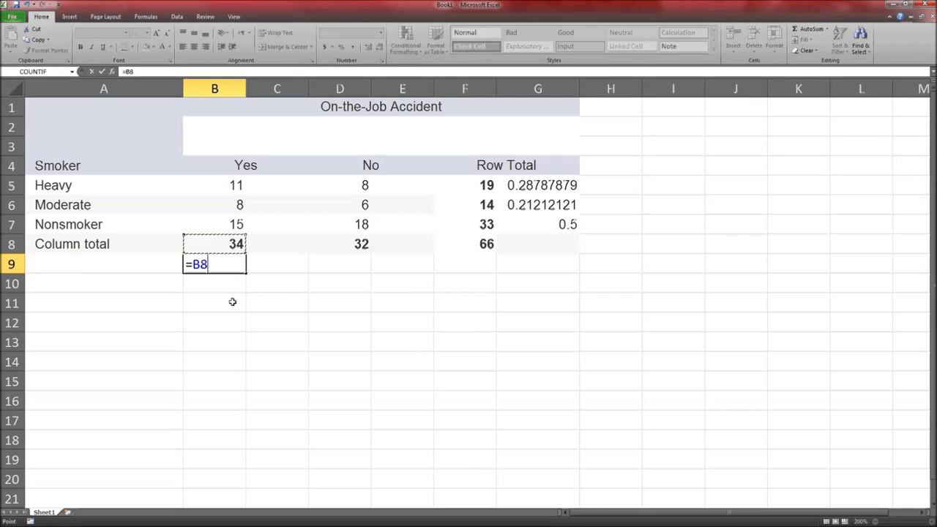
text(/66)
key(Return)
key(Up)
key(ctrl+c)
key(Right)
key(Right)
key(Return)
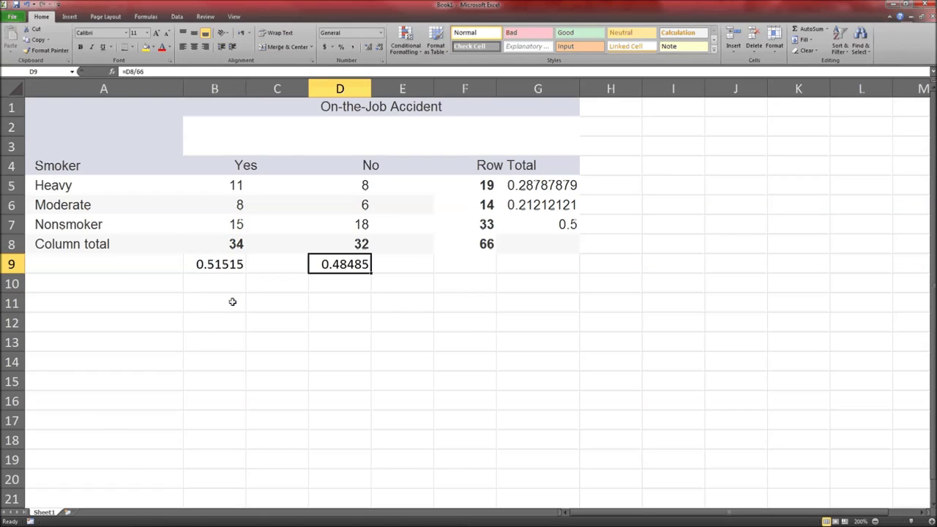
key(Return)
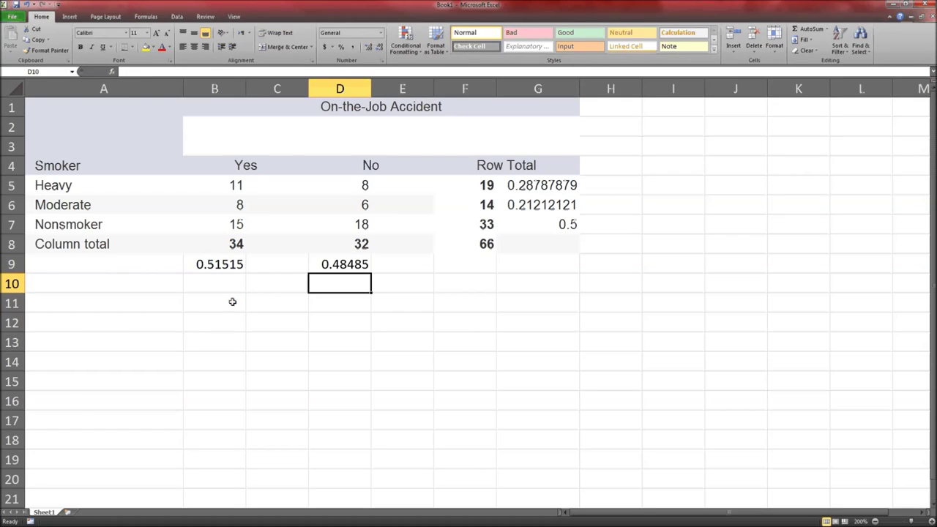
Uncover the browser assignment and enter part (a) percentages 28.79 for Row 1, 21.21 for Row 2 and 50 for Row 3.
drag(321, 5, 900, 7)
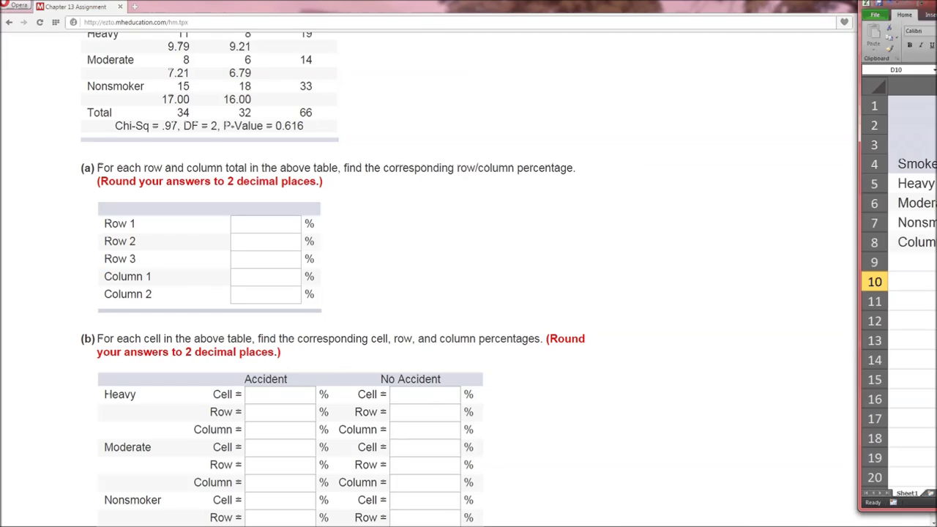
click(254, 220)
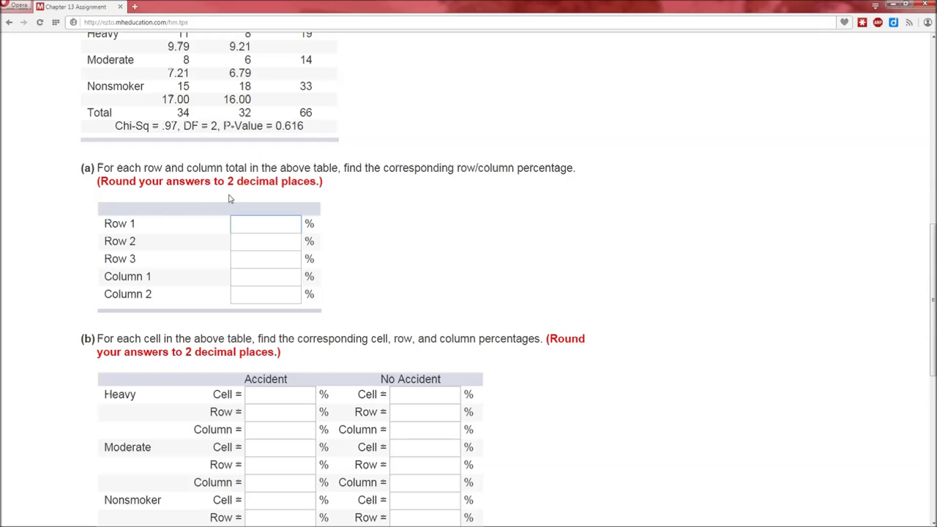
text(28.79)
key(Tab)
text(21.21)
key(Tab)
text(50)
key(Tab)
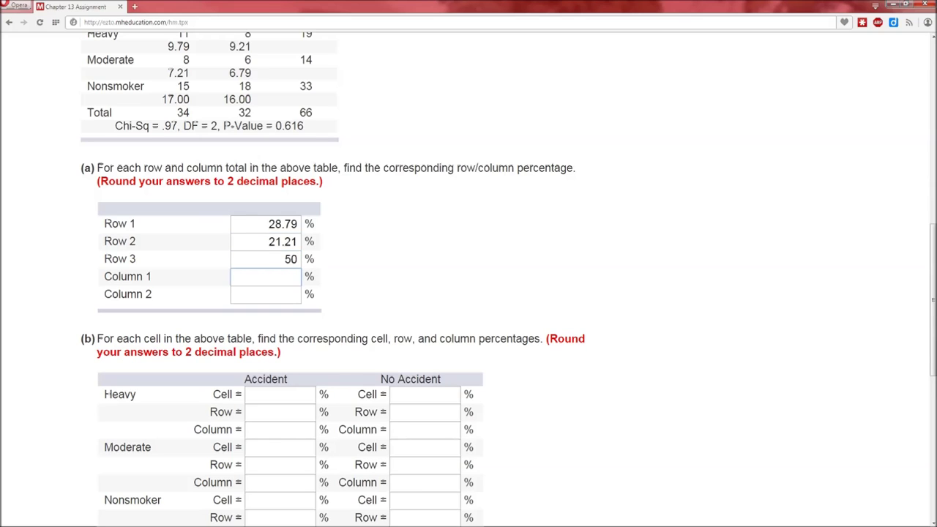
Enter 51.52 for Column 1 and 48.49 for Column 2 in part (a).
text(51.52)
key(Tab)
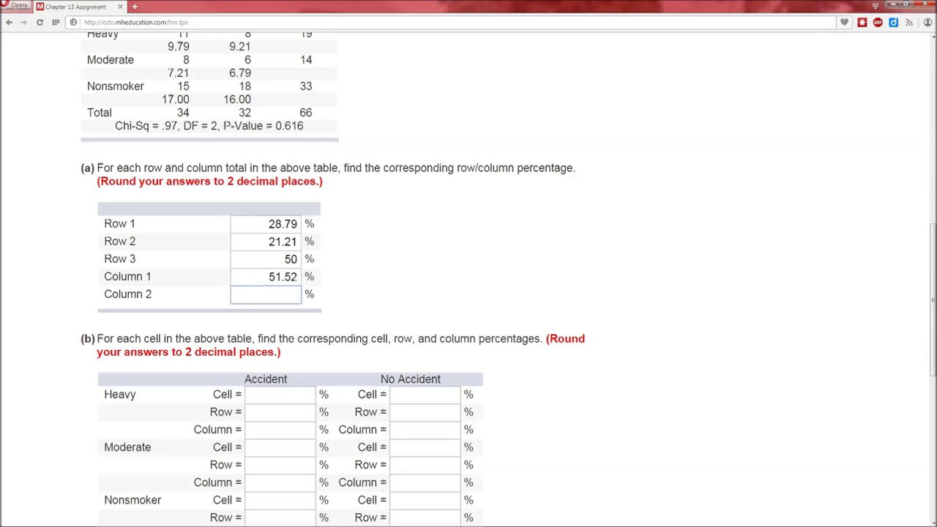
text(48.49)
Switch to Excel and format B9 as a percentage with two decimal places.
key(alt+Tab)
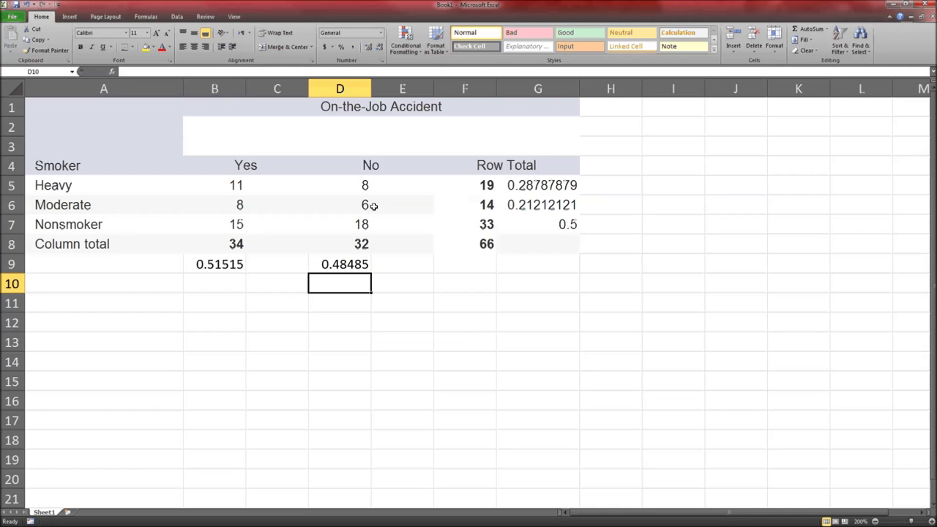
click(214, 261)
mouse_move(214, 262)
mouse_down()
mouse_move(338, 268)
mouse_move(220, 265)
mouse_up()
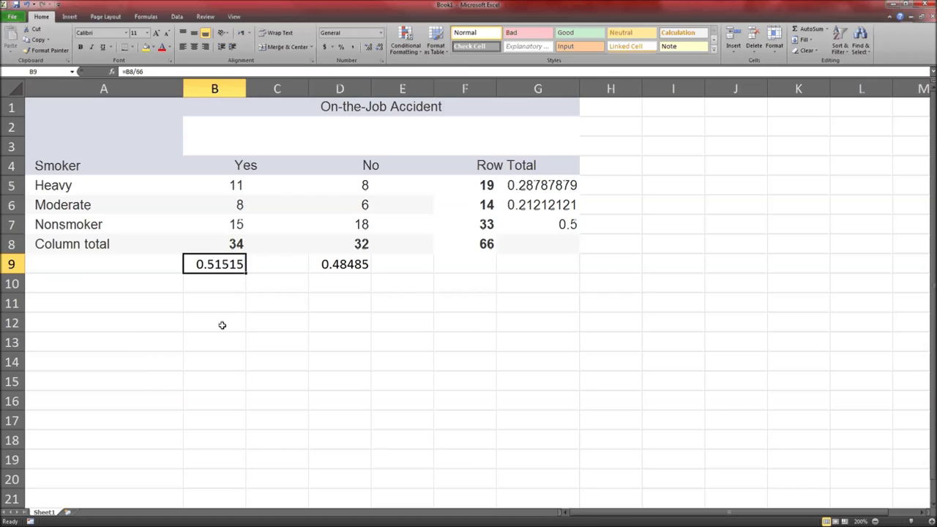
click(340, 47)
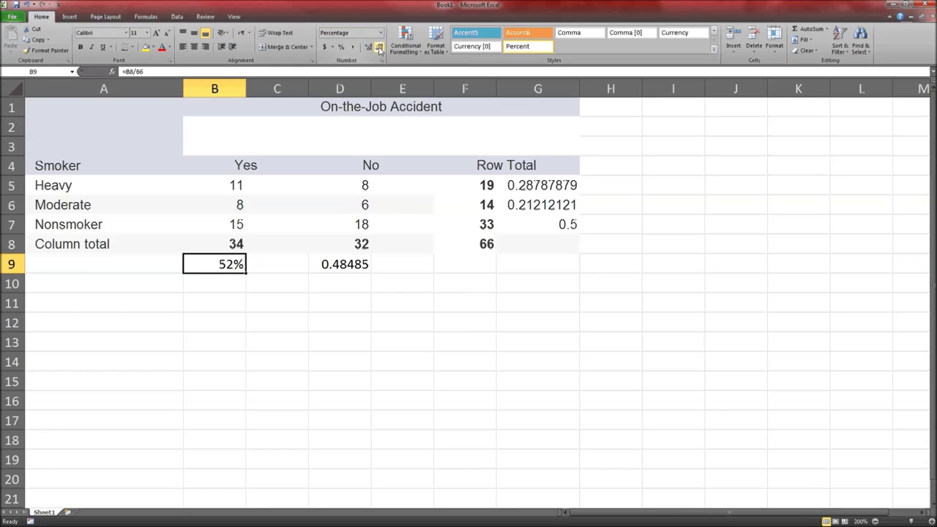
click(369, 47)
click(370, 47)
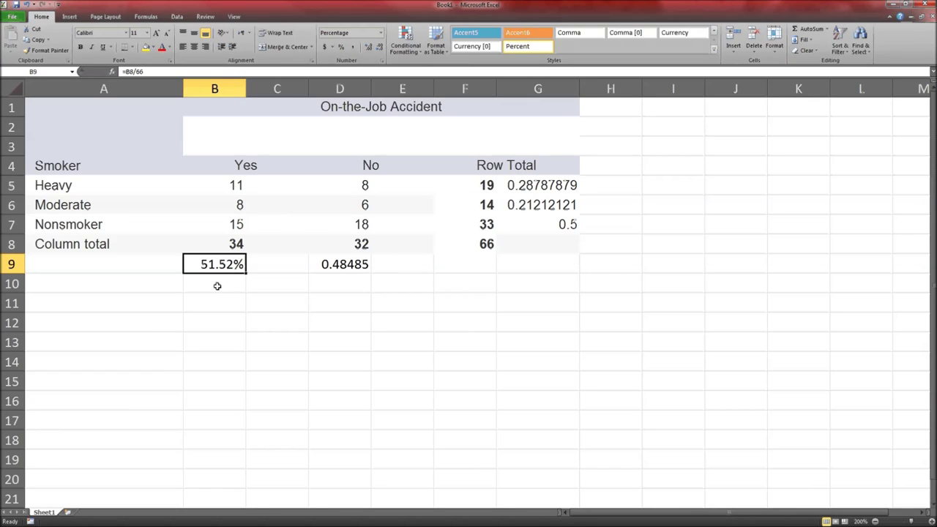
Check the part (a) answers in the browser, return to Excel and format D9 as a percentage with two decimal places.
key(alt+Tab)
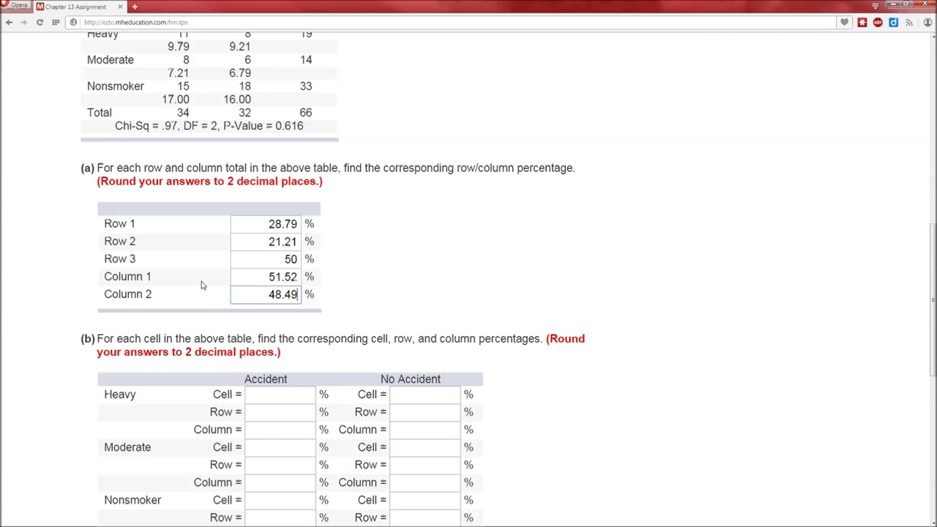
key(alt+Tab)
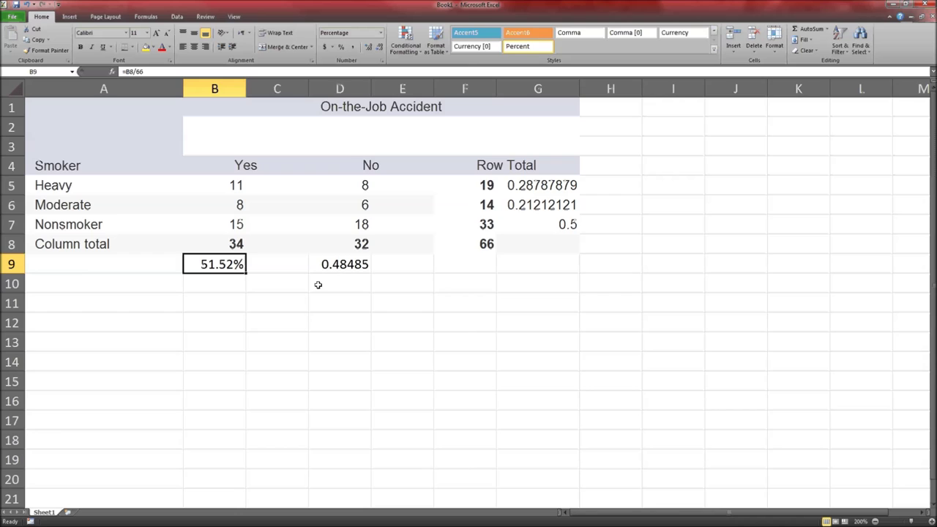
click(366, 269)
click(340, 46)
click(367, 46)
click(367, 46)
Format the row shares in G5:G7 as percentages with two decimal places.
drag(520, 185, 539, 220)
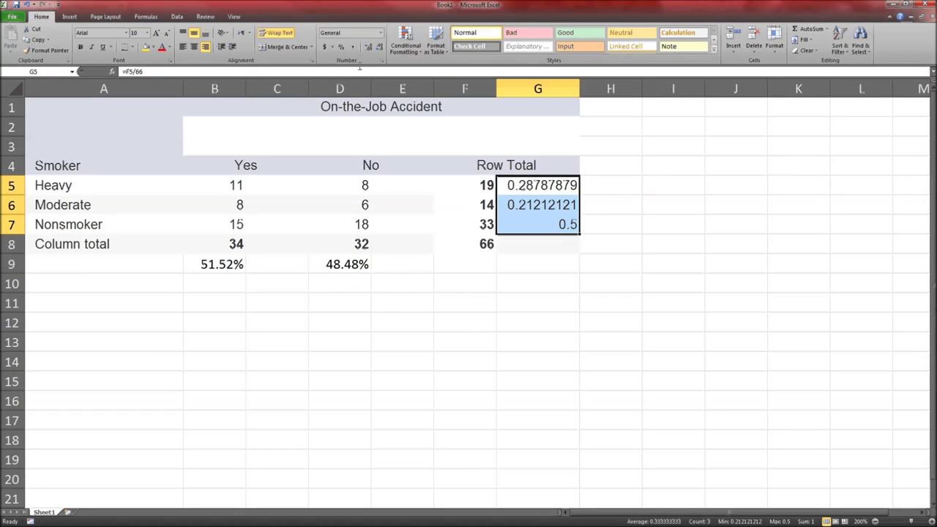
click(340, 46)
click(368, 46)
click(368, 47)
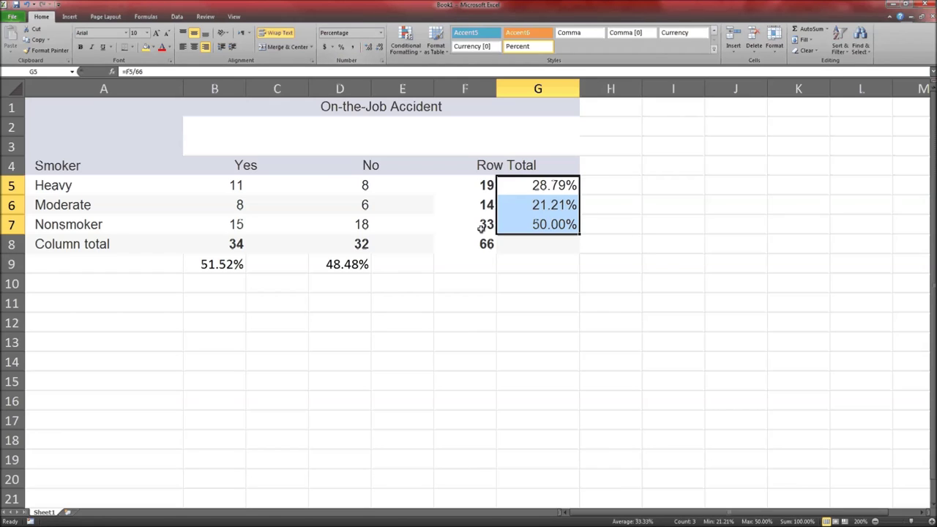
click(512, 285)
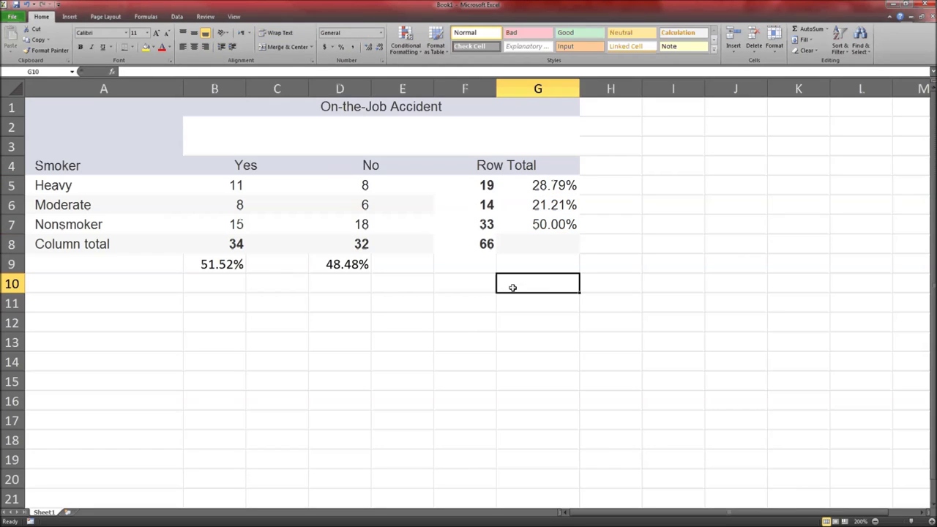
Compare the sheet percentages with the part (a) answers, viewing D9 briefly at four decimal places to check its rounding.
key(alt+Tab)
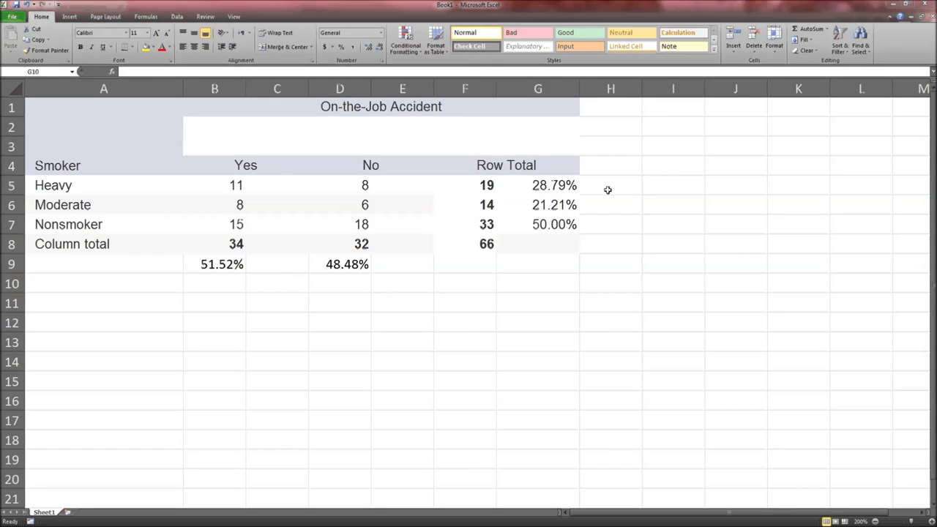
key(alt+Tab)
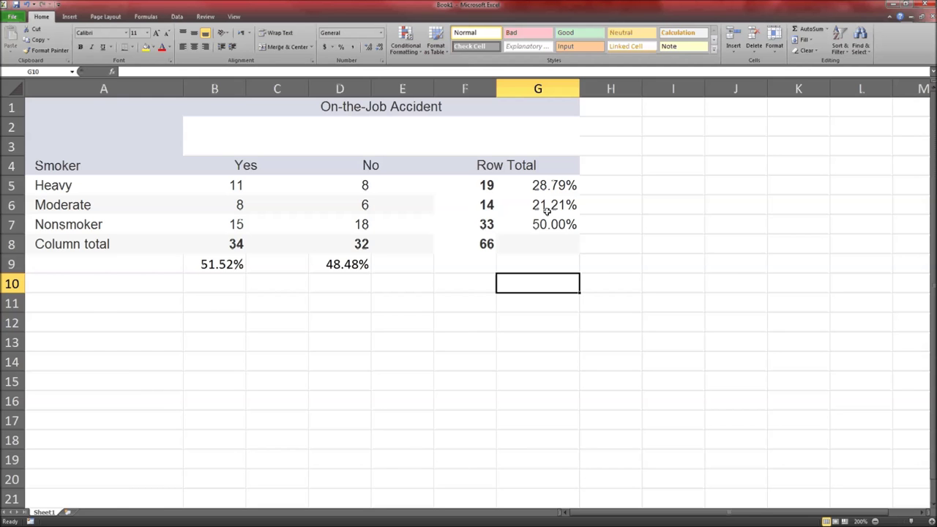
key(alt+Tab)
key(alt+Tab)
key(alt+Tab)
key(alt+Tab)
click(365, 263)
click(368, 49)
click(368, 48)
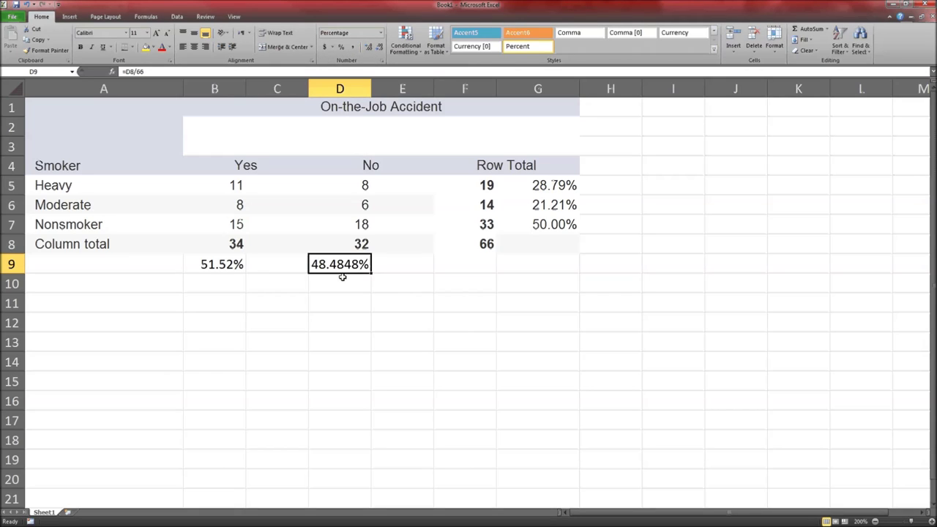
click(378, 49)
click(378, 48)
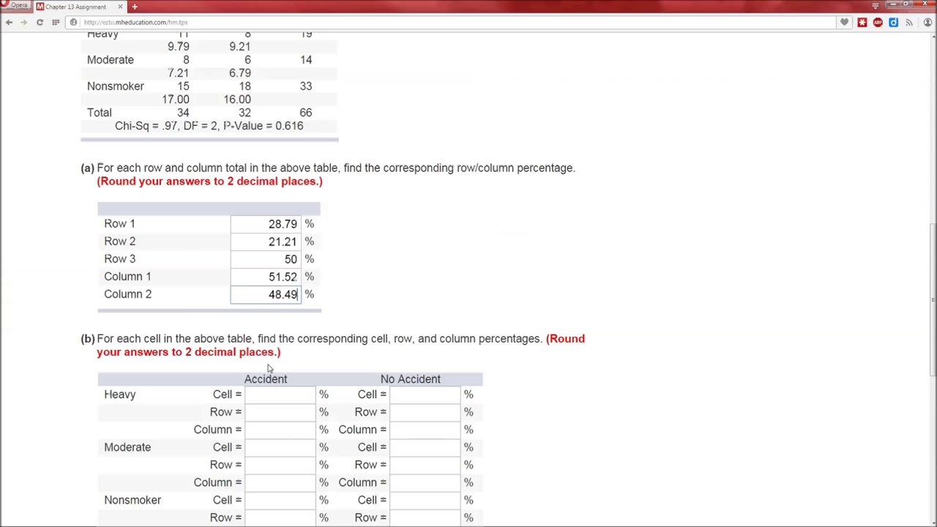
Correct the Column 2 percentage in part (a) of the browser assignment to 48.48.
key(alt+Tab)
drag(292, 294, 297, 294)
text(8)
click(490, 295)
Examine the cell, row and column percentage fields for Heavy smokers with accidents in part (b).
scroll(510, 268, down, 3)
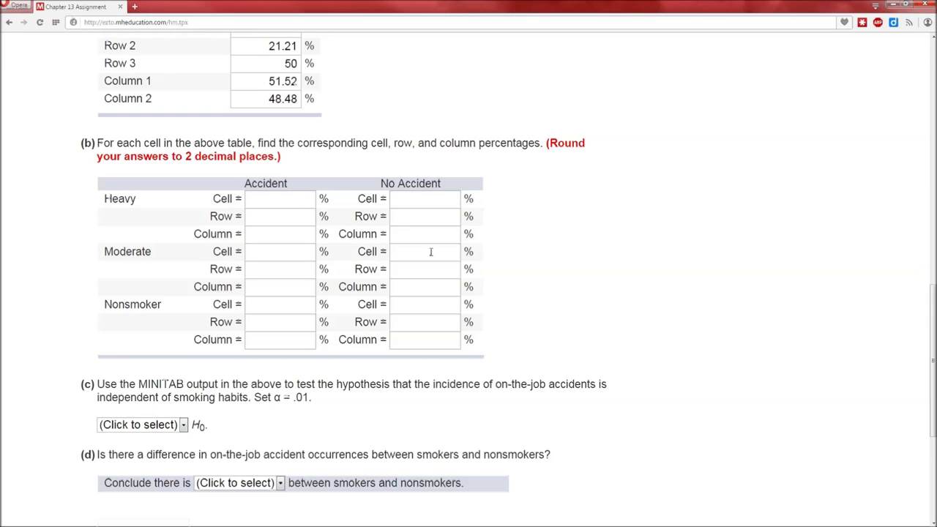
click(271, 203)
click(279, 223)
click(279, 233)
click(282, 200)
Switch to Excel and copy the contingency table A4:G8 to a new block starting at A12.
key(alt+Tab)
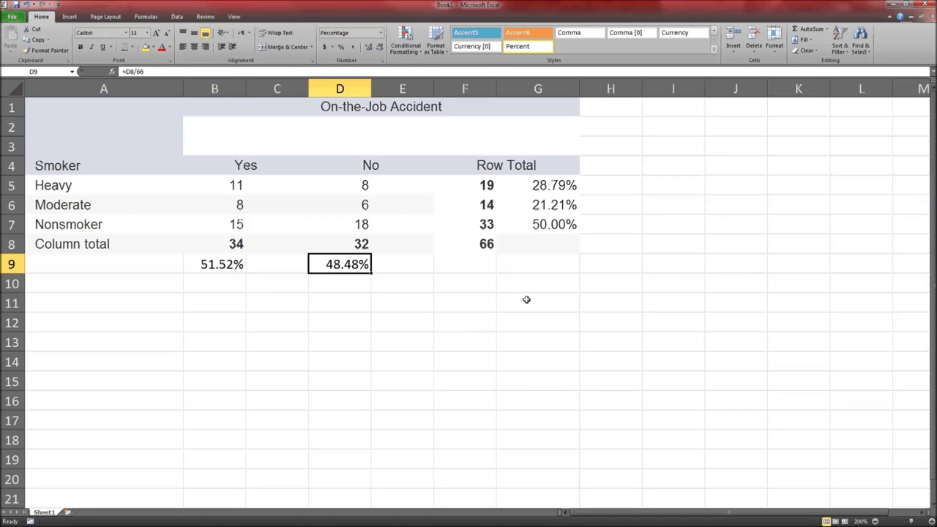
click(303, 302)
click(189, 183)
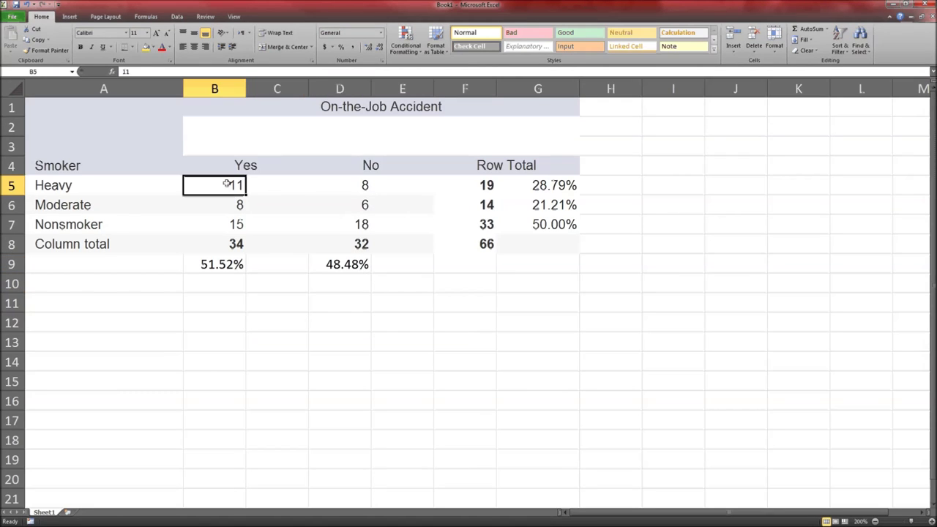
drag(98, 158, 488, 246)
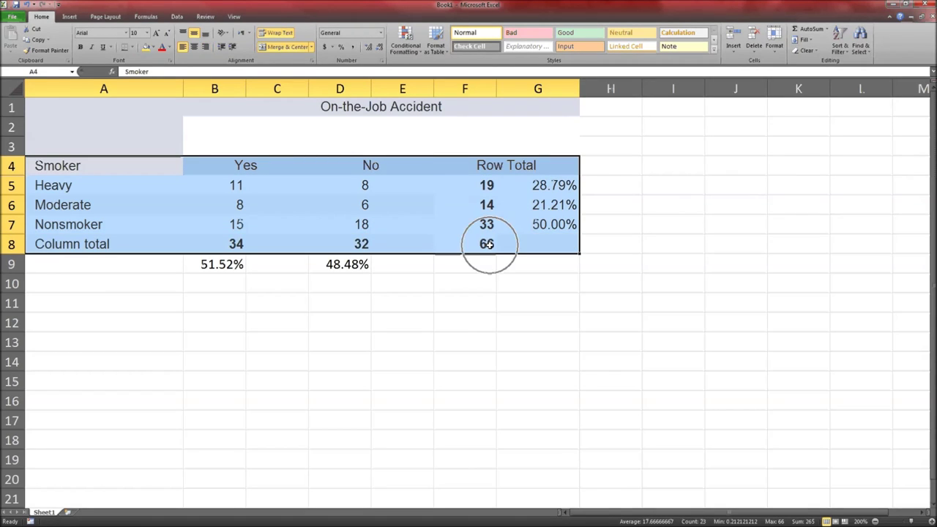
key(ctrl+c)
click(82, 328)
key(ctrl+v)
click(344, 380)
Clear the Row Total heading and the contents of F13:G16 from the copied table.
drag(531, 342, 546, 402)
key(Delete)
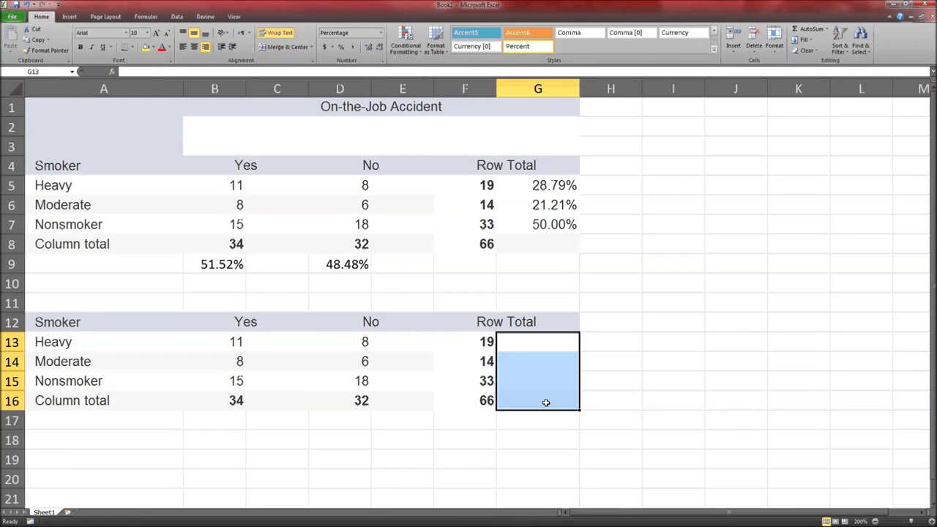
click(461, 346)
drag(463, 357, 468, 395)
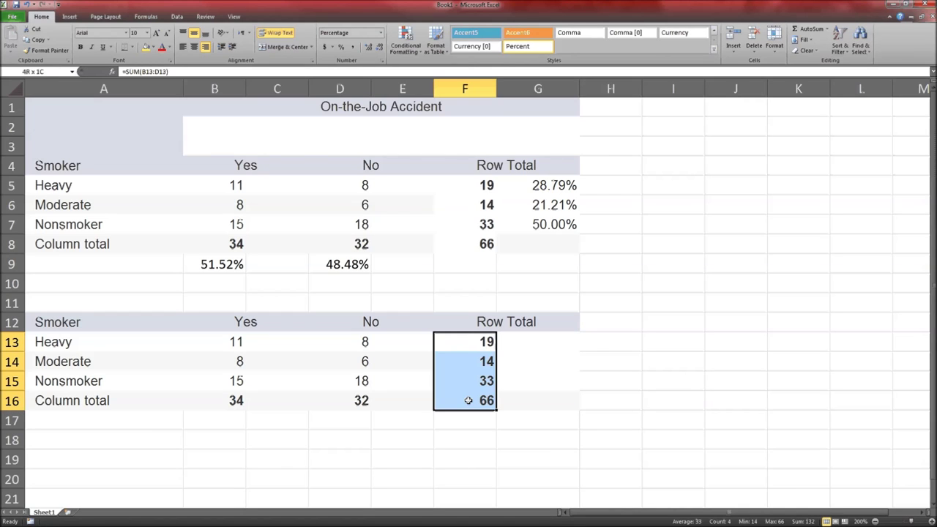
key(Delete)
scroll(477, 396, down, 2)
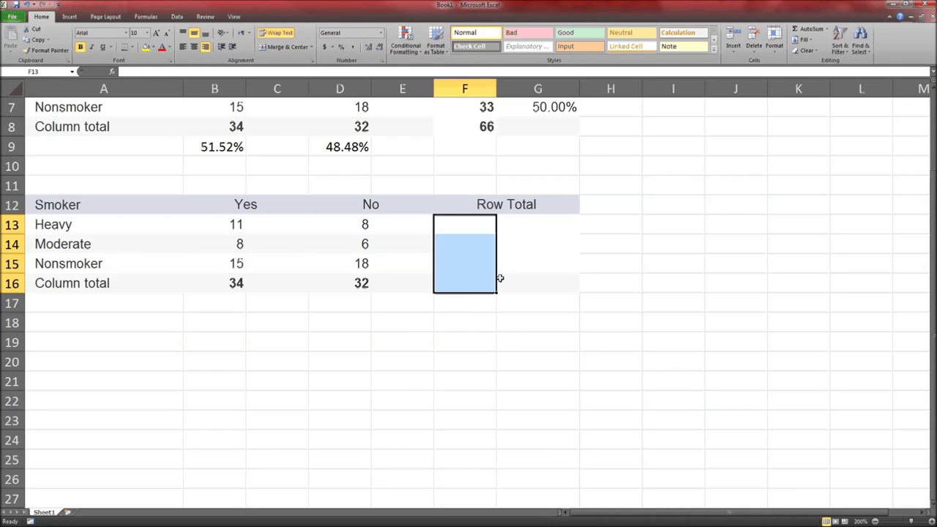
click(468, 210)
key(Delete)
Move the No column D12:E16 of the copied table below the Yes column, starting at B18.
drag(322, 204, 356, 283)
key(ctrl+c)
click(219, 318)
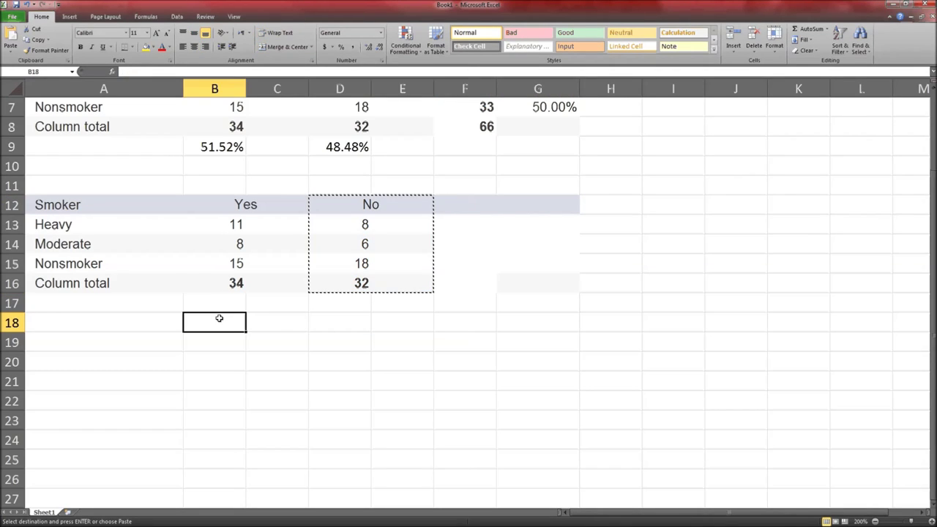
key(ctrl+v)
Copy the row labels A13:A16 to A19 beside the relocated No column.
drag(85, 230, 78, 283)
key(ctrl+c)
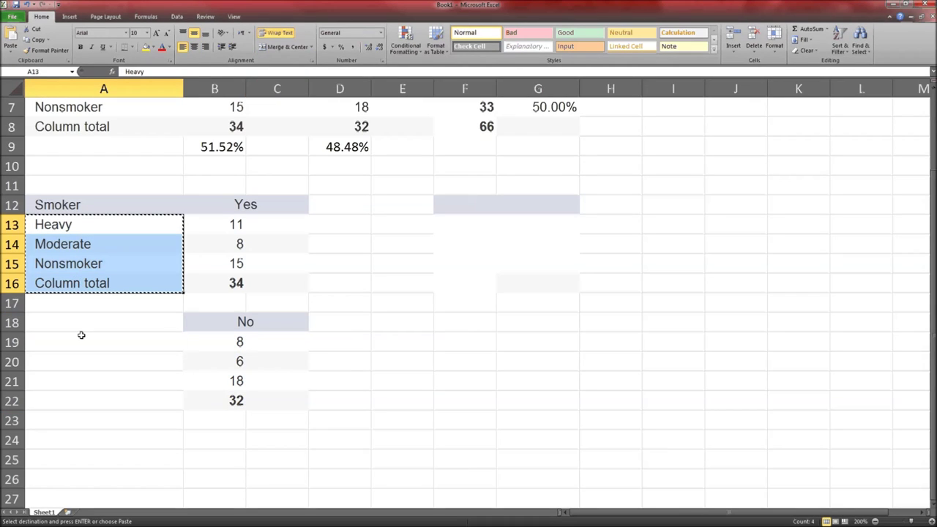
click(81, 336)
key(ctrl+v)
click(550, 402)
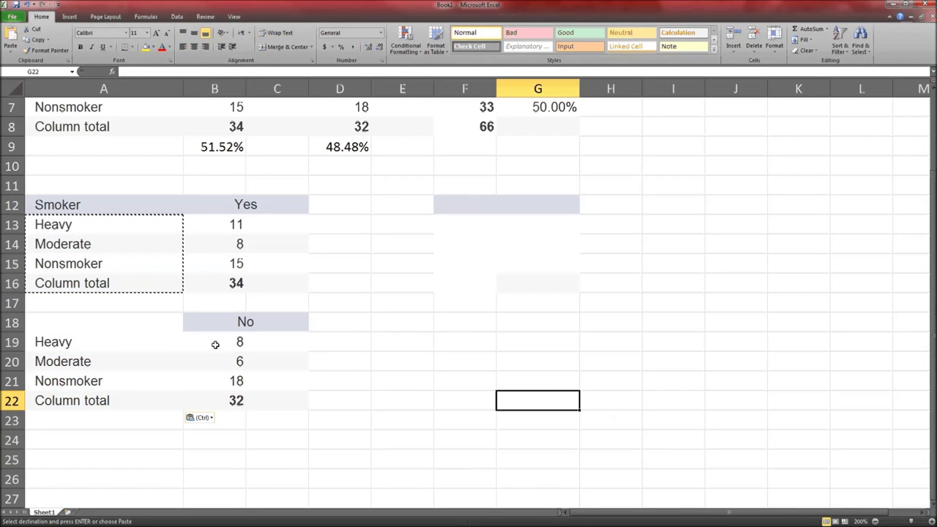
Copy the No block B18:C22 to F12, alongside the Yes column.
click(213, 351)
drag(213, 353, 224, 393)
drag(219, 324, 222, 410)
click(223, 414)
drag(186, 324, 220, 398)
key(ctrl+c)
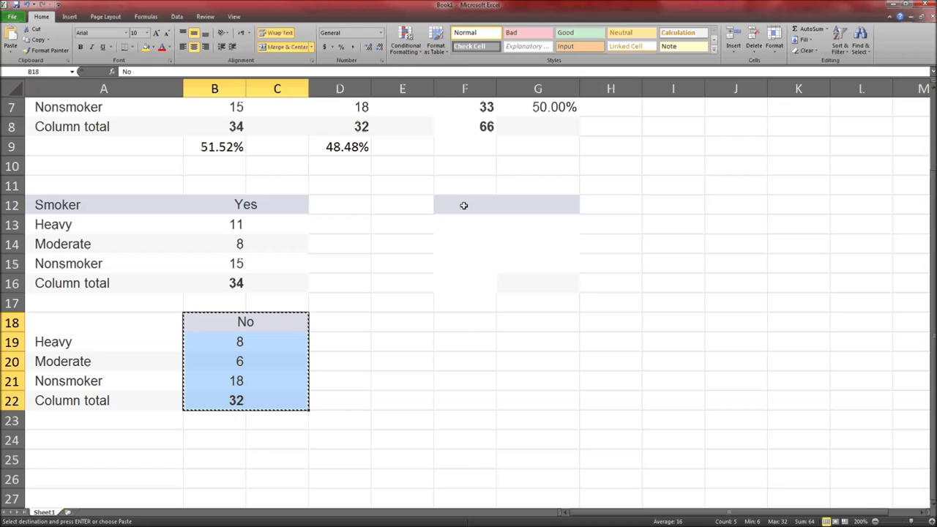
click(437, 205)
key(ctrl+v)
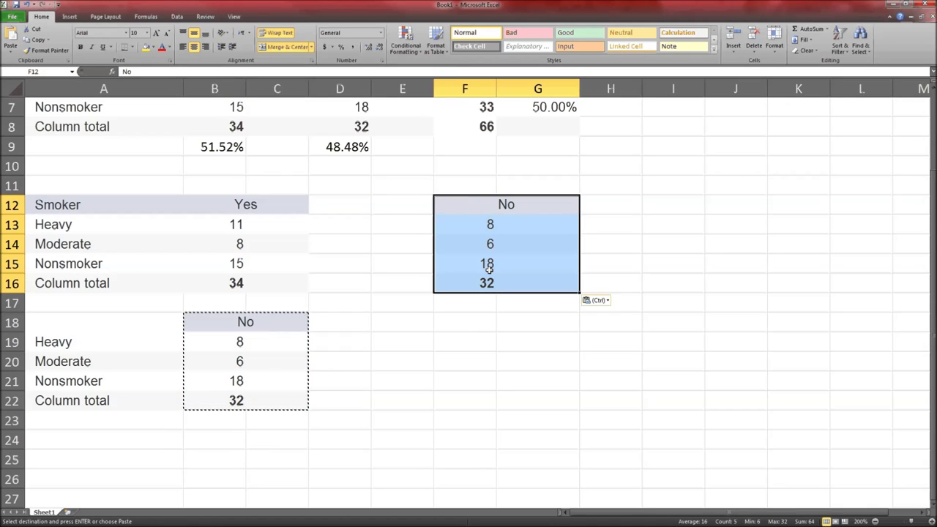
click(468, 380)
key(Escape)
click(243, 225)
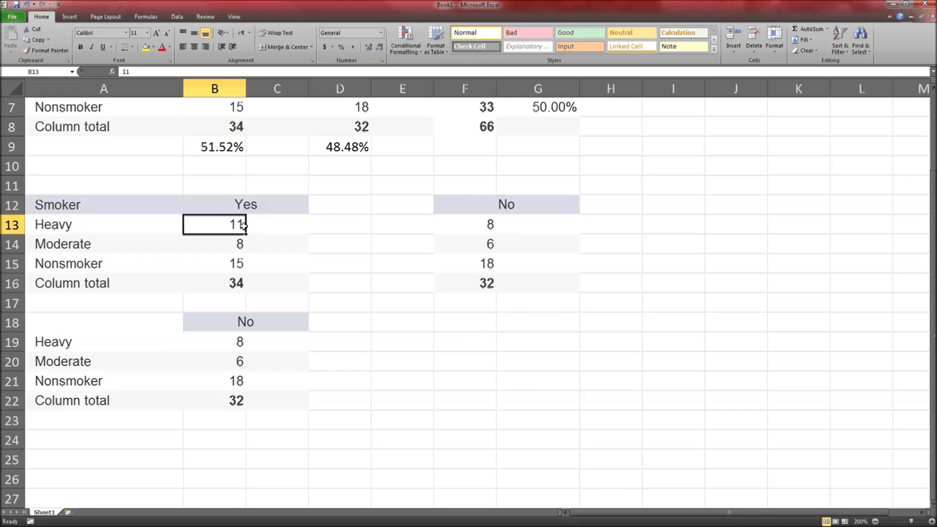
Compute the Yes column's cell percentages with =B13/66 in C13 and copy the formula down to C15.
key(alt+Tab)
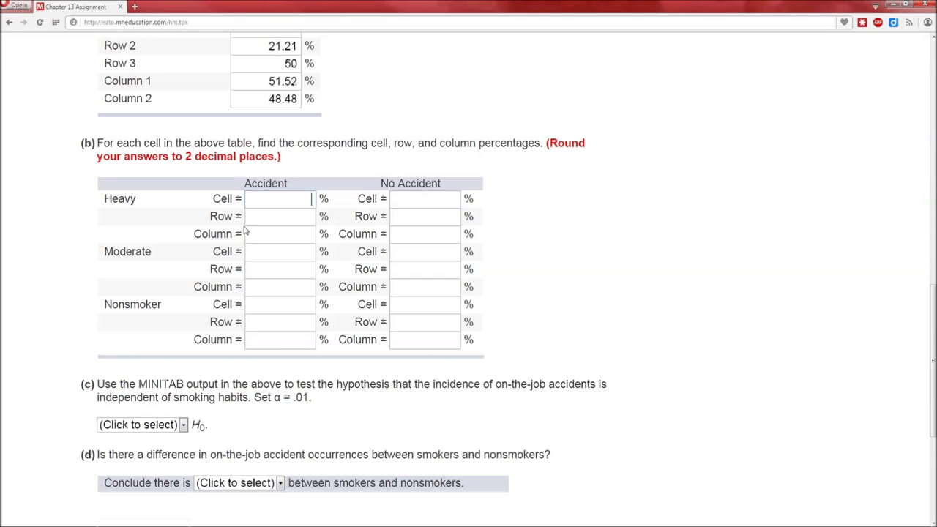
key(alt+Tab)
click(291, 223)
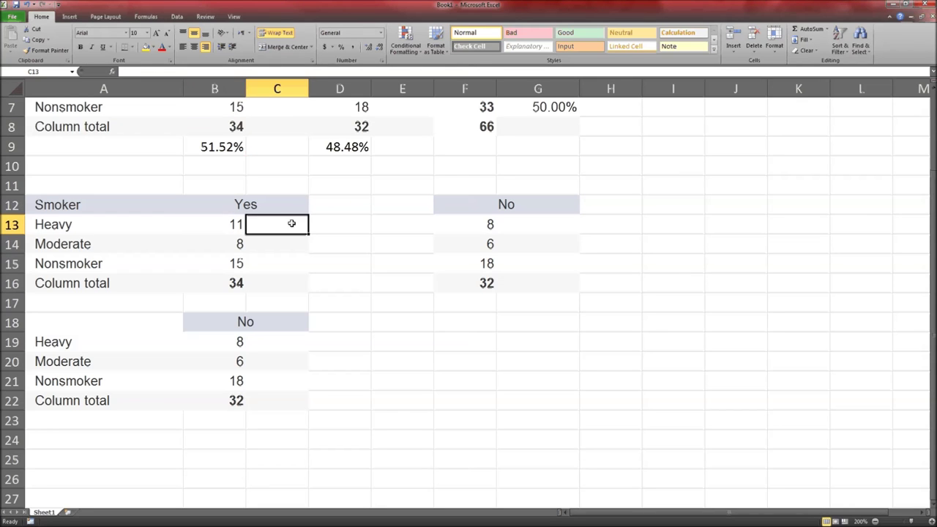
text(=B13/66)
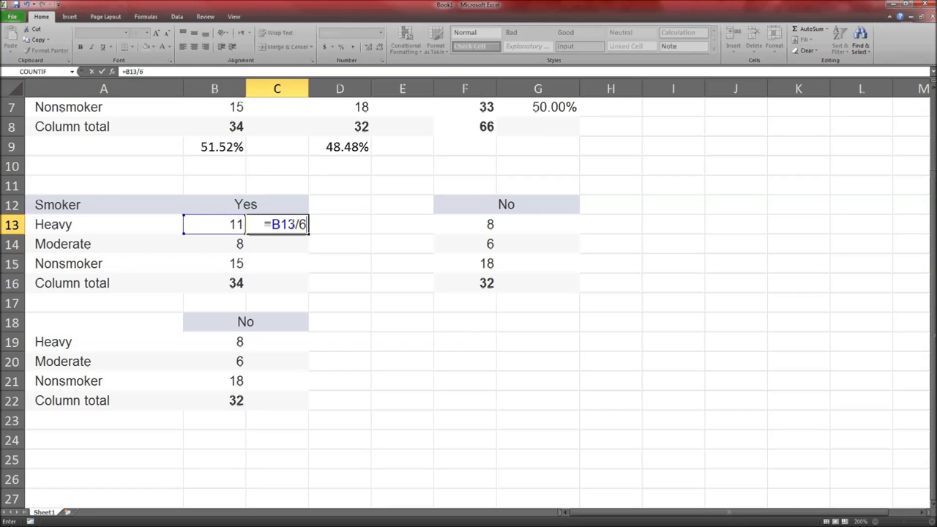
key(Return)
click(291, 224)
key(ctrl+c)
key(shift+Down)
key(shift+Down)
key(Return)
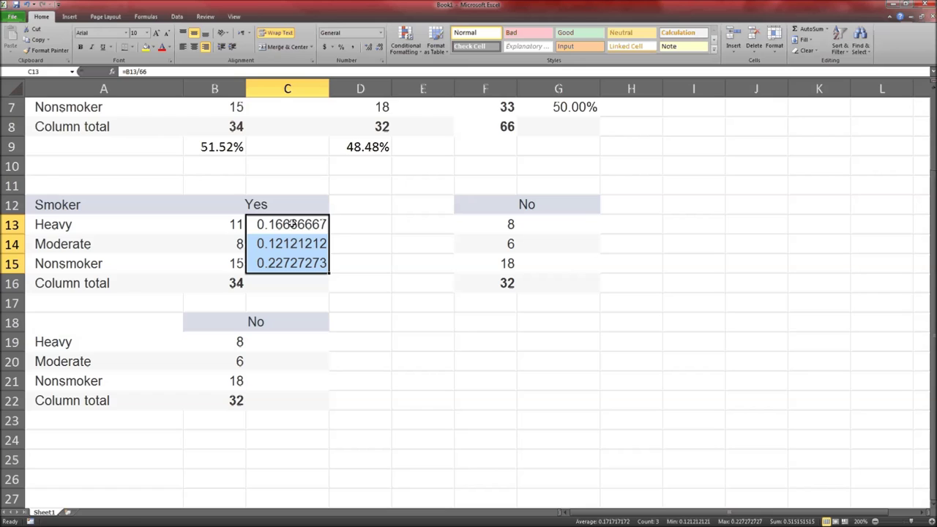
Copy the cell percentage formulas C13:C15 to G13 and C19 beside both No columns.
key(ctrl+c)
click(554, 227)
key(ctrl+v)
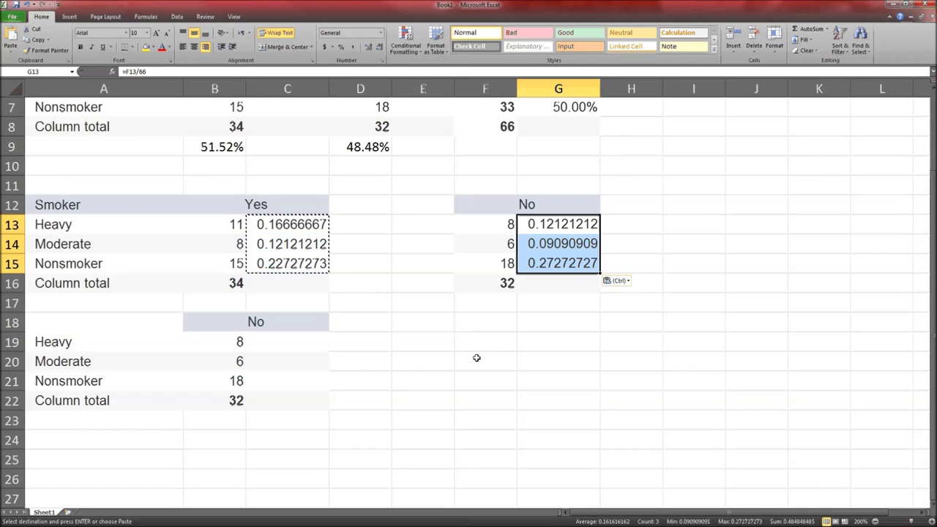
click(286, 340)
key(ctrl+v)
Format the cell percentages in C13:C15 and G13:G15 as percentages with two decimal places.
drag(291, 224, 292, 264)
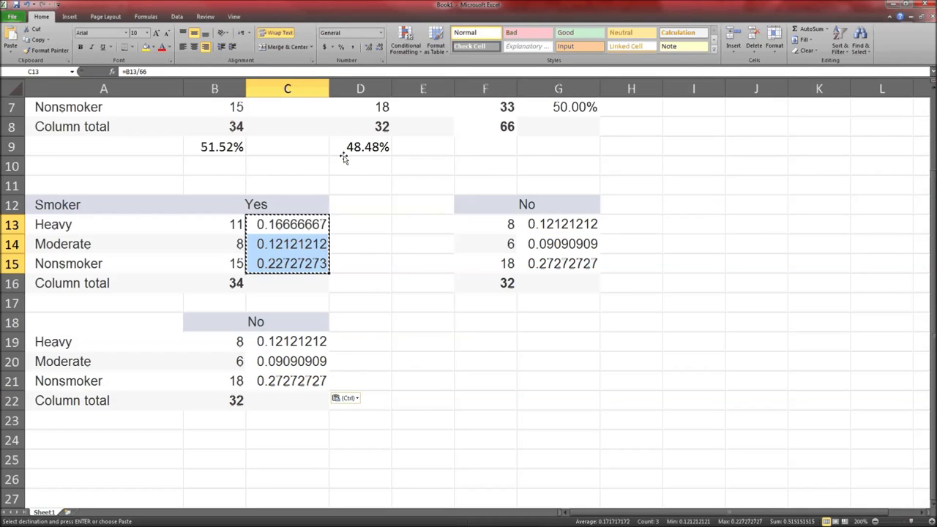
click(339, 44)
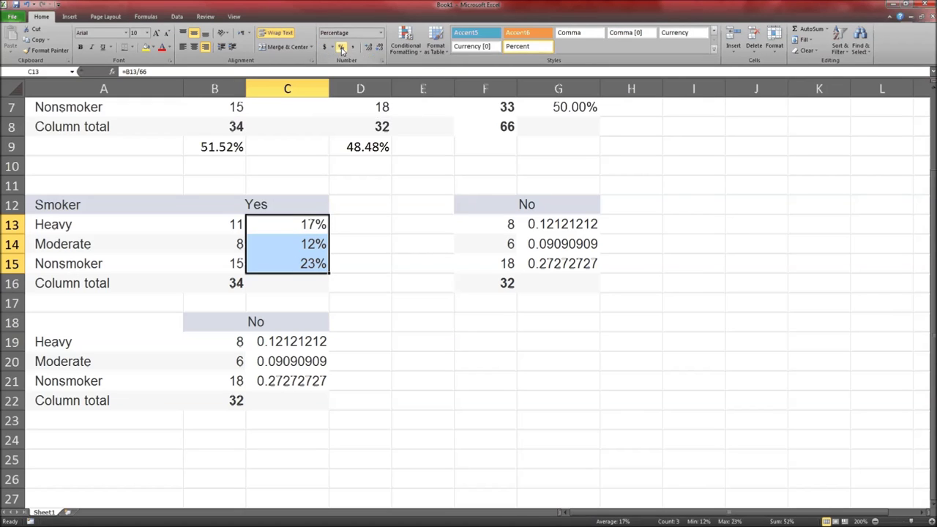
click(368, 47)
click(368, 47)
key(alt+Tab)
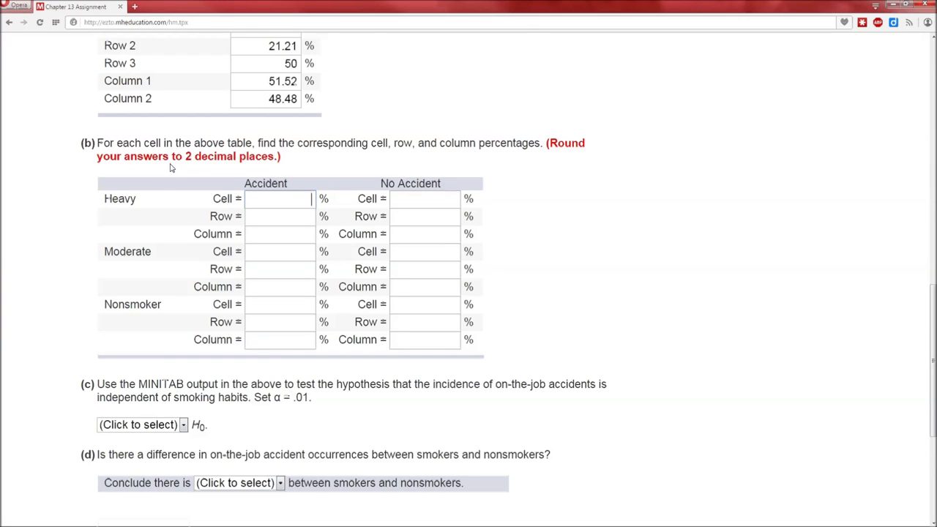
key(alt+Tab)
drag(576, 223, 564, 263)
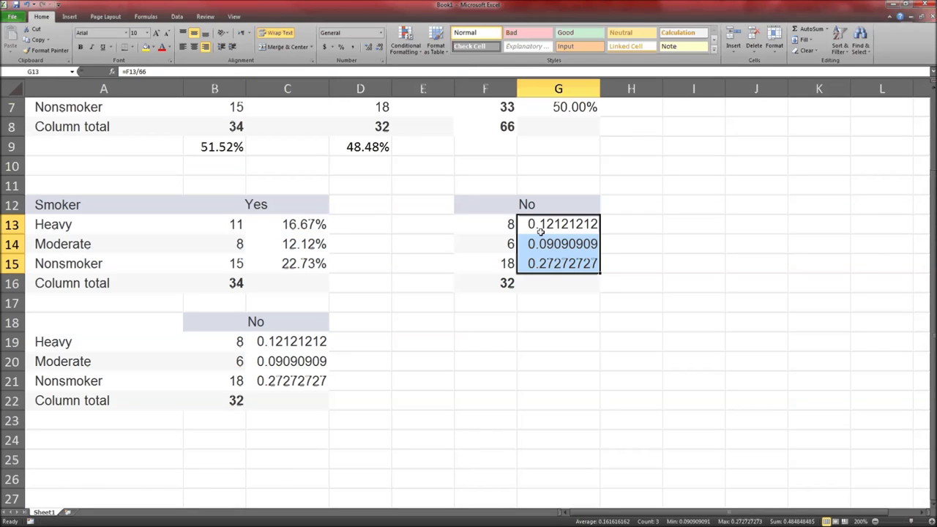
click(341, 47)
click(368, 47)
click(368, 47)
Clear the percentages in C19:C21 of the lower No table.
drag(282, 344, 282, 382)
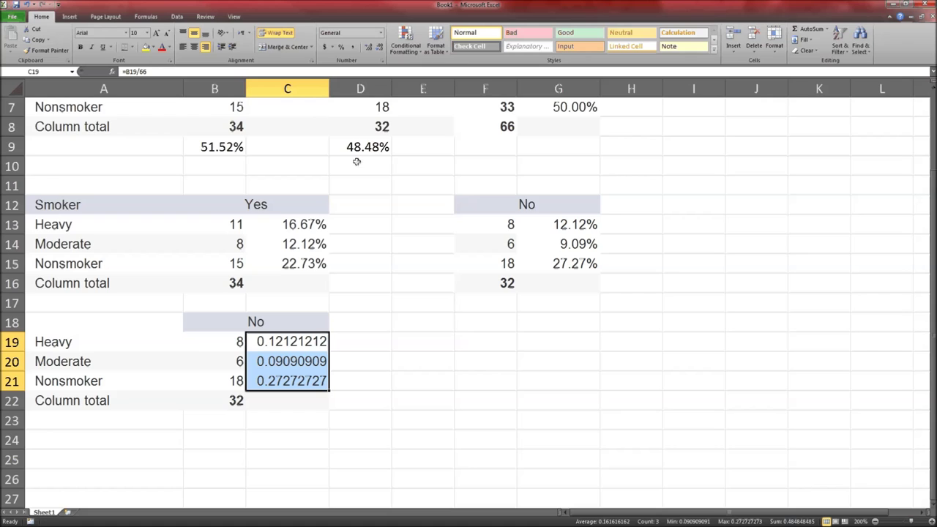
key(Delete)
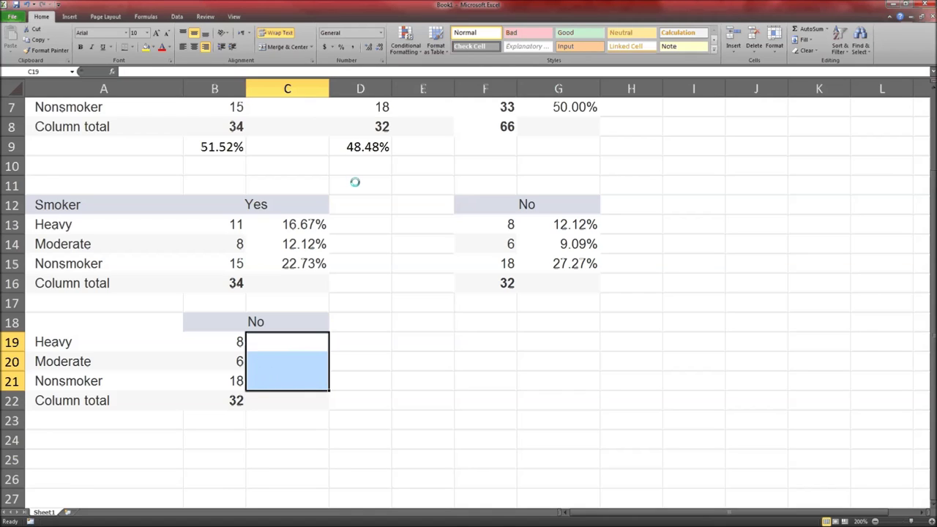
click(282, 248)
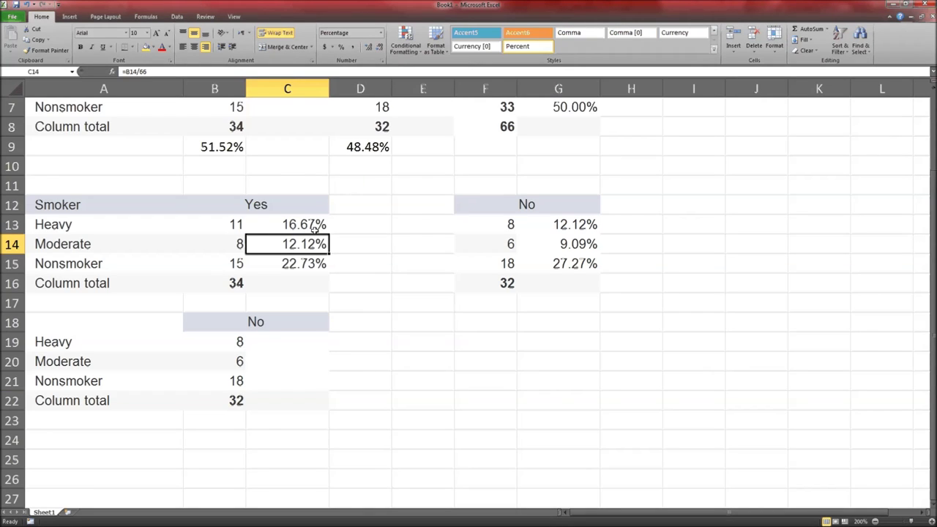
In the browser assignment's part (b), enter the Heavy cell percentages: 16.67 for Accident and 12.12 for No Accident.
key(alt+Tab)
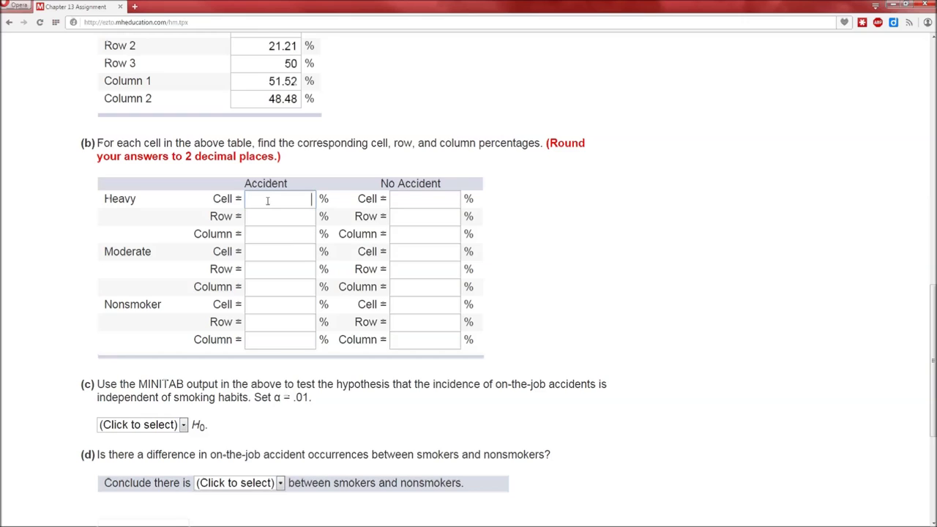
text(16.67)
key(alt+Tab)
key(alt+Tab)
text(12.12)
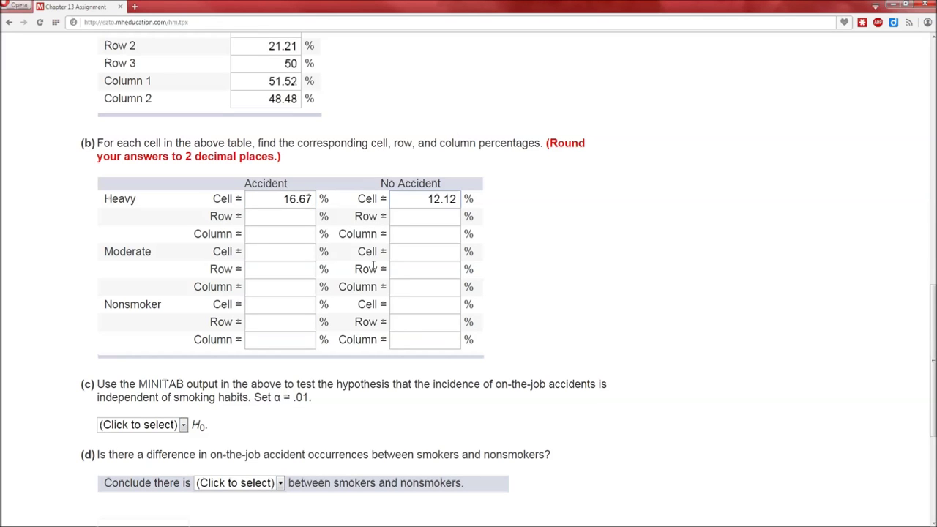
Enter the Moderate cell percentages in part (b): 12.12 for Accident and 9.09 for No Accident.
click(278, 251)
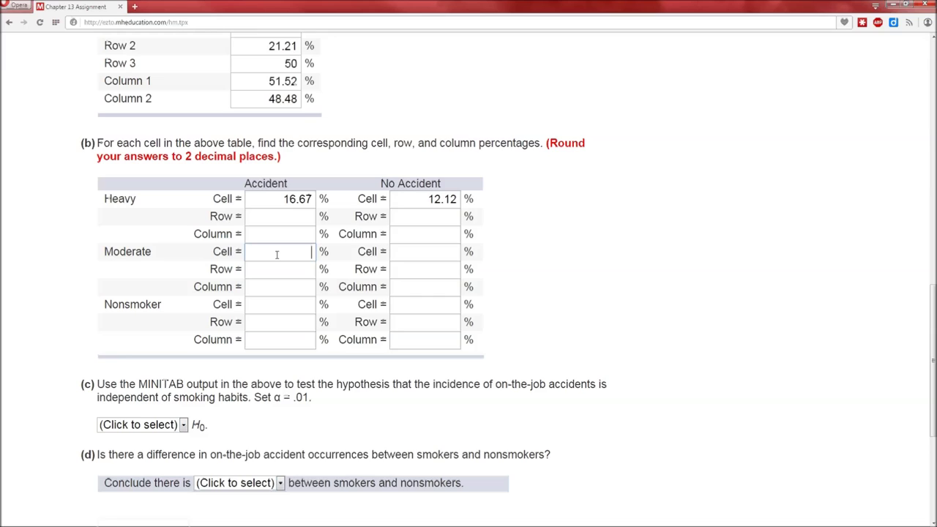
key(alt+Tab)
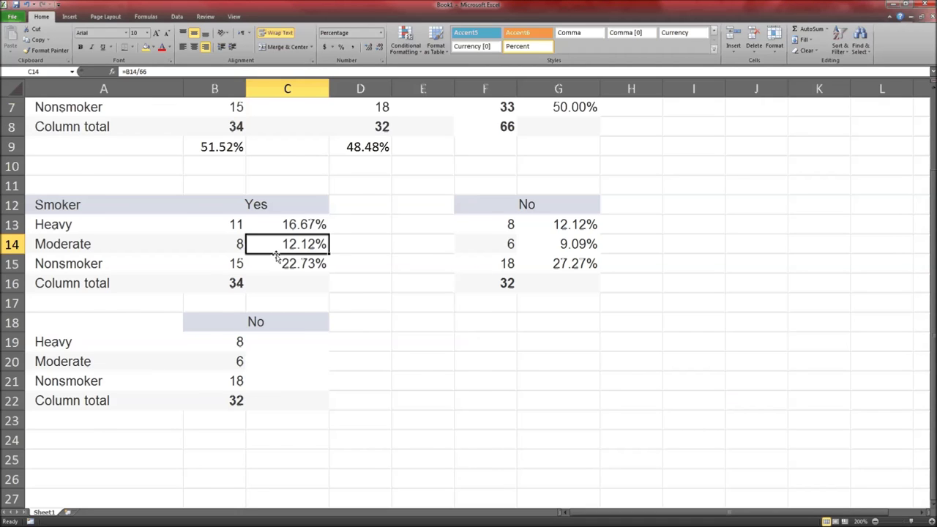
key(alt+Tab)
text(12.12)
key(Tab)
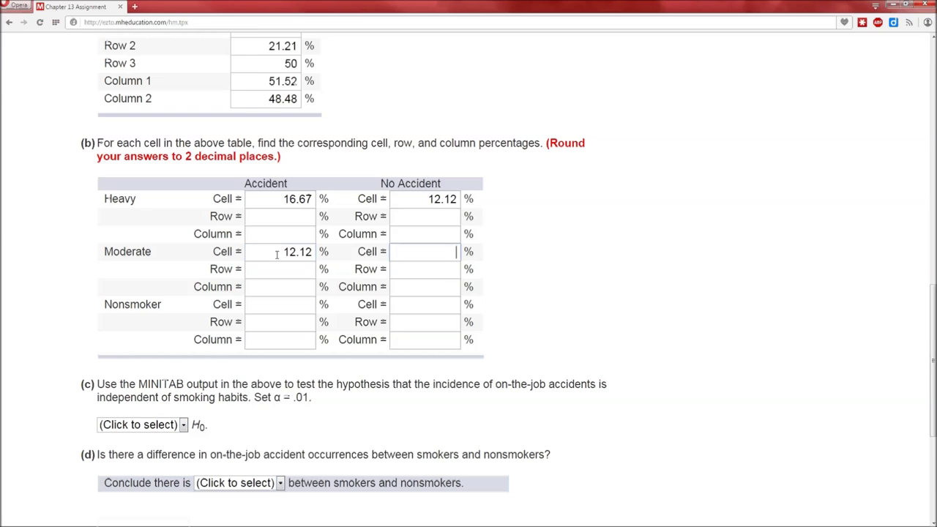
key(alt+Tab)
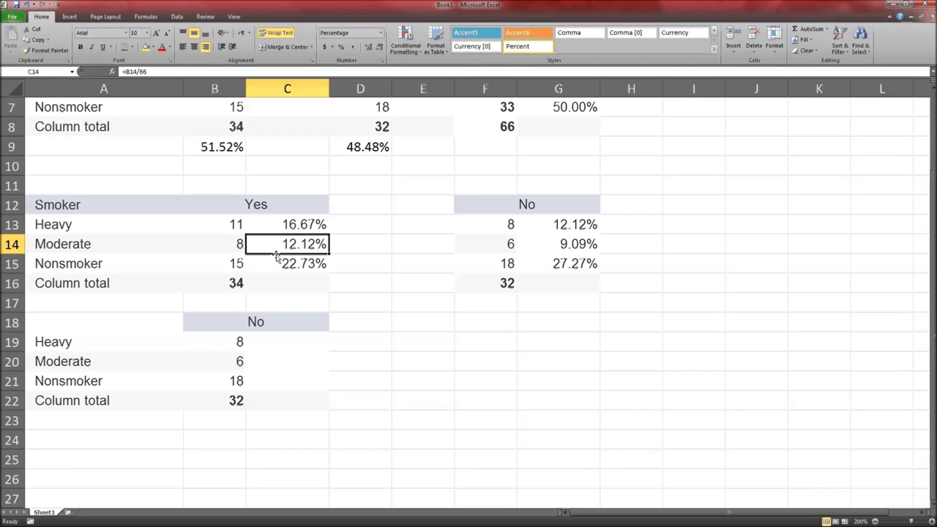
key(alt+Tab)
text(9.09)
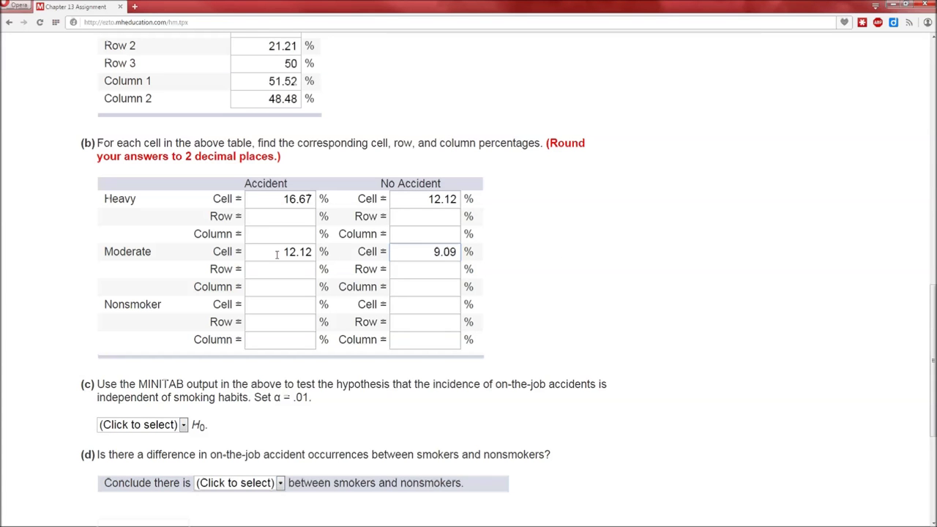
Enter the Nonsmoker cell percentages in part (b): 22.73 for Accident and 27.27 for No Accident.
click(262, 303)
key(alt+Tab)
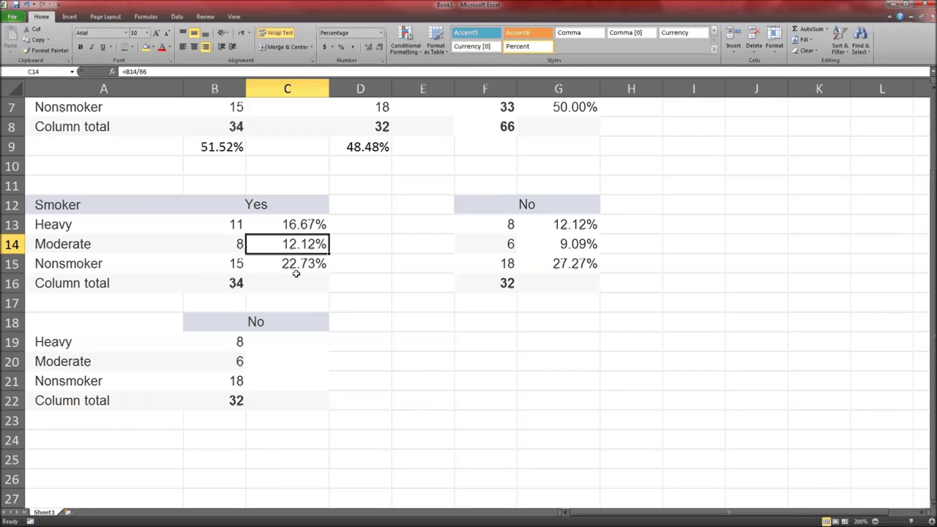
key(alt+Tab)
text(22.73)
key(Tab)
key(alt+Tab)
key(alt+Tab)
text(27.27)
Return to the Excel workbook and change the Heavy formula in C13 to =B13/19 for the row percentage.
click(256, 199)
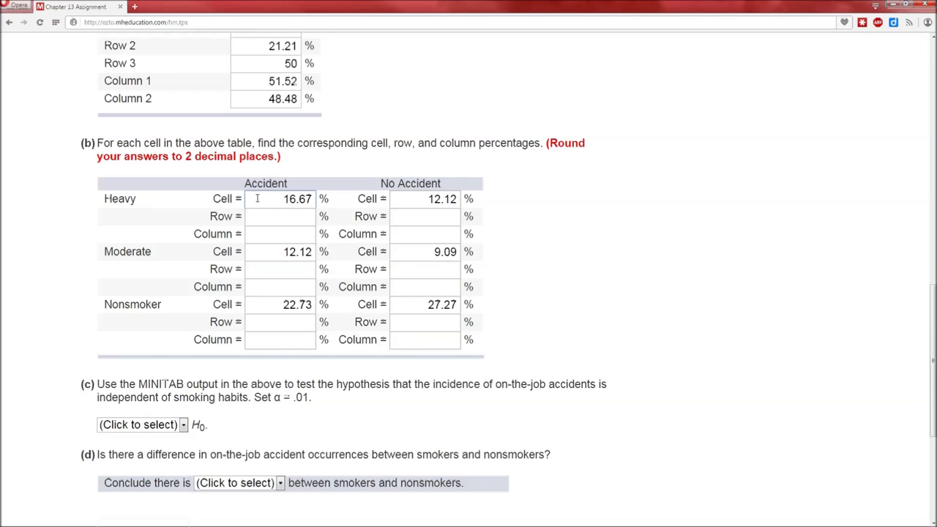
click(259, 216)
key(alt+Tab)
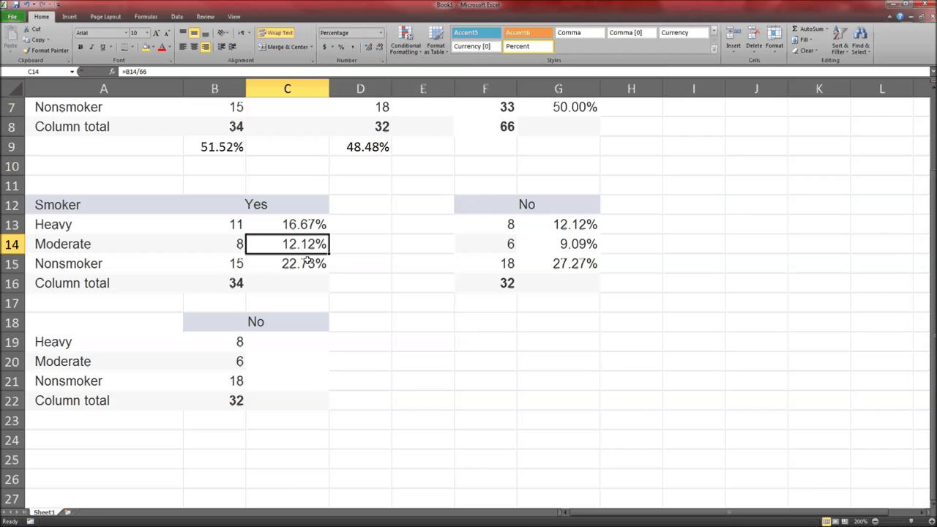
click(304, 224)
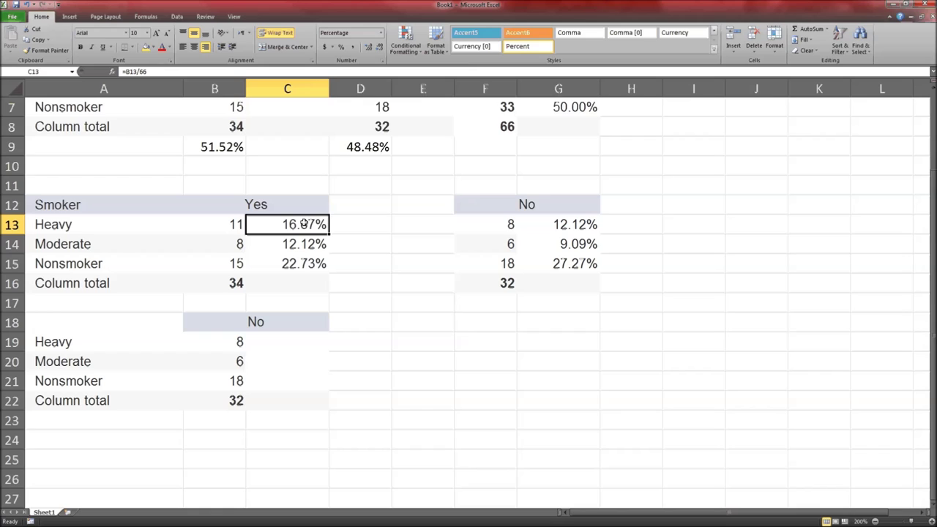
scroll(304, 225, up, 2)
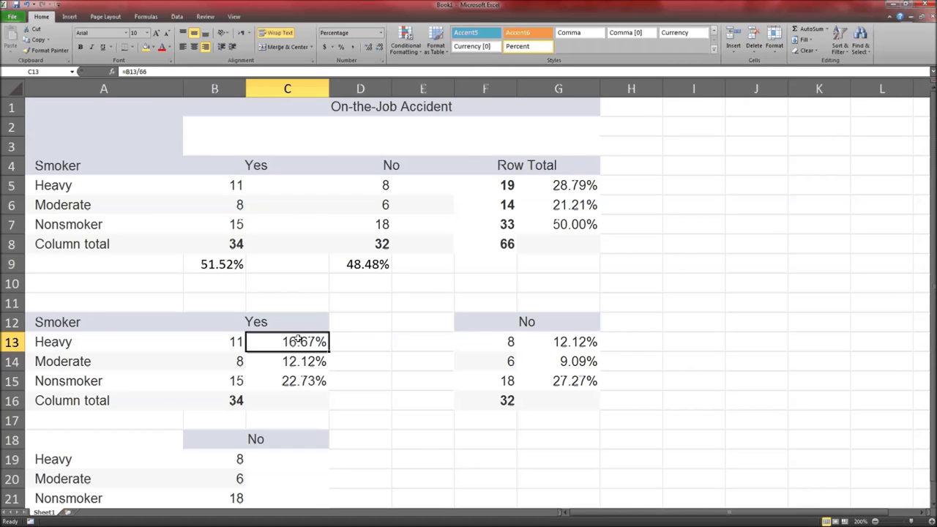
click(164, 71)
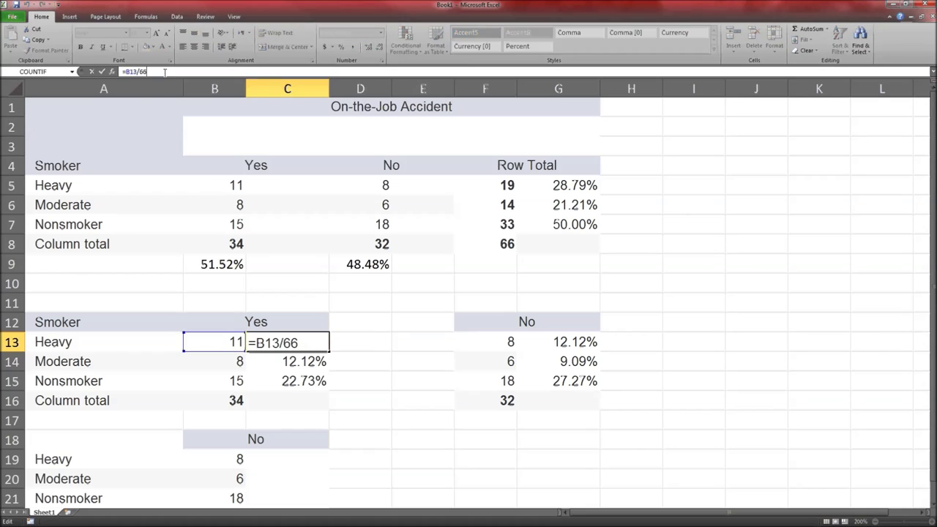
key(BackSpace)
key(BackSpace)
text(19)
key(Return)
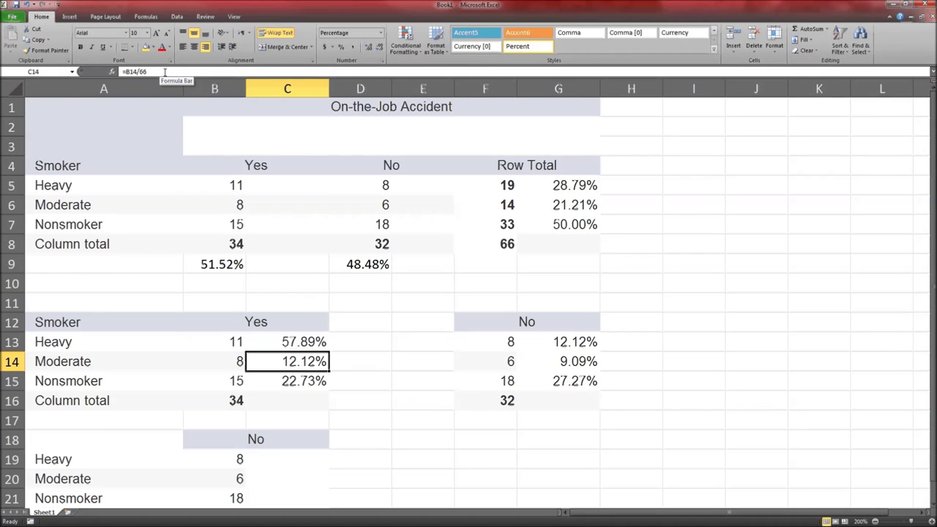
Change the Moderate formula in C14 to =B14/14 and the Nonsmoker formula in C15 to =B15/33.
click(165, 71)
key(BackSpace)
key(BackSpace)
text(14)
key(Return)
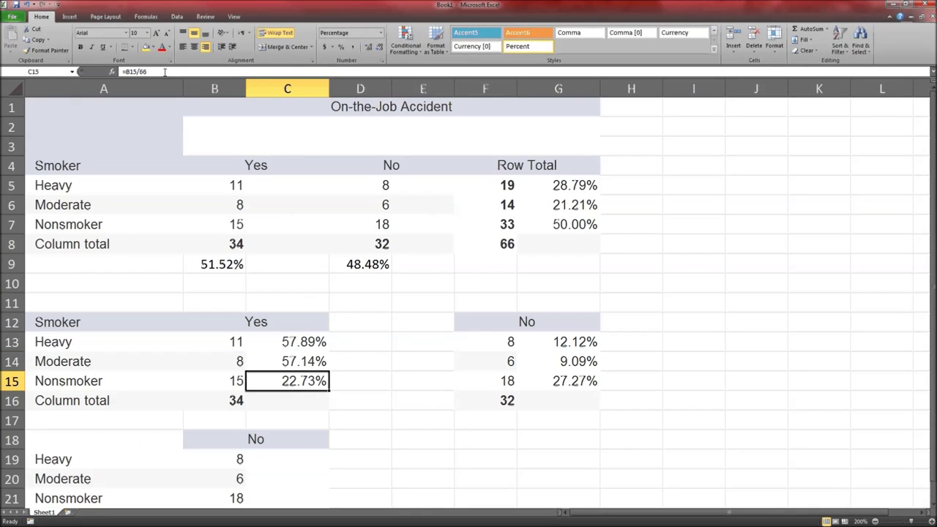
click(165, 72)
key(BackSpace)
key(BackSpace)
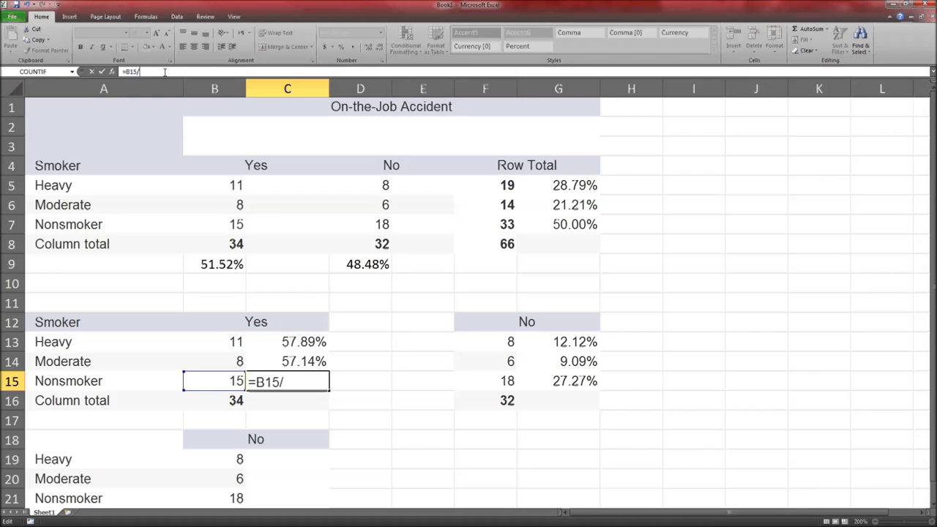
text(33)
key(Return)
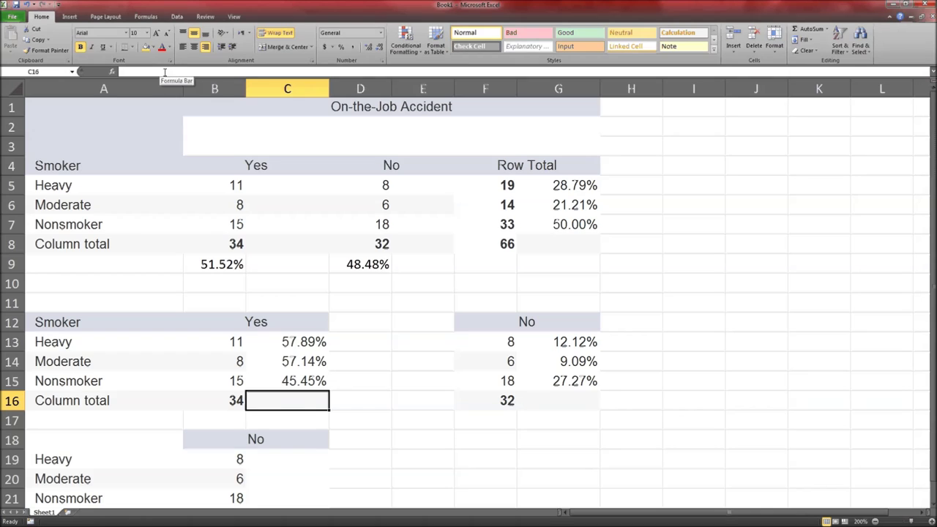
Copy the row percentage formulas C13:C15 over the No column's percentages in G13:G15.
key(Up)
key(Up)
key(Up)
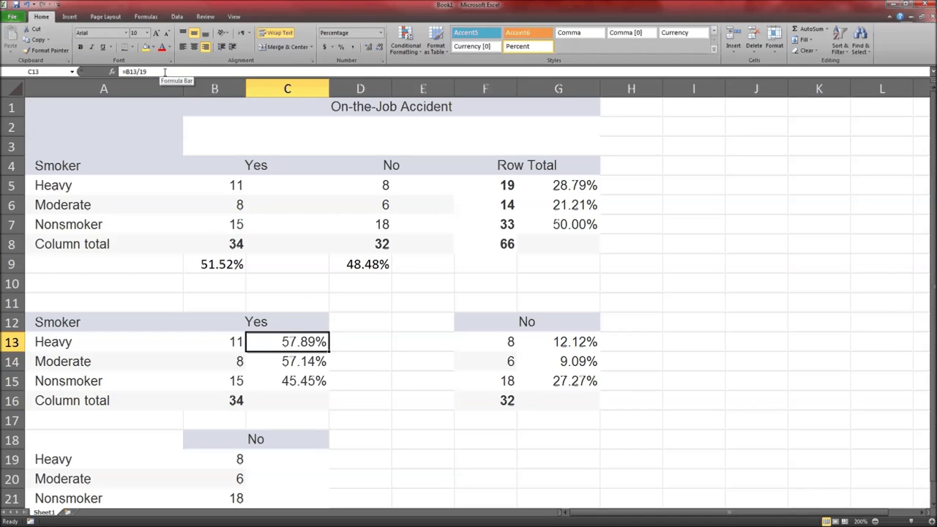
key(shift+Down)
key(shift+Down)
key(ctrl+c)
key(Right)
key(Right)
key(Right)
key(Right)
key(Right)
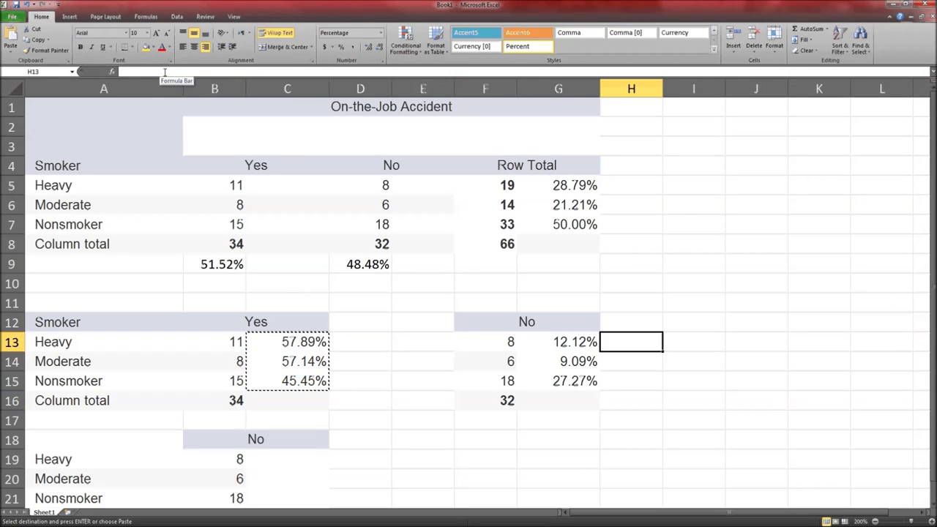
key(Left)
key(Return)
key(Left)
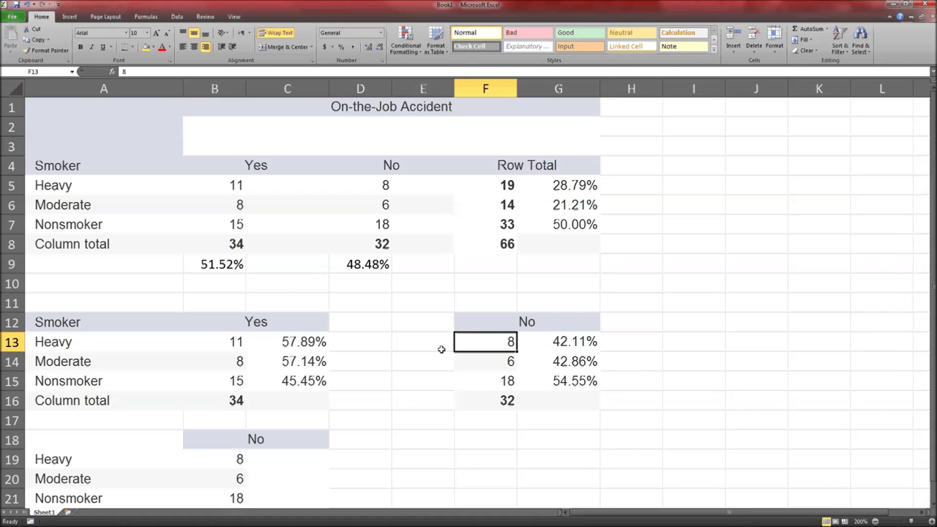
Check the Heavy row percentages in C13 and G13, and switch back to the browser assignment.
click(291, 341)
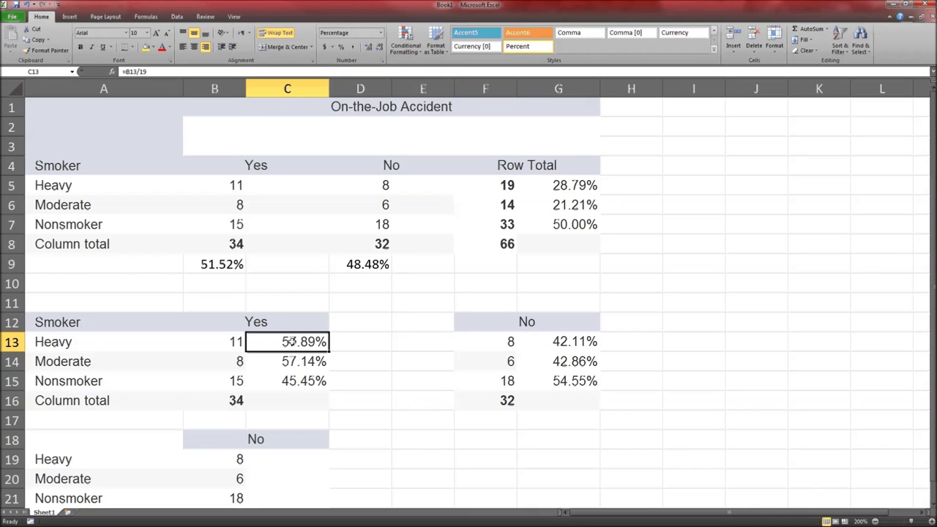
click(578, 340)
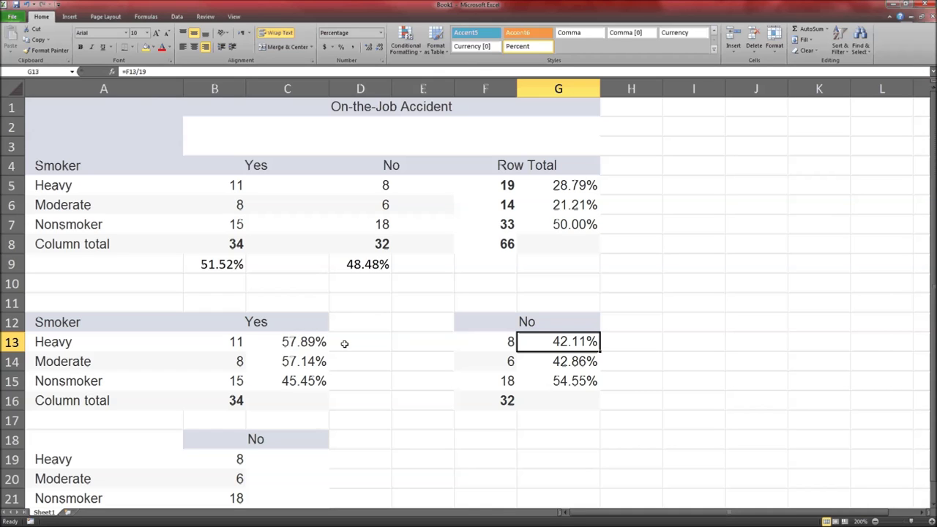
key(alt+Tab)
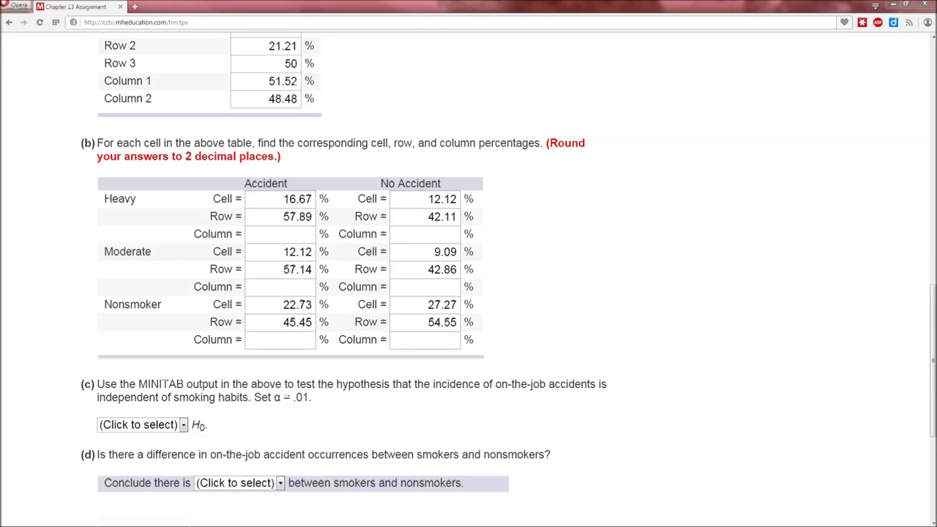
Switch to the Excel workbook and clear the row percentages from G13:G15 and C13:C15.
click(267, 235)
key(alt+Tab)
drag(555, 180, 557, 244)
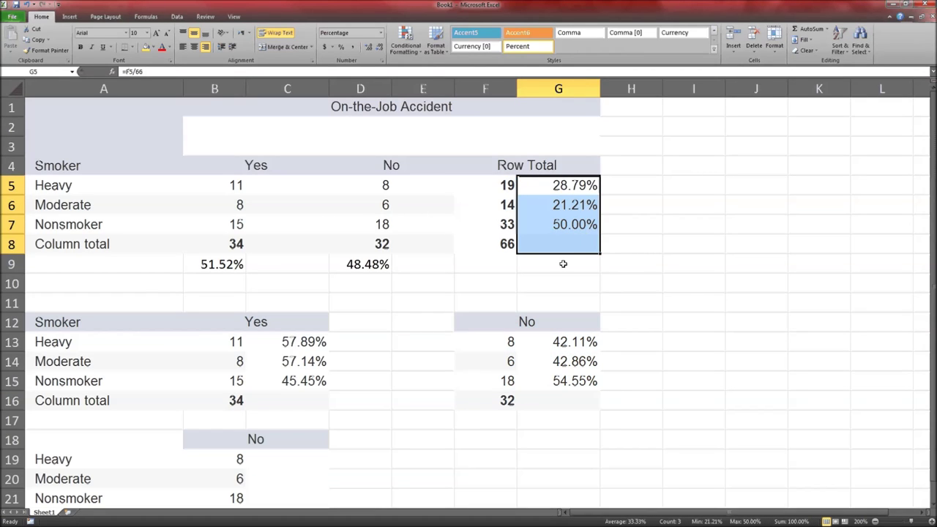
drag(572, 337, 575, 386)
key(Delete)
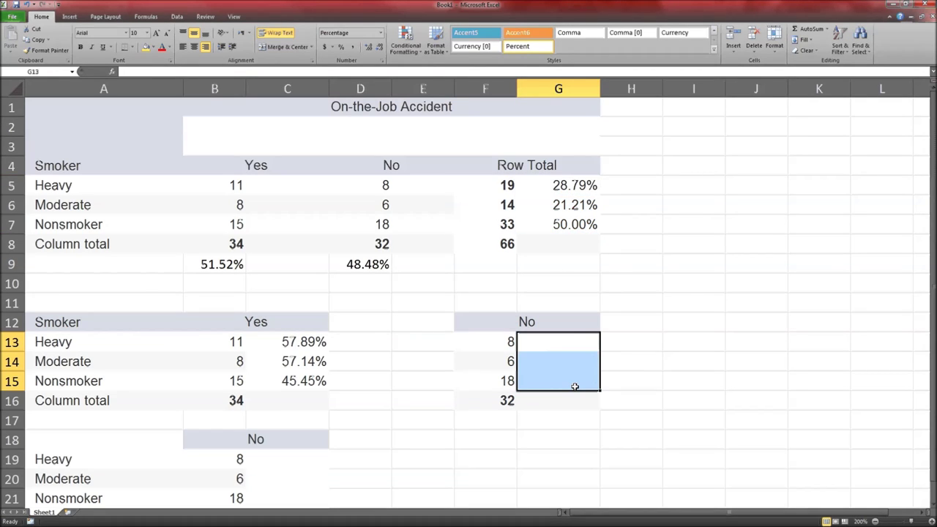
drag(278, 342, 284, 395)
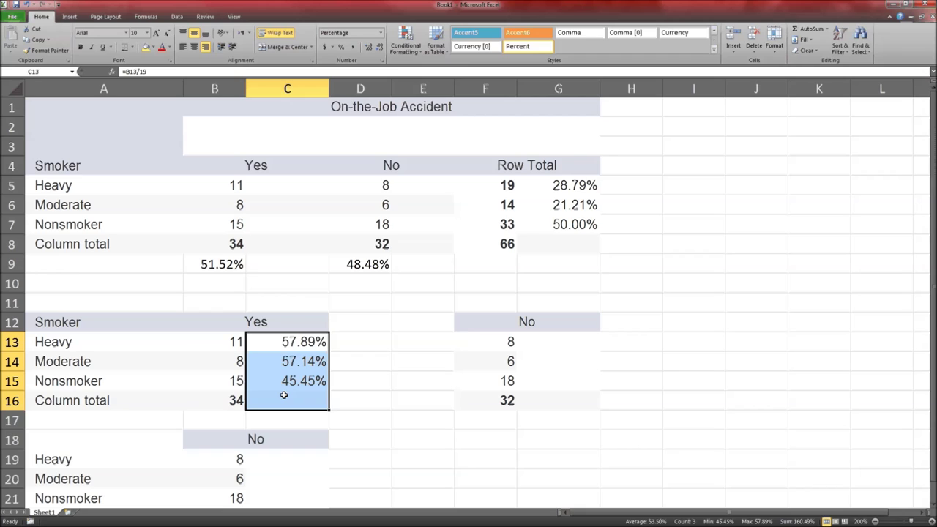
key(Delete)
Enter the Heavy column percentage formula =B13/34 in C13.
key(Up)
key(Down)
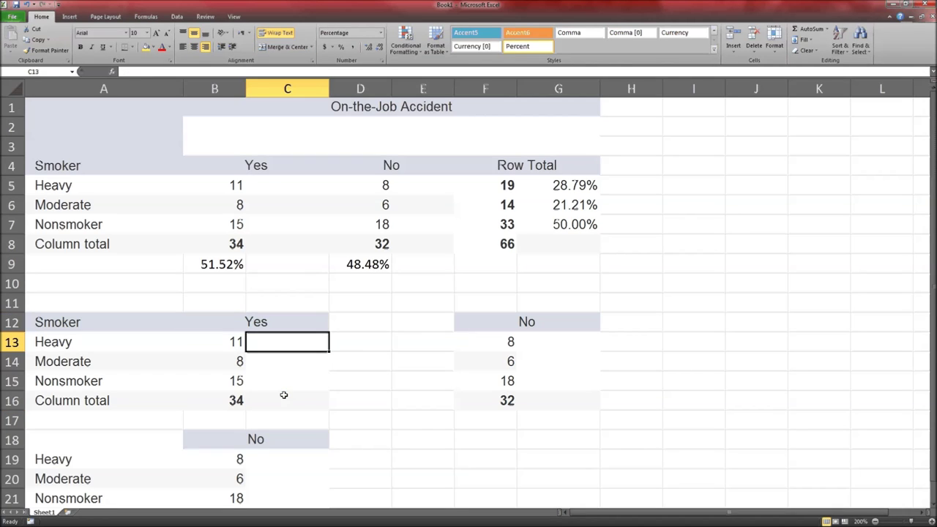
text(=)
key(Left)
text(/)
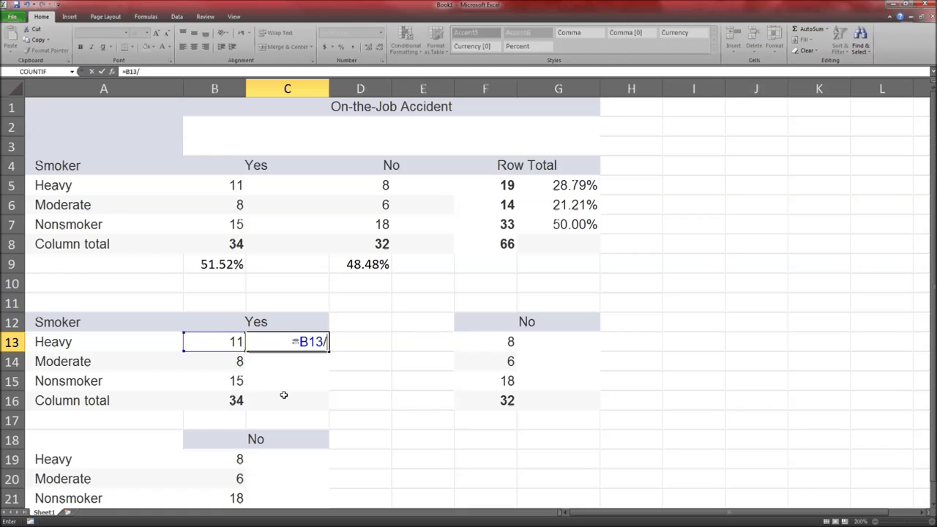
text(34)
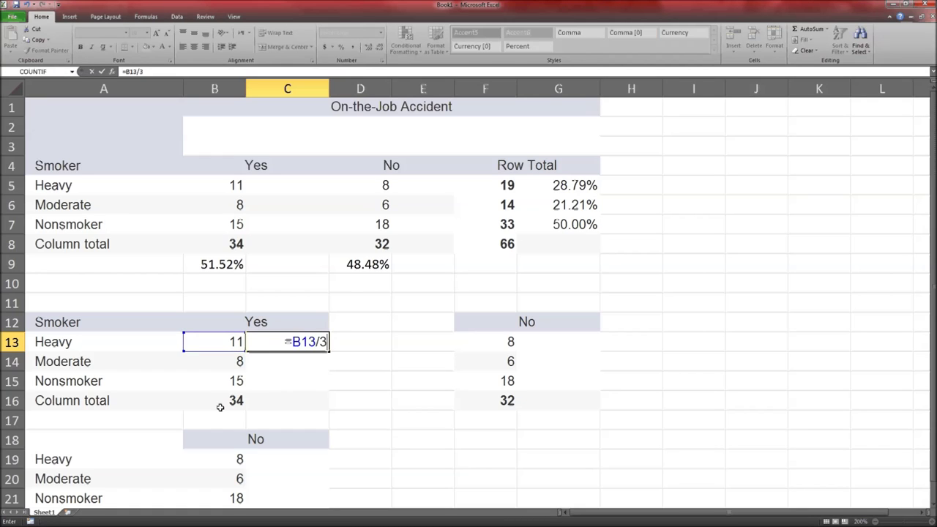
key(Return)
Copy the C13 formula to C14:C15 and check the Yes column's percentages against the counts in B13:B15.
key(Up)
key(ctrl+c)
key(shift+Down)
key(shift+Down)
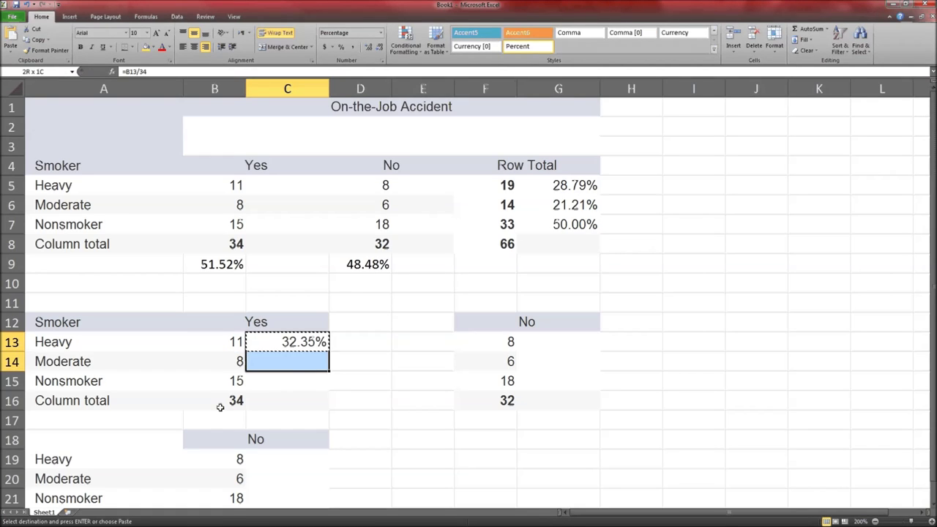
key(Return)
key(Down)
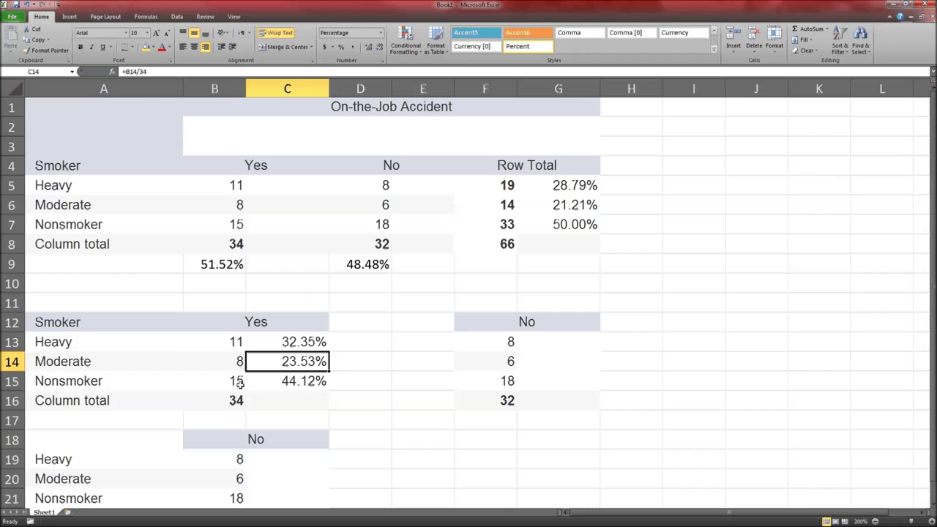
drag(265, 382, 264, 348)
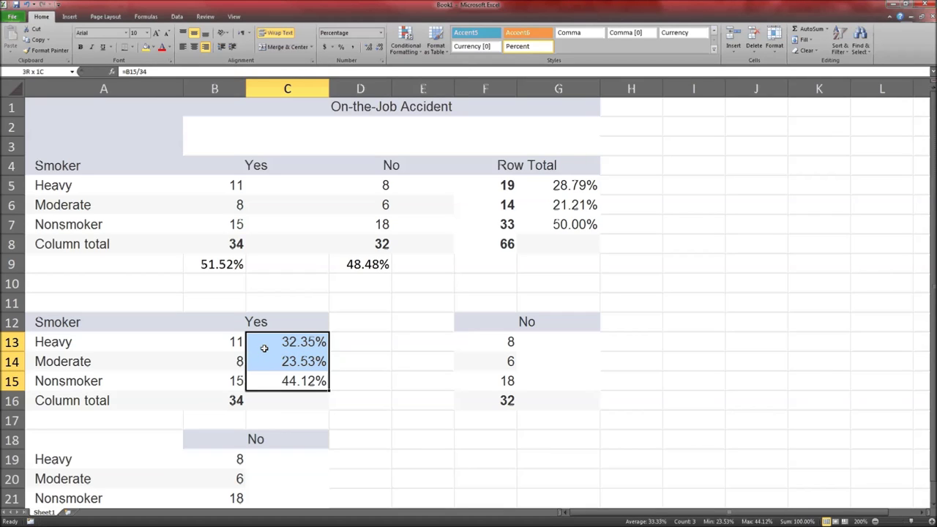
mouse_move(264, 349)
mouse_down()
mouse_move(268, 381)
mouse_move(264, 347)
mouse_up()
drag(189, 342, 209, 386)
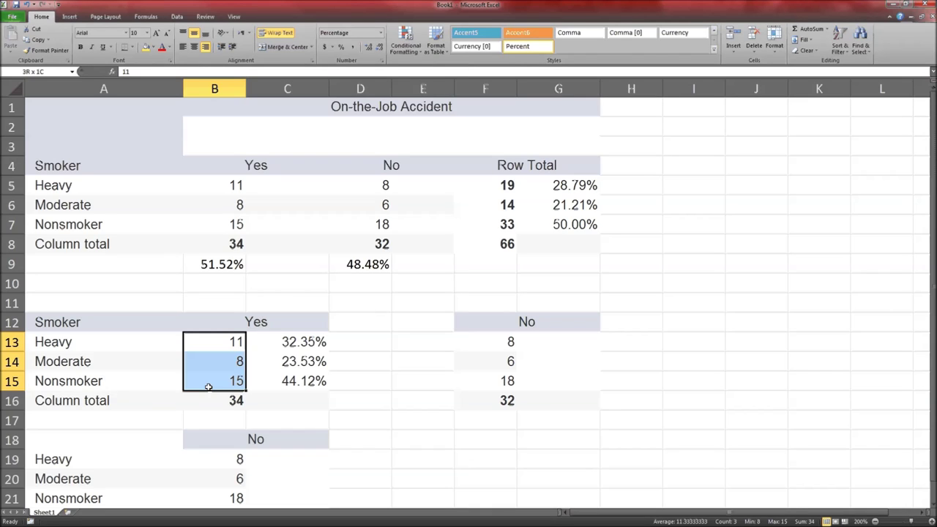
drag(266, 341, 303, 385)
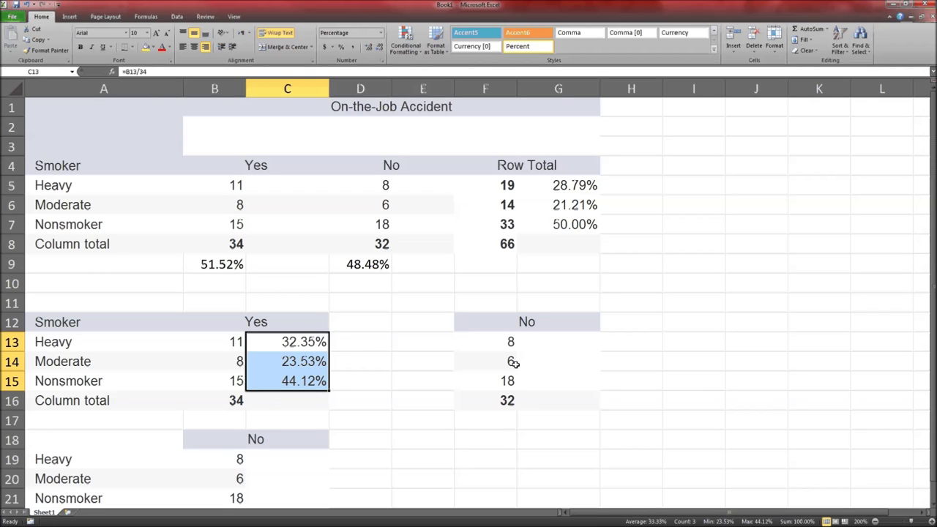
Enter the No column's Heavy percentage formula =F13/32 in G13.
click(552, 340)
text(=)
key(Left)
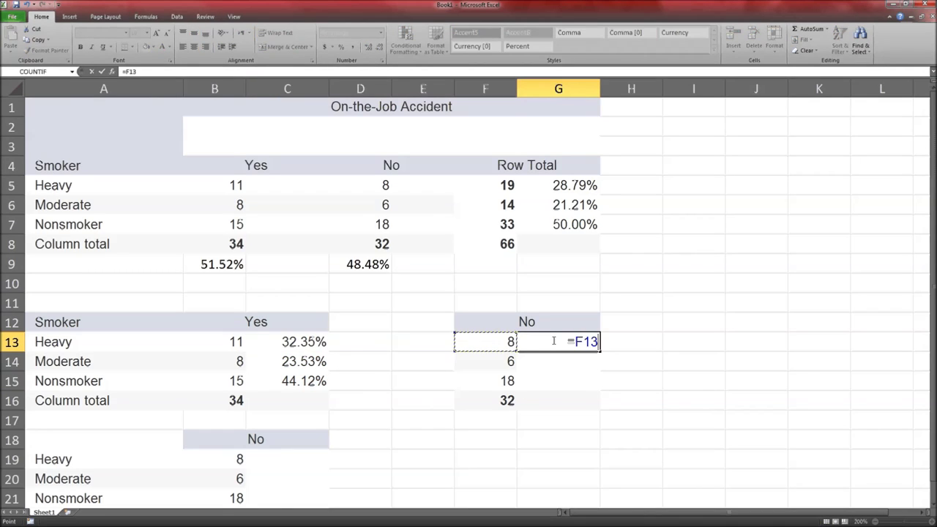
text(/32)
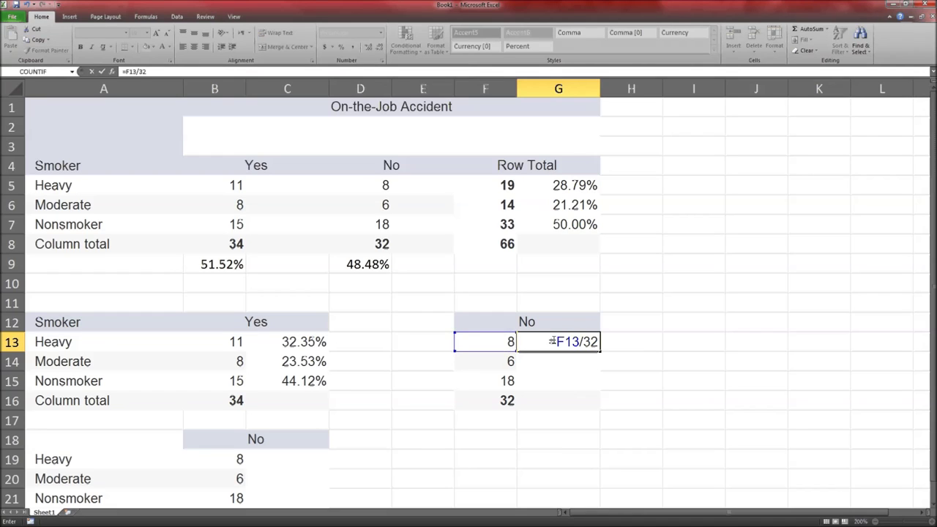
key(Return)
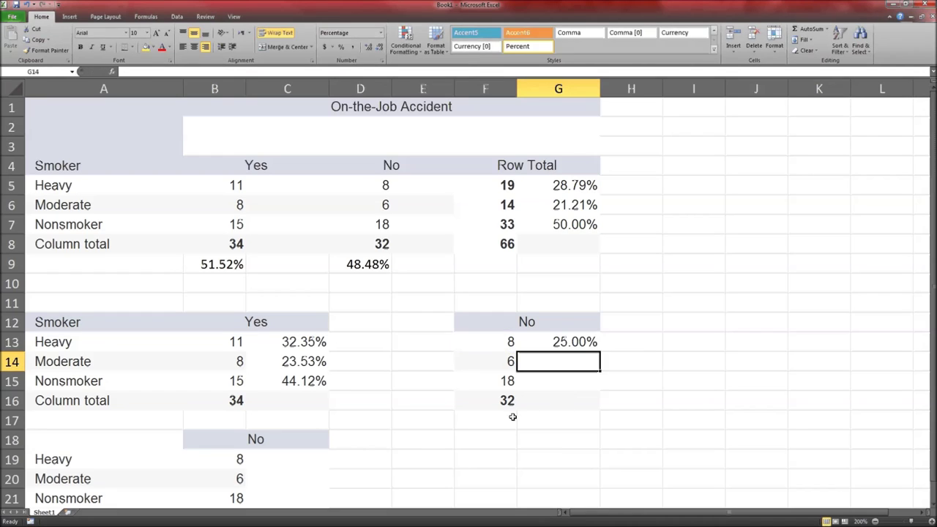
Fill the G13 formula down through G15 and check the column percentages in G13:G15 and C13:C15.
key(Up)
key(shift+Down)
key(shift+Down)
key(ctrl+d)
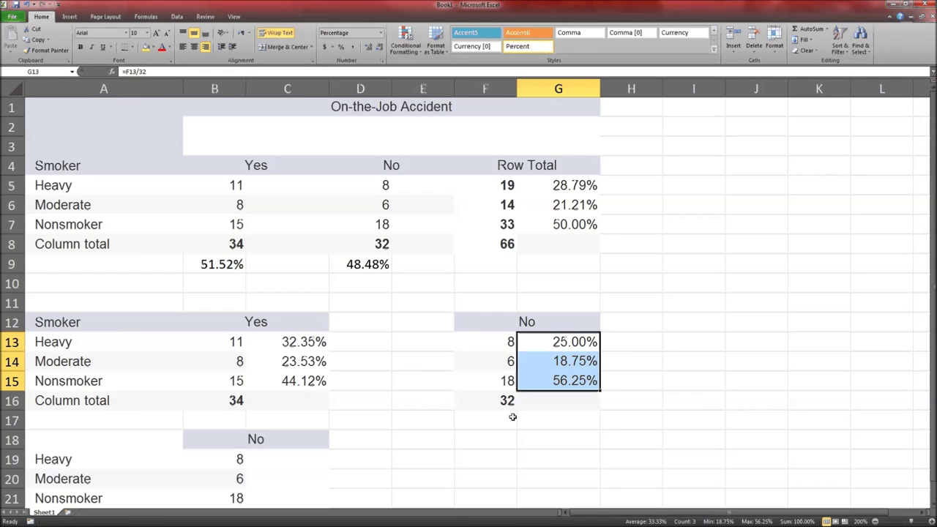
key(Down)
key(Down)
key(Down)
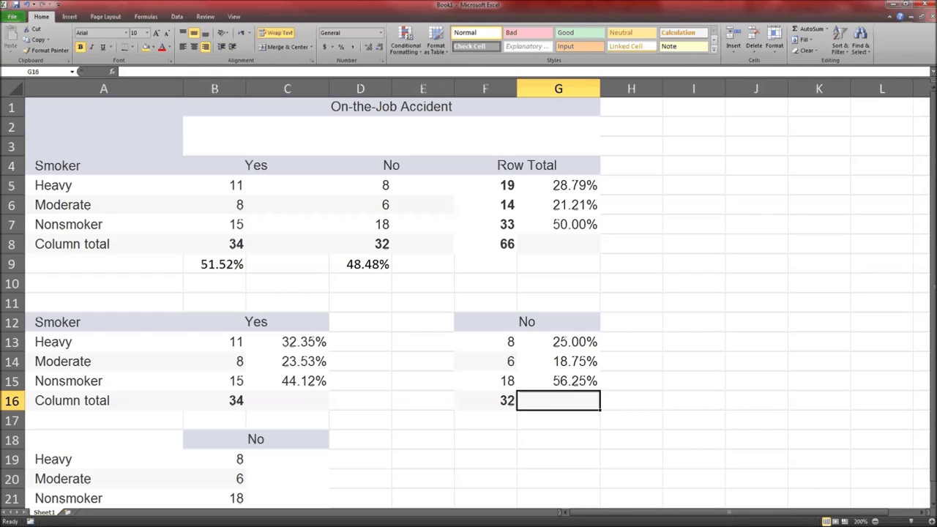
click(555, 394)
drag(562, 342, 560, 380)
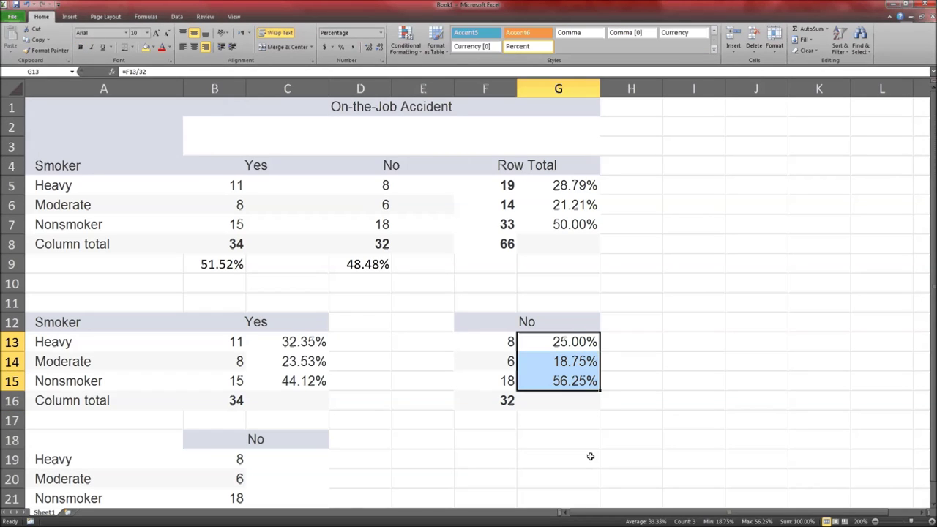
drag(328, 346, 308, 376)
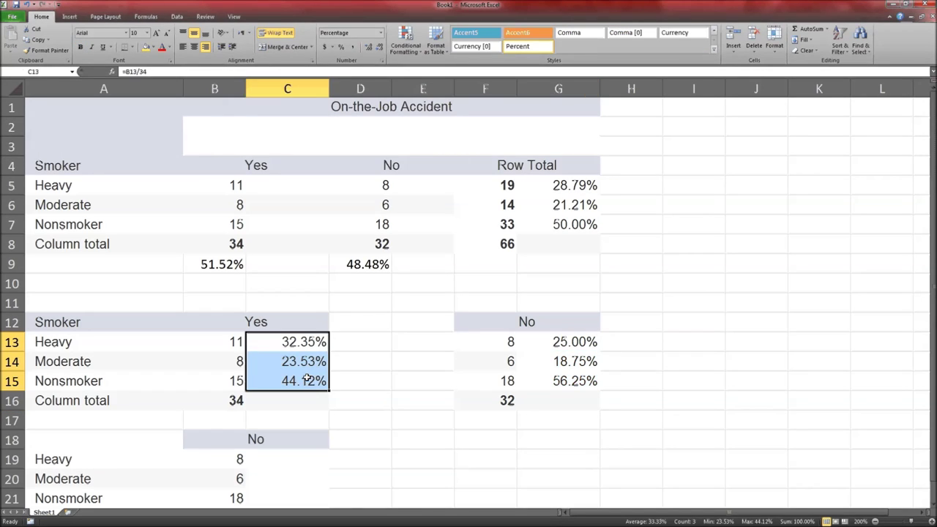
click(297, 401)
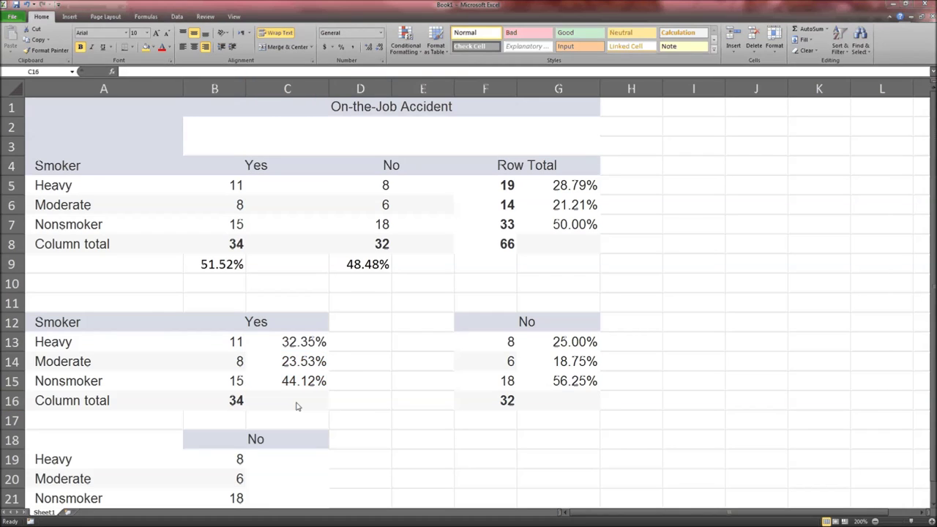
Compare the Accident column percentages in part (b) of the browser assignment with the Yes percentages and counts in the Excel workbook.
key(alt+Tab)
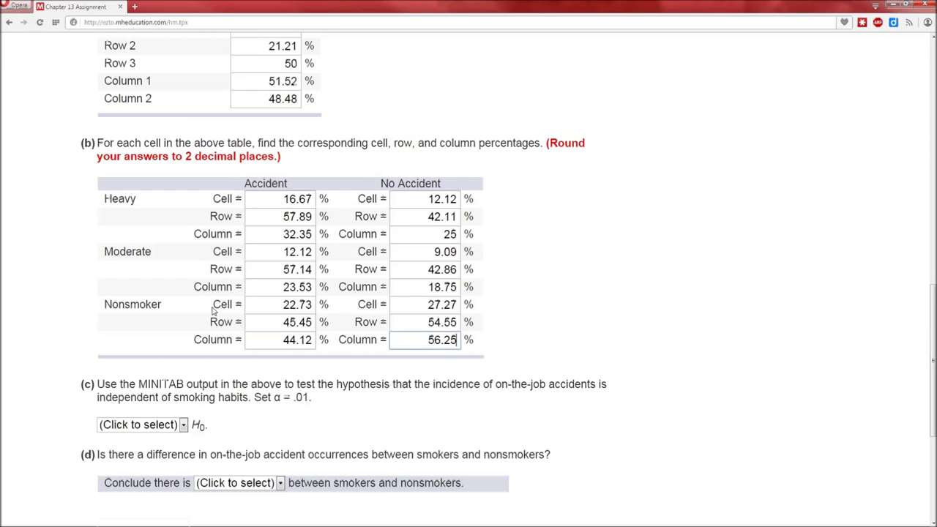
click(270, 342)
drag(269, 342, 311, 341)
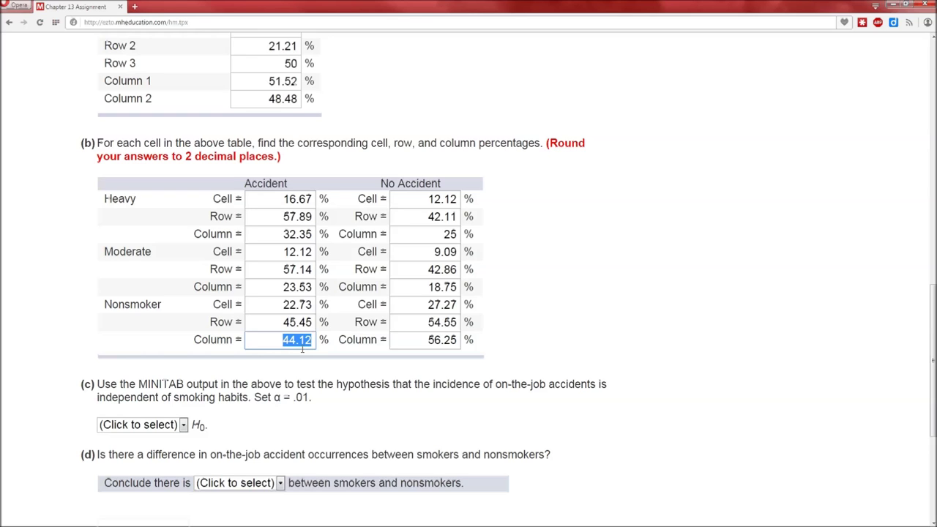
key(alt+Tab)
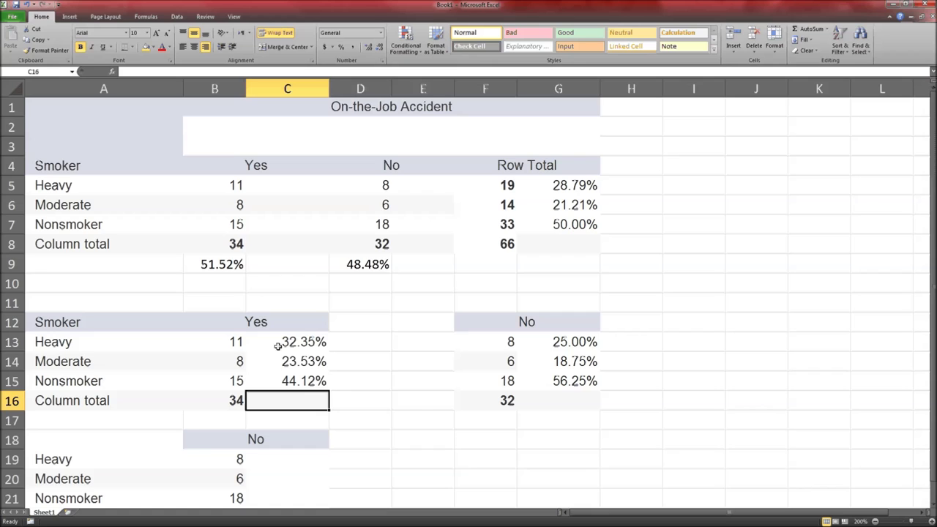
drag(279, 355, 279, 342)
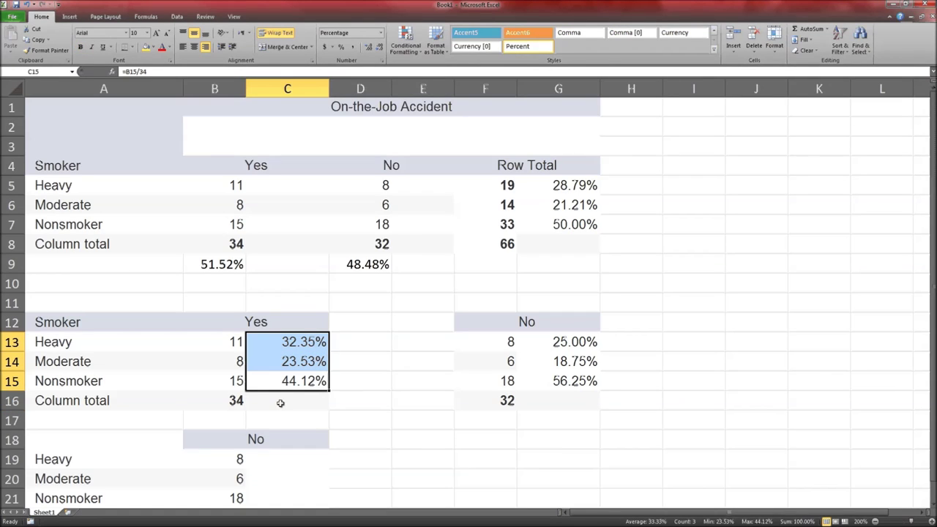
click(263, 320)
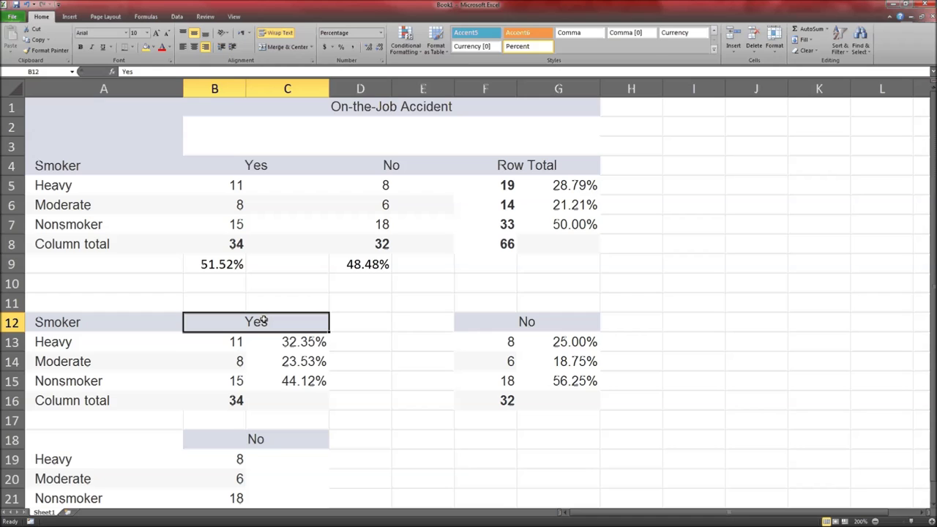
click(208, 341)
click(227, 362)
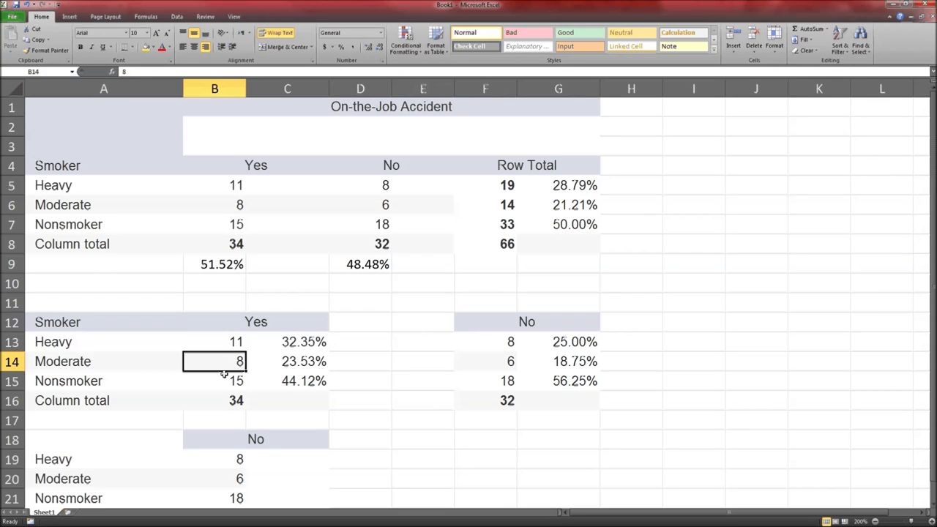
click(223, 379)
key(alt+Tab)
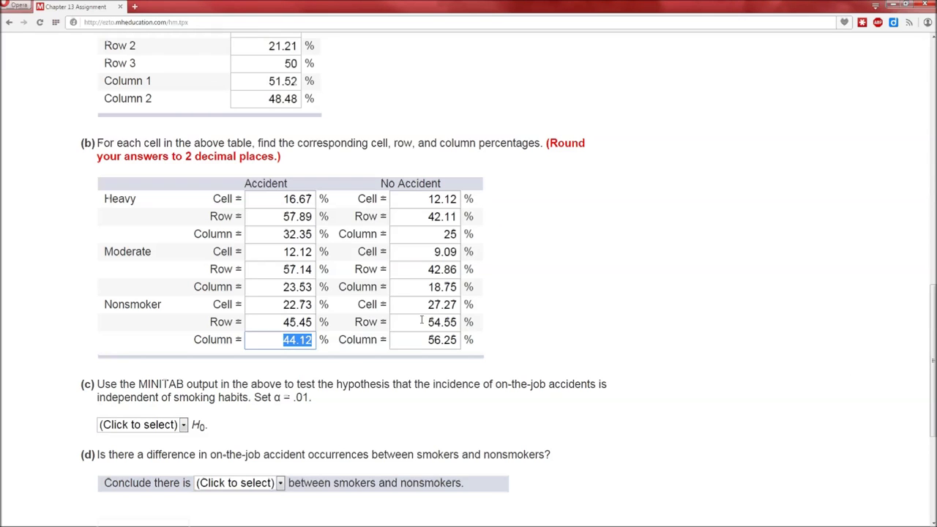
Review the cell, row and column percentages in the part (b) table for both Accident and No Accident.
drag(427, 287, 457, 287)
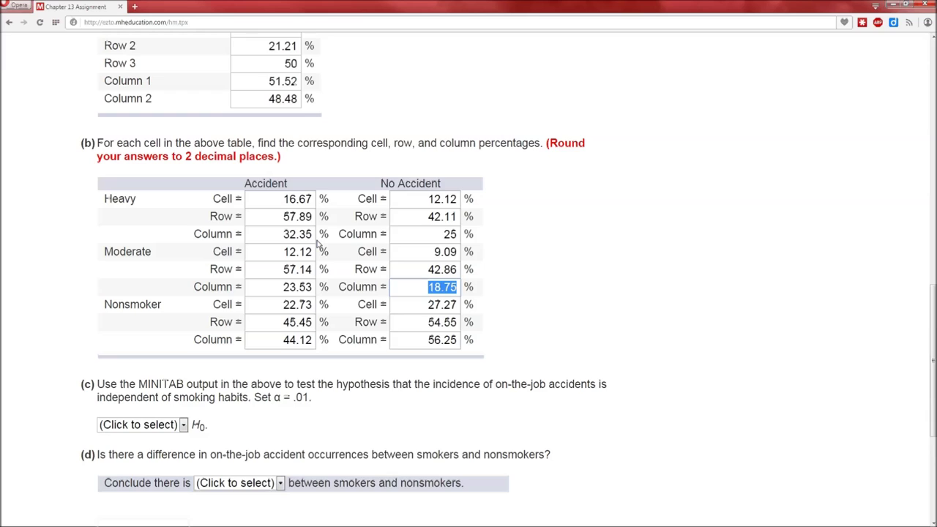
click(293, 218)
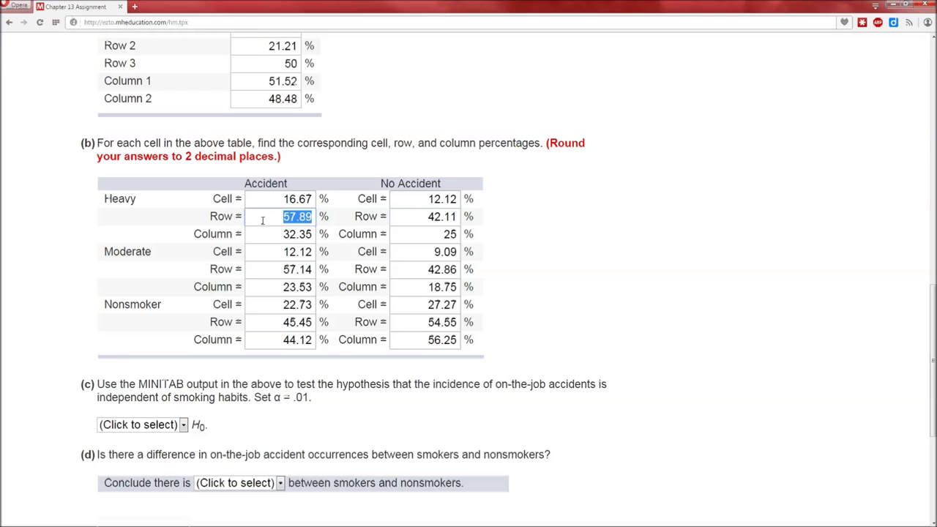
double_click(438, 217)
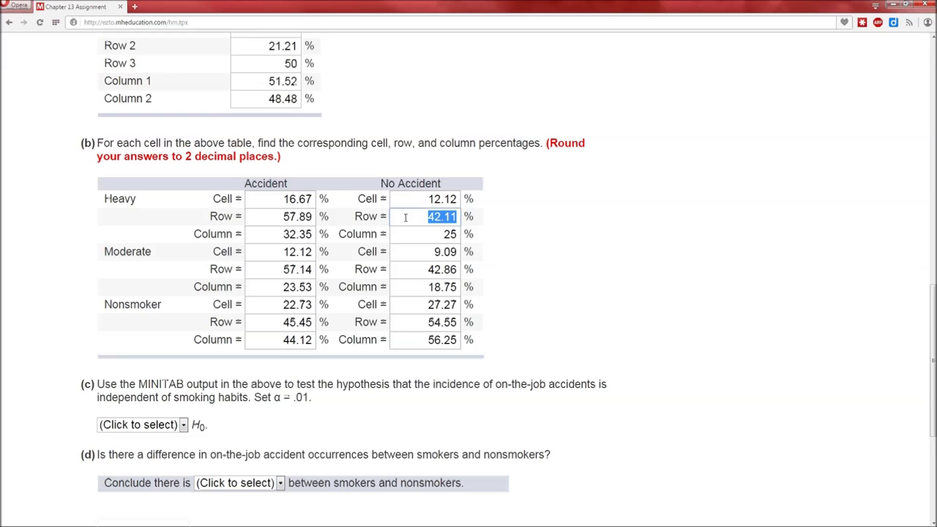
drag(282, 322, 312, 323)
click(296, 326)
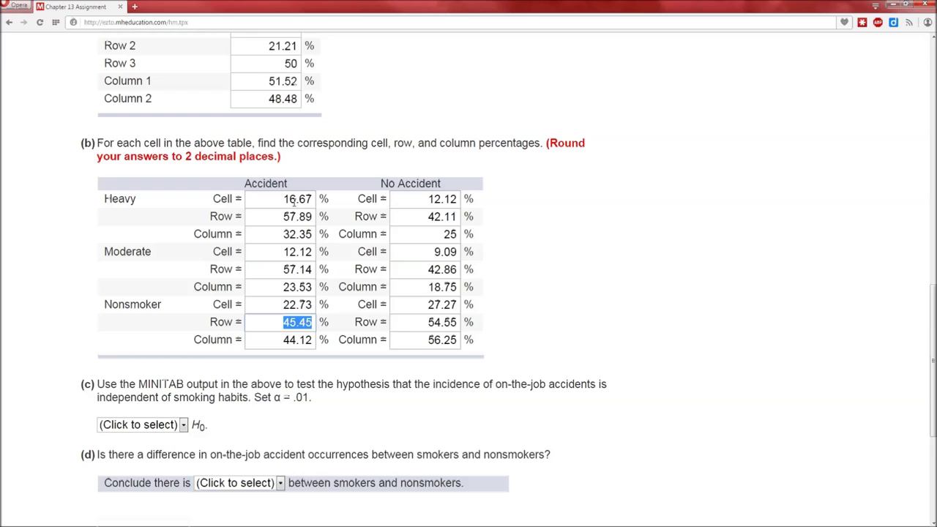
double_click(295, 200)
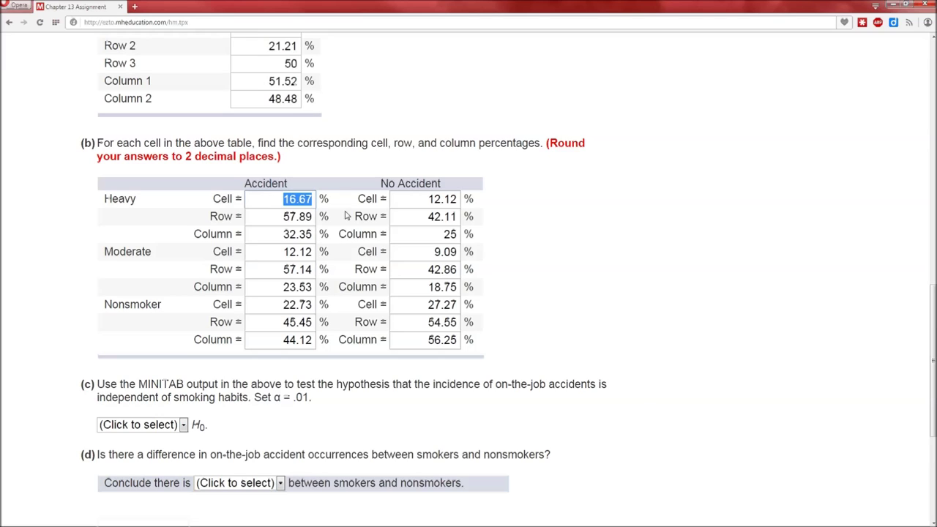
double_click(444, 235)
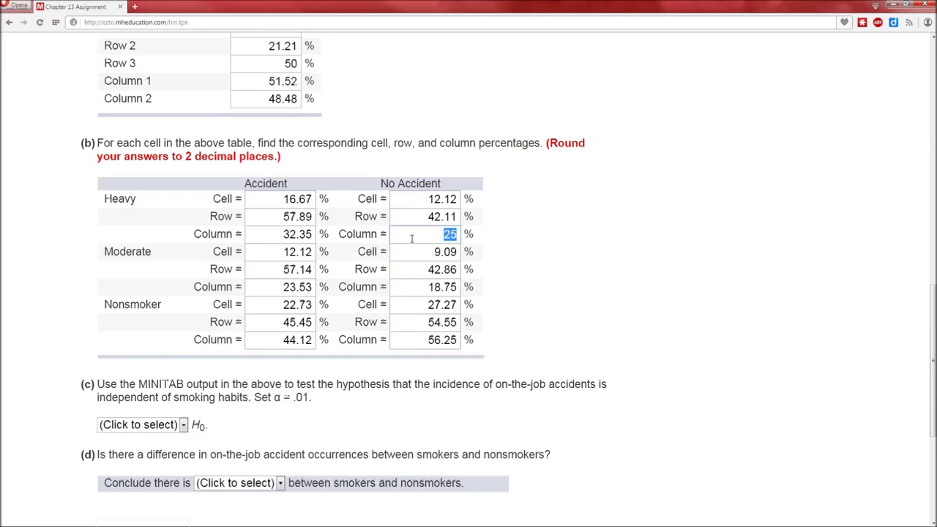
click(443, 252)
double_click(444, 252)
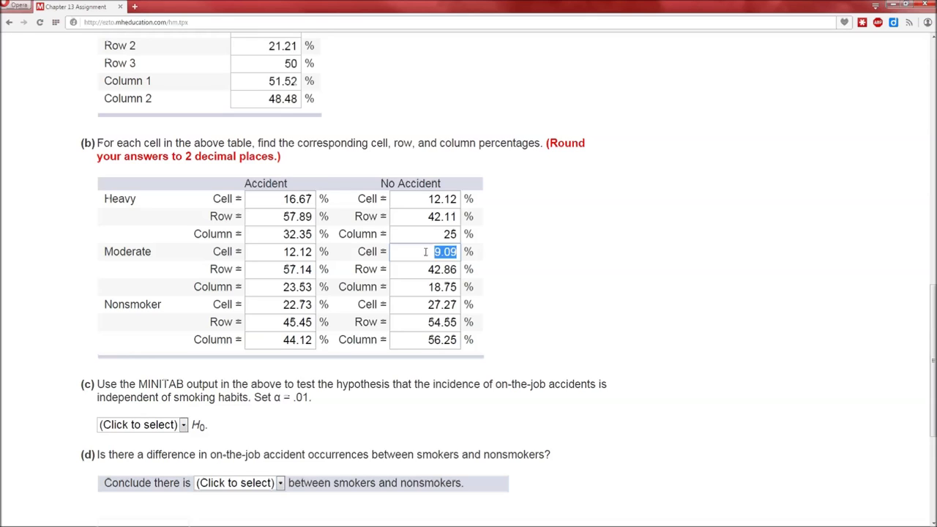
double_click(438, 216)
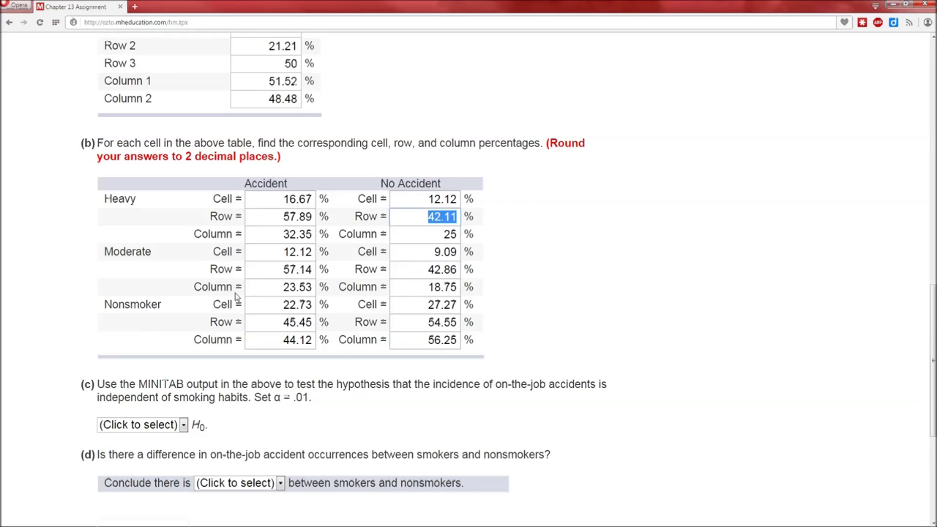
double_click(449, 234)
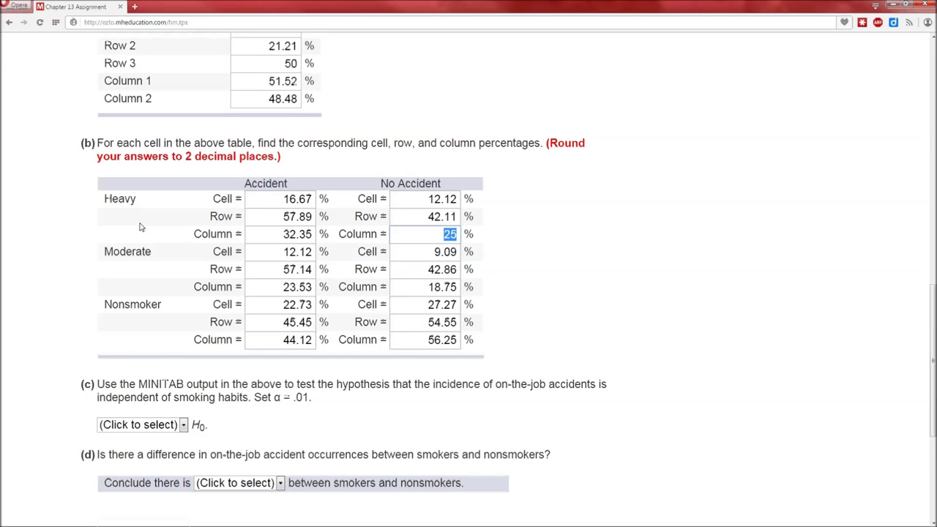
Check the P-value in the MINITAB output against α = .01 and answer part (c) with Do not reject H0.
click(381, 399)
scroll(294, 399, up, 5)
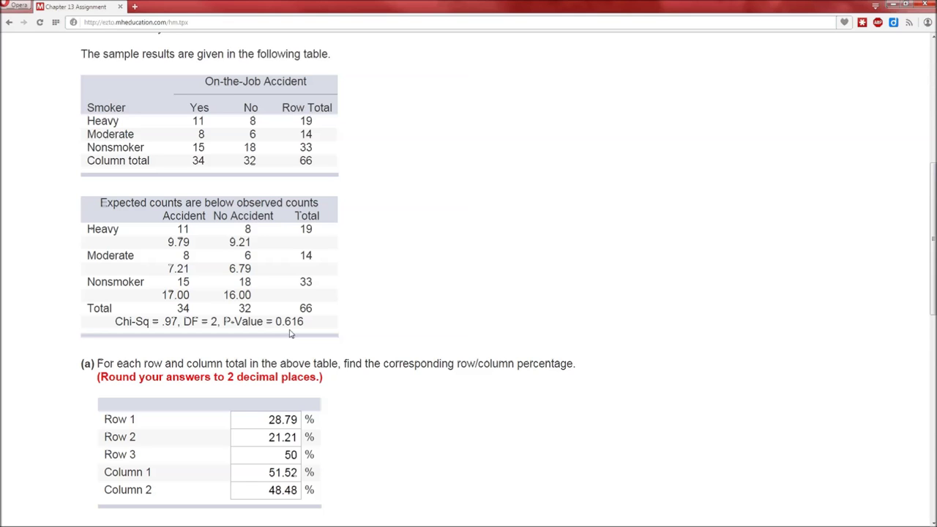
scroll(289, 333, down, 7)
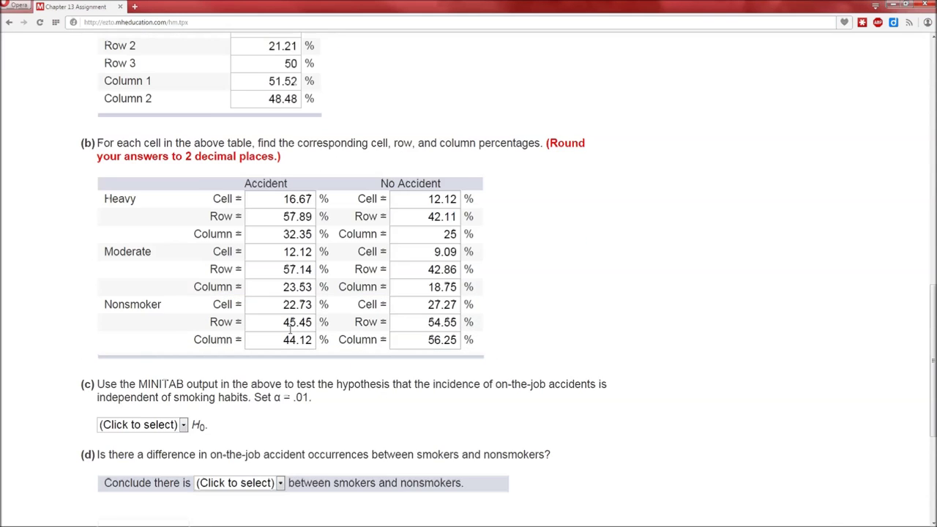
click(184, 327)
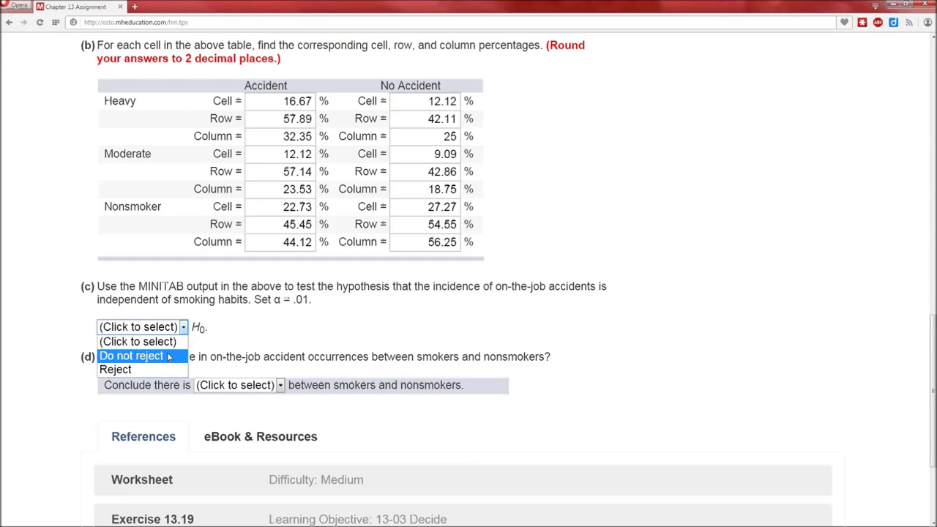
click(169, 355)
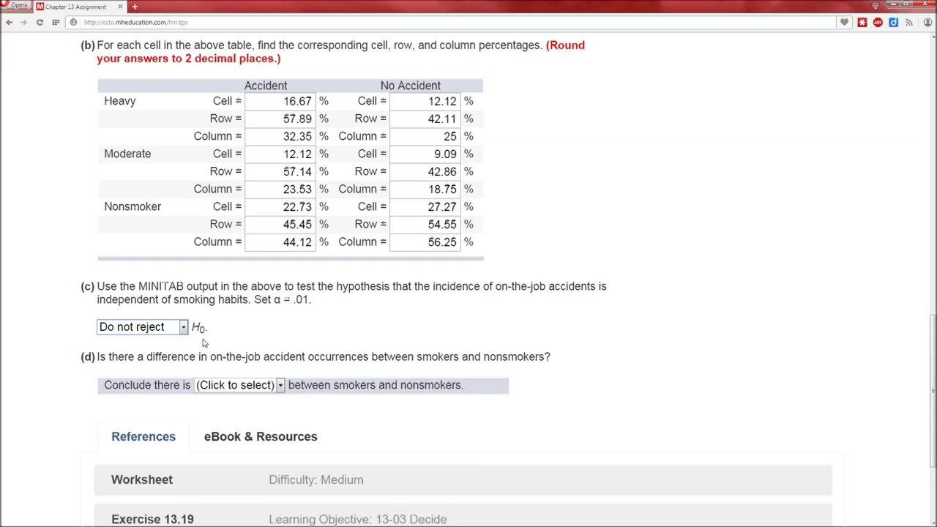
Answer part (d) with no difference between smokers and nonsmokers, and go back to the MINITAB output.
click(221, 389)
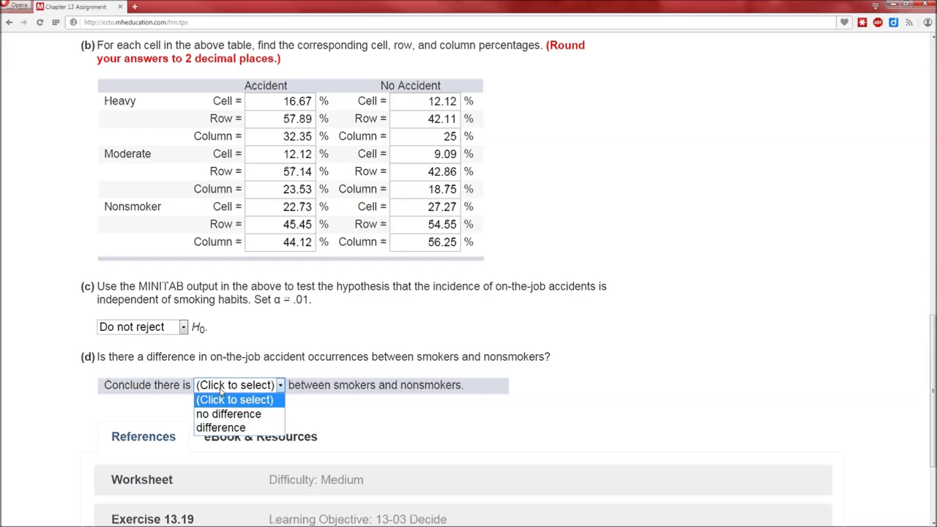
click(268, 414)
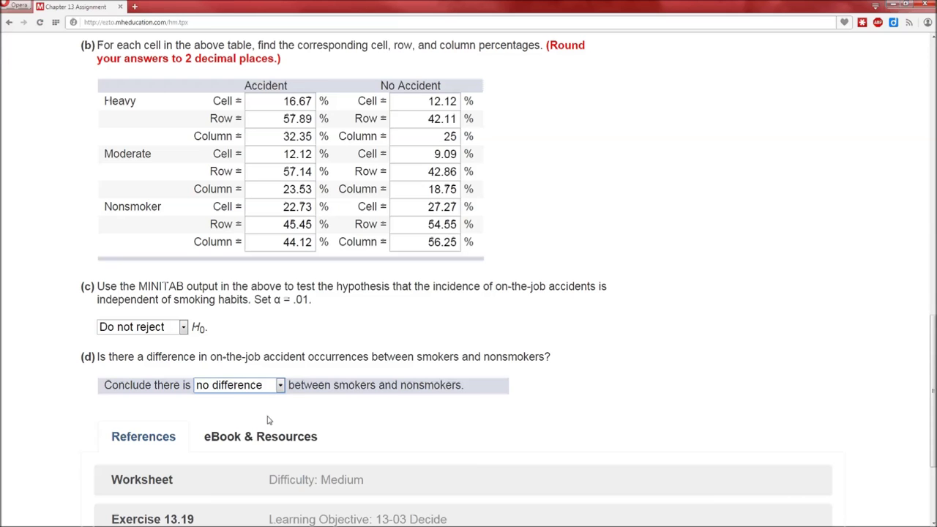
scroll(268, 420, up, 1)
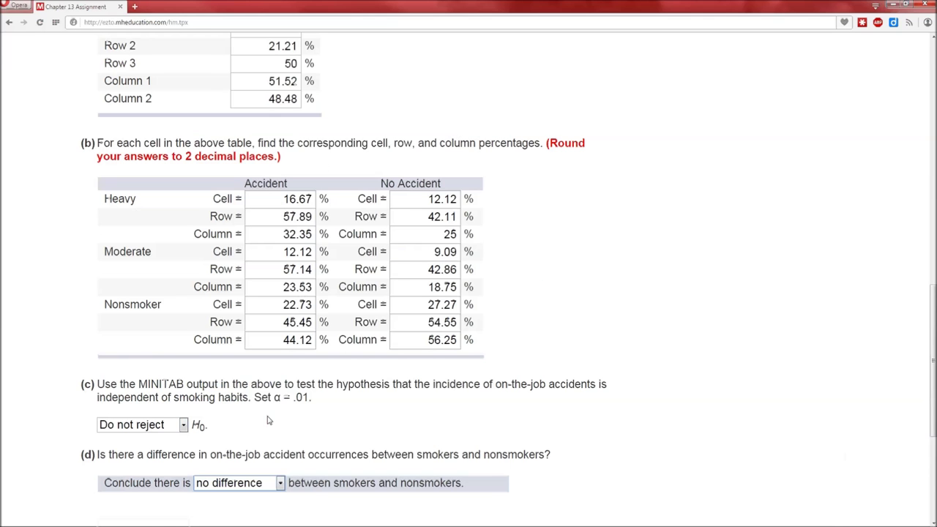
scroll(268, 420, up, 4)
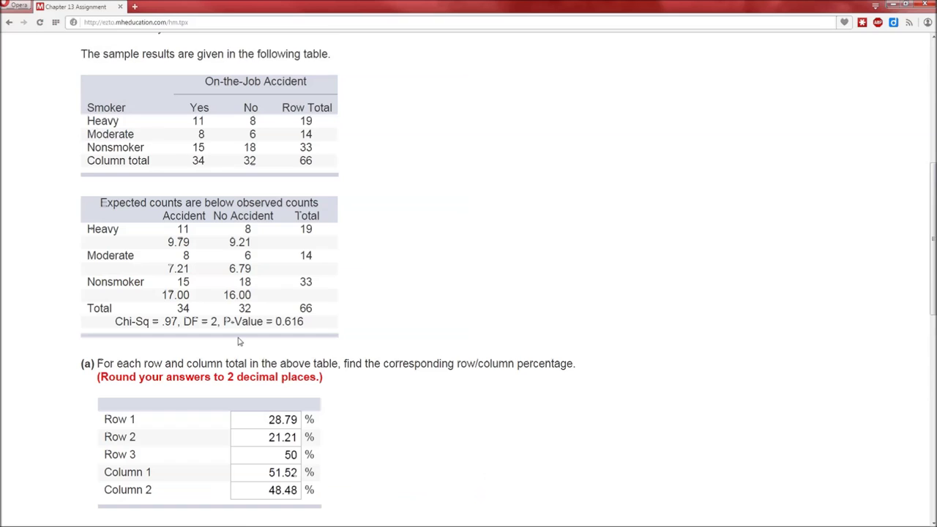
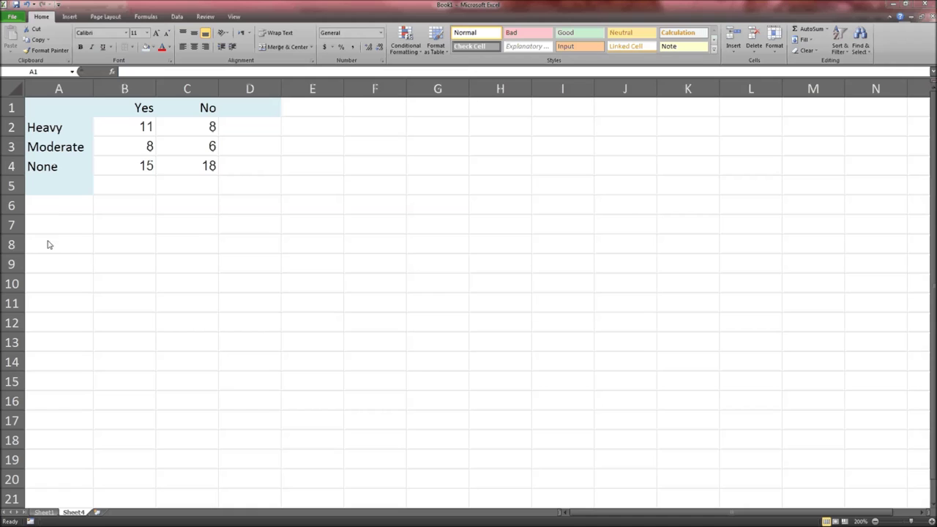
In the Excel workbook, label the counts table OBS in A1 and start a second table with EXP in A7.
click(54, 107)
text(OBS)
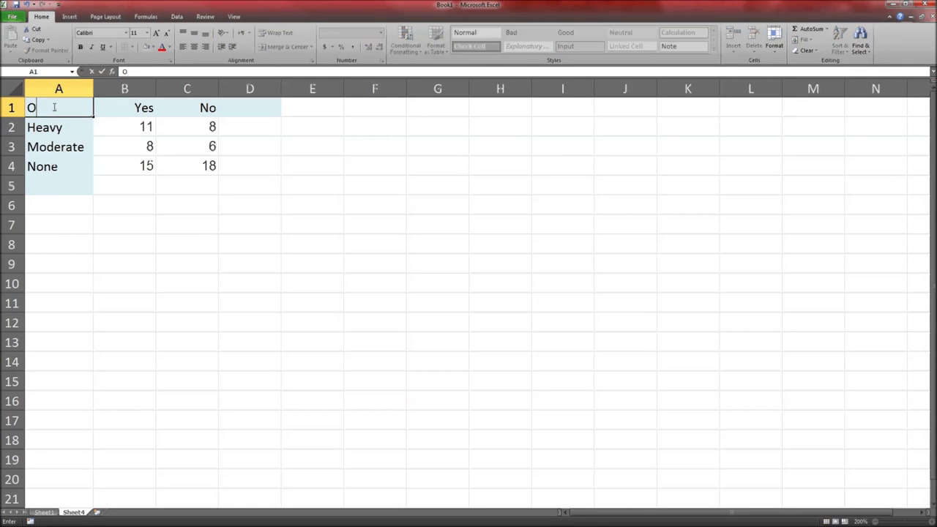
key(Return)
key(Return)
key(Return)
key(Return)
key(Return)
key(Return)
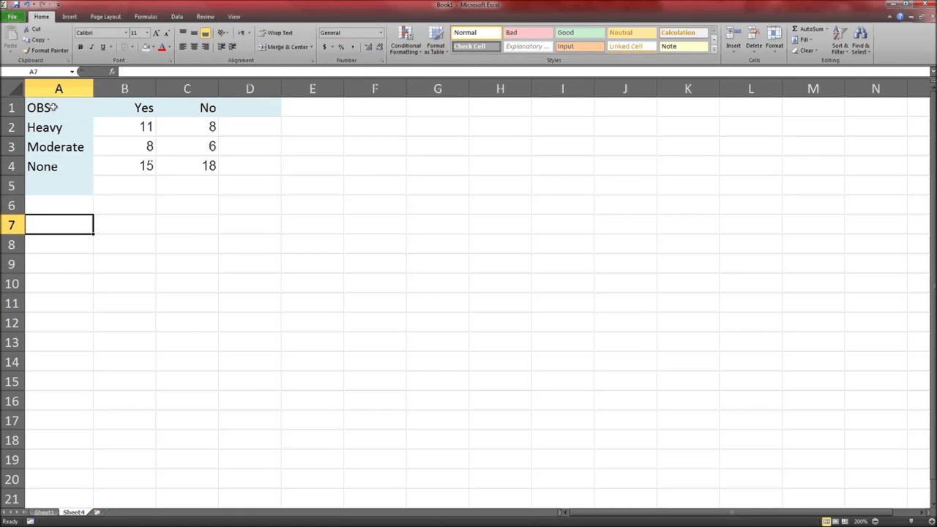
text(EXP)
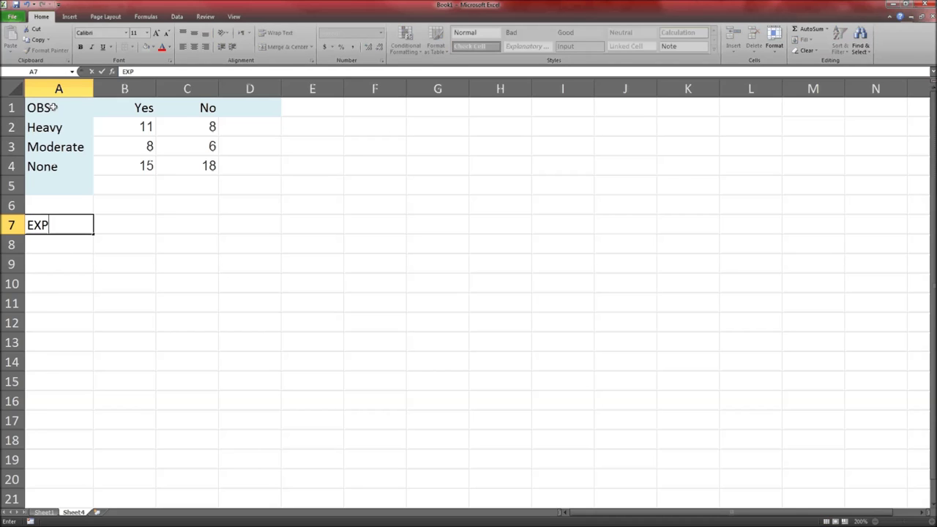
key(Return)
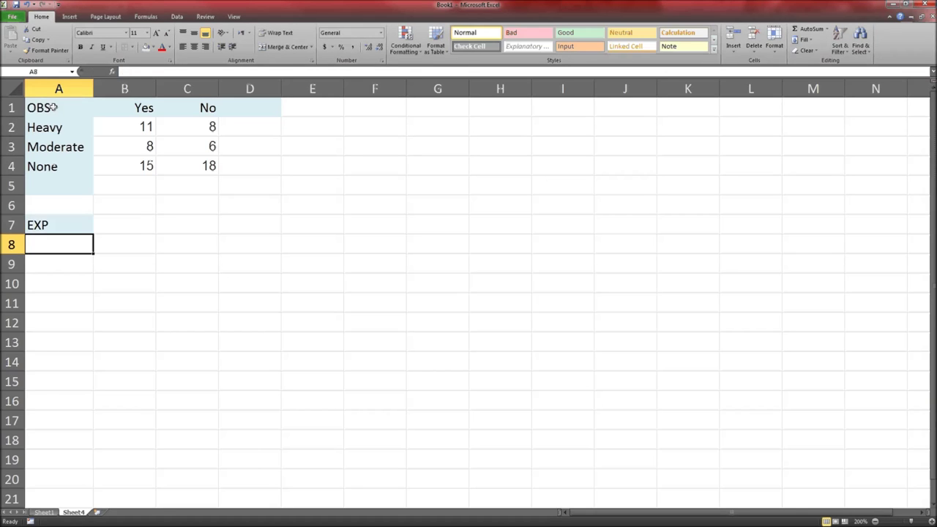
Enter the column headers Yes in B7 and No in C7 for the EXP table.
key(Up)
key(Right)
text(Yes)
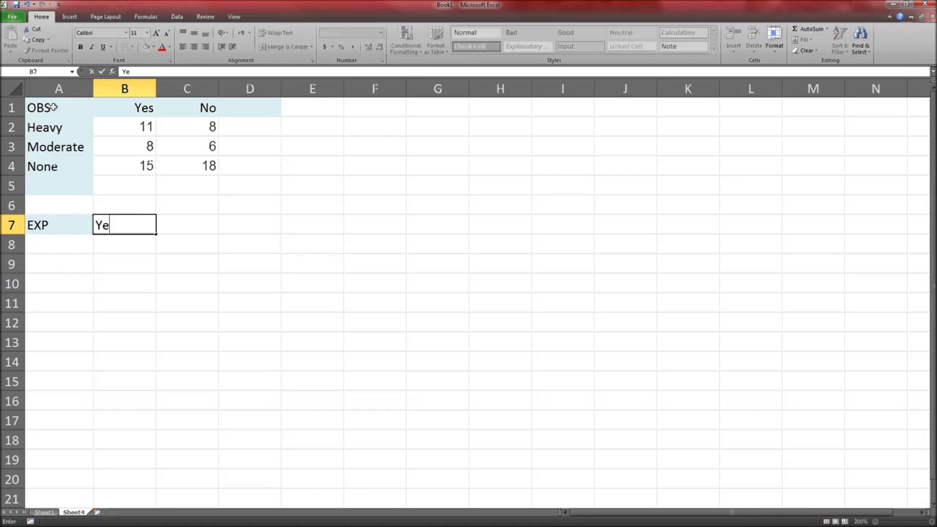
key(Tab)
text(No)
key(Return)
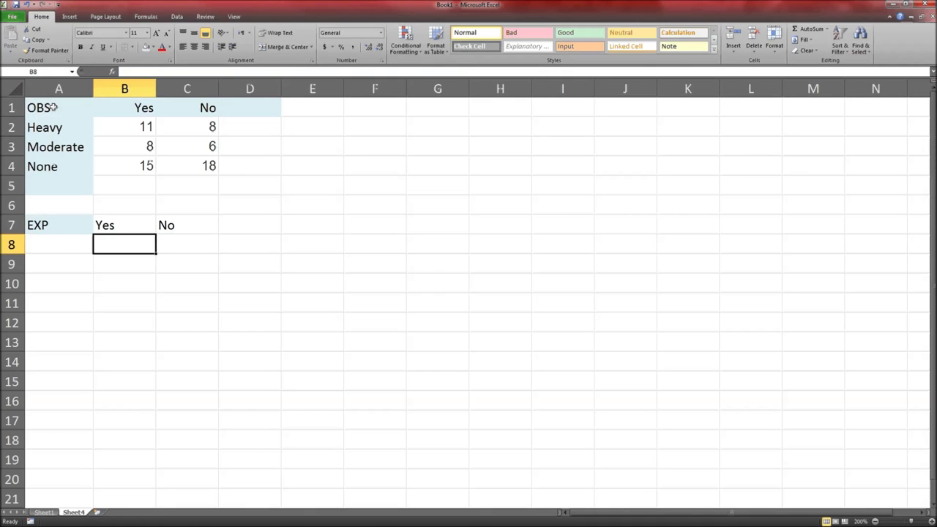
Enter the row labels Heavy, Moderate and Non in A8:A10 of the EXP table.
key(Left)
text(Heavy)
key(Return)
text(Moderate)
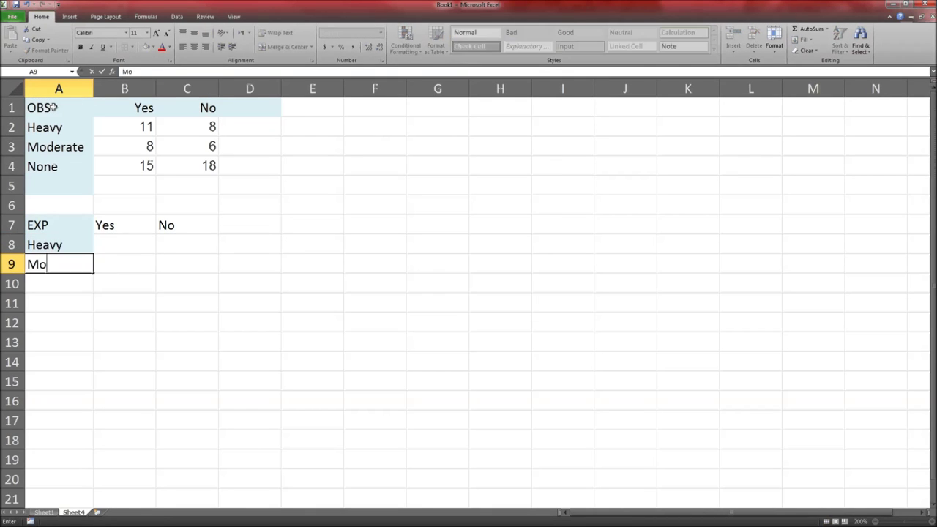
key(Return)
text(Non)
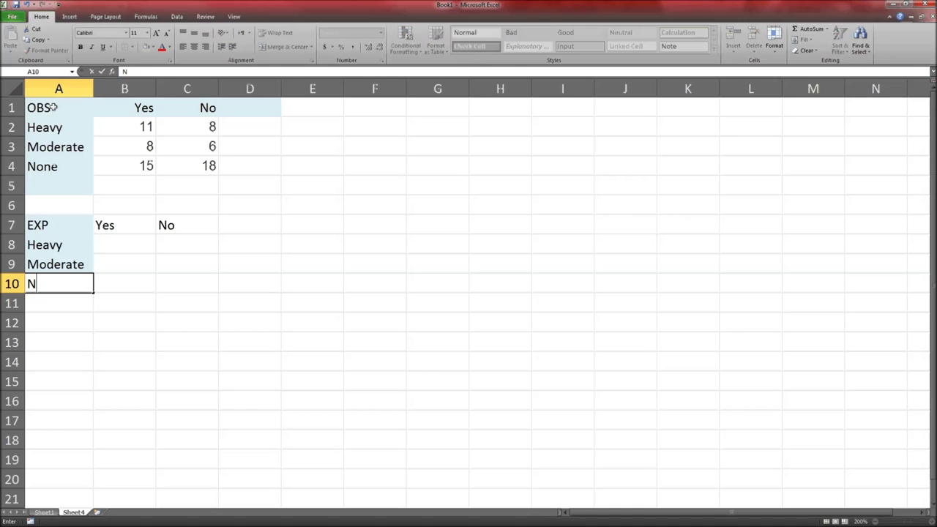
key(ctrl+Return)
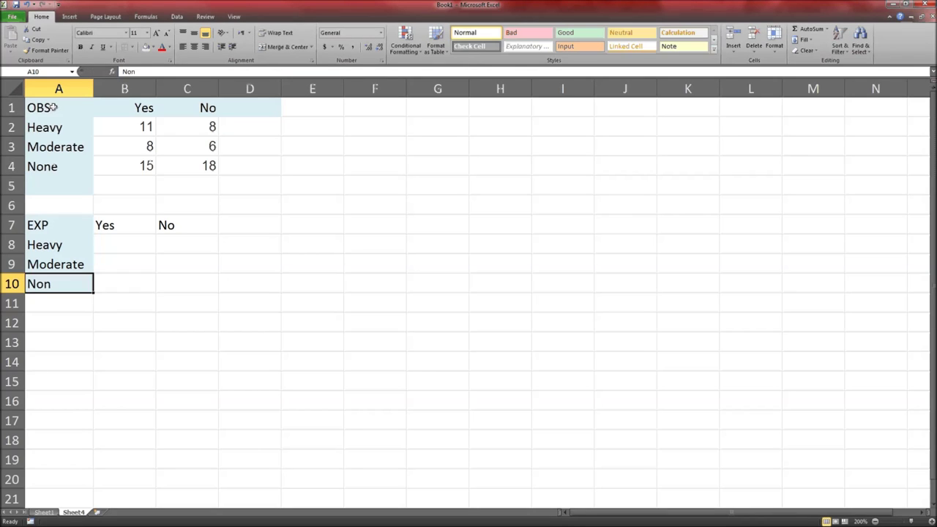
Change the OBS table's last row label in A4 to Non to match the EXP table.
key(Up)
key(Up)
key(Up)
key(Up)
key(Up)
key(Up)
text(Non)
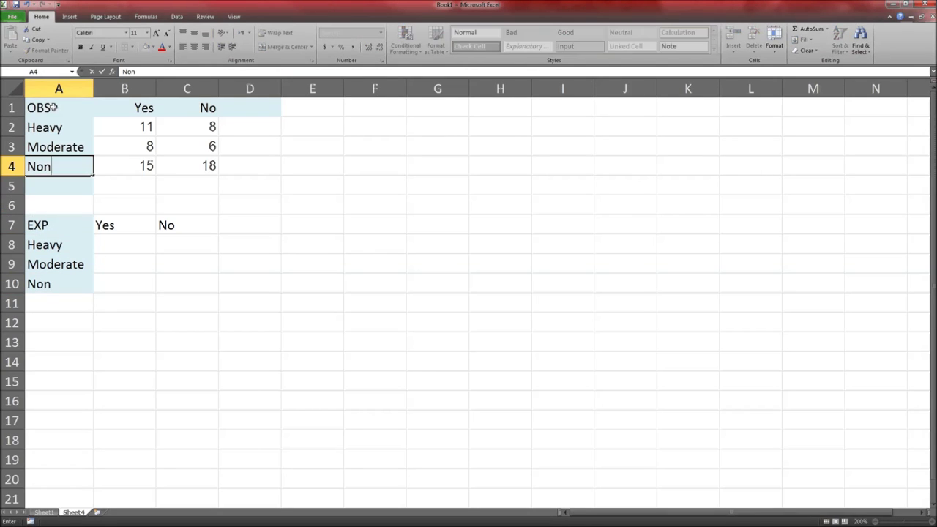
key(Return)
key(Down)
key(Down)
key(Down)
key(Down)
key(Down)
key(Down)
key(Down)
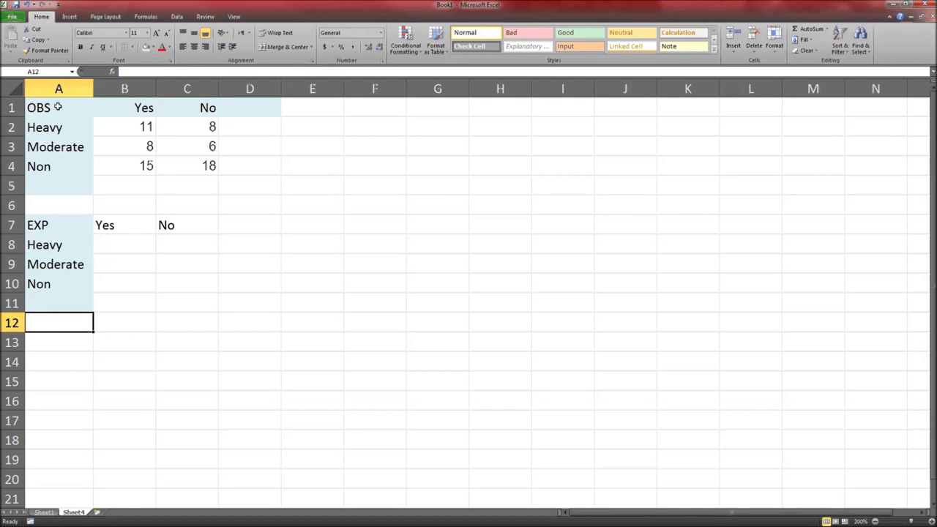
Right-align the Yes and No headers in B7:C7 and give them the light blue fill.
drag(126, 217, 158, 215)
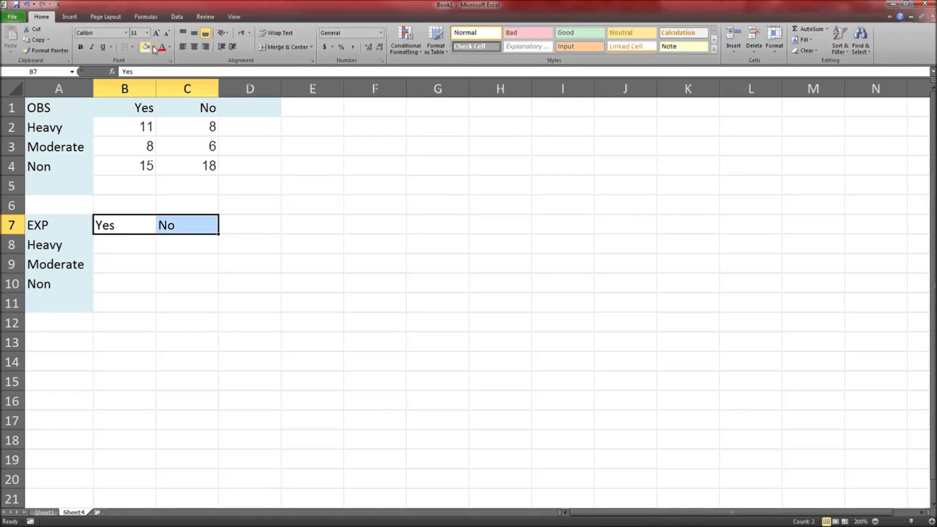
click(206, 46)
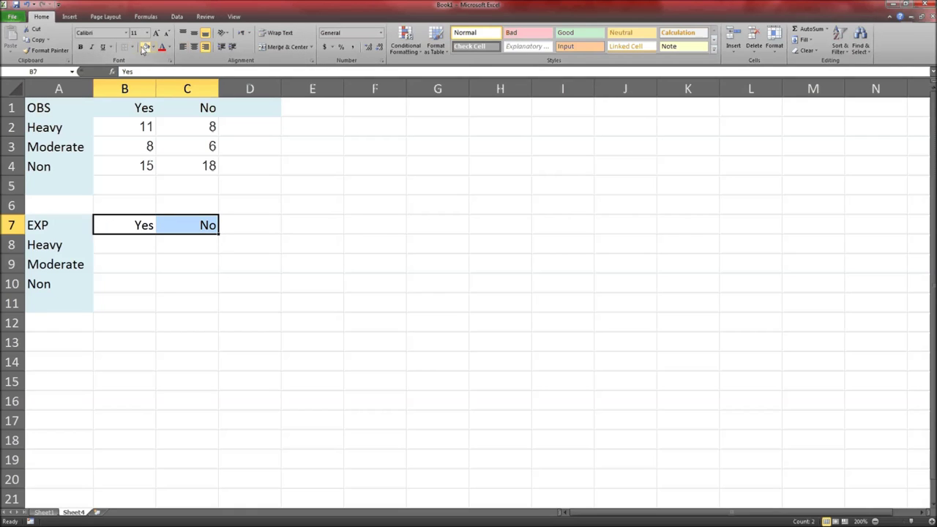
click(130, 244)
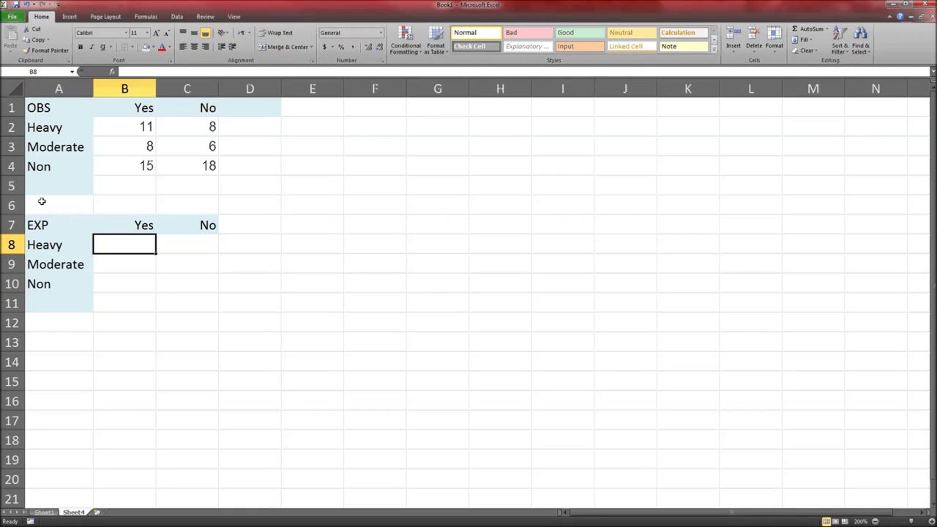
Make the EXP label in A7 and the OBS label in A1 bold.
click(56, 221)
key(ctrl+b)
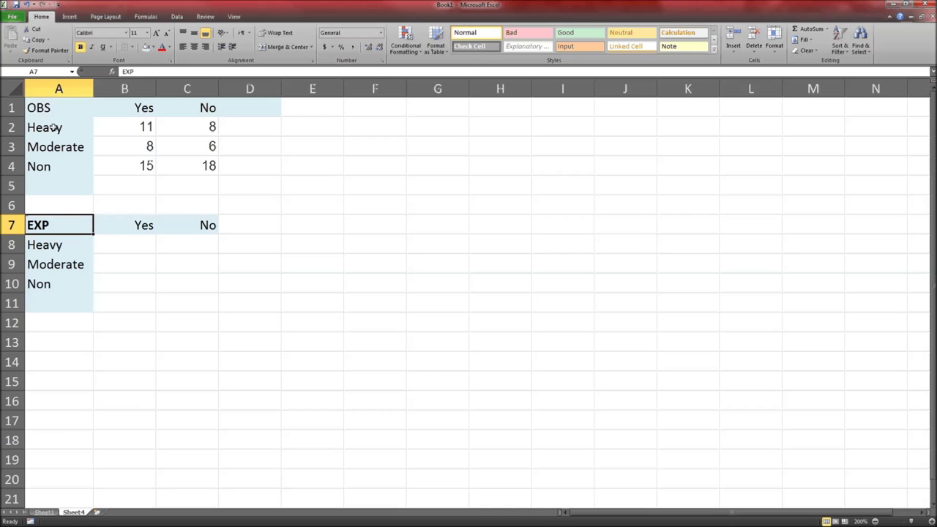
click(61, 108)
key(ctrl+b)
click(132, 250)
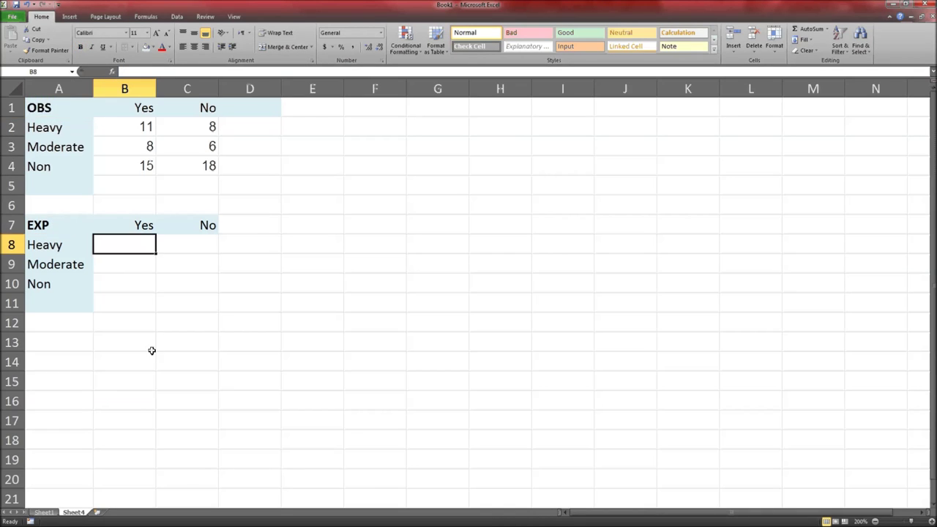
Extend the light blue header fill to D7 and select B8 for the first expected count.
click(253, 237)
click(247, 217)
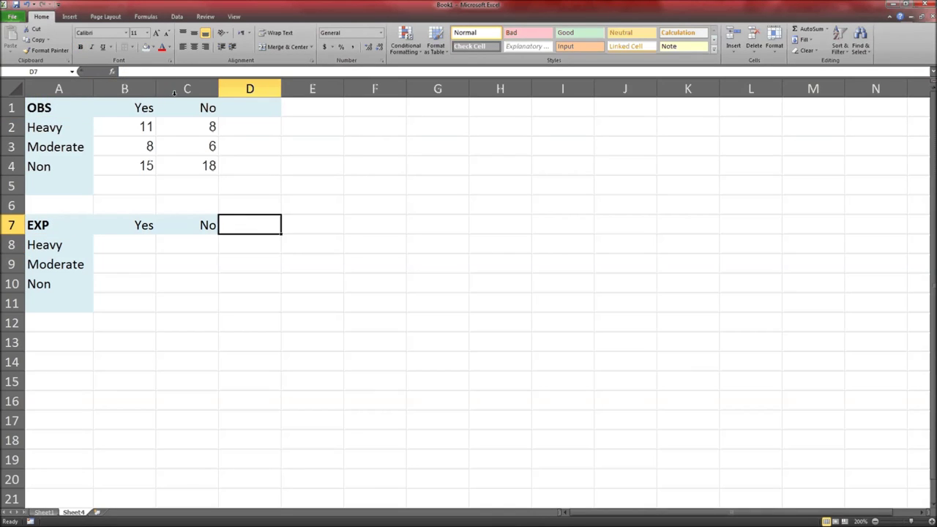
click(129, 243)
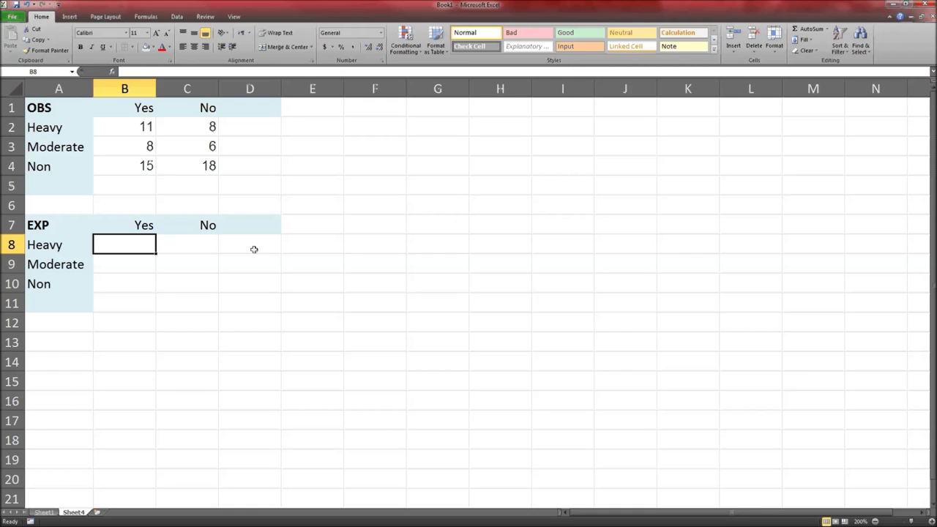
Enter the note "independent" in F3, correcting its spelling.
click(382, 149)
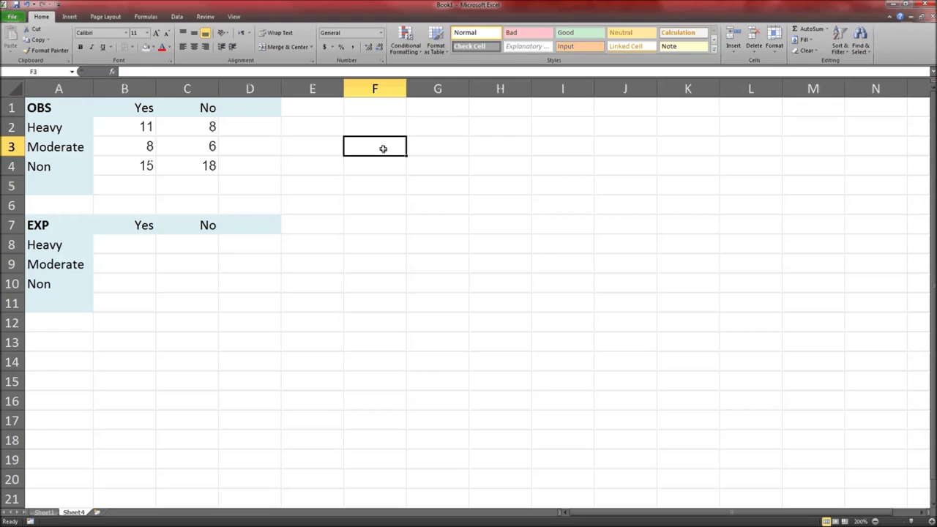
text(inpe)
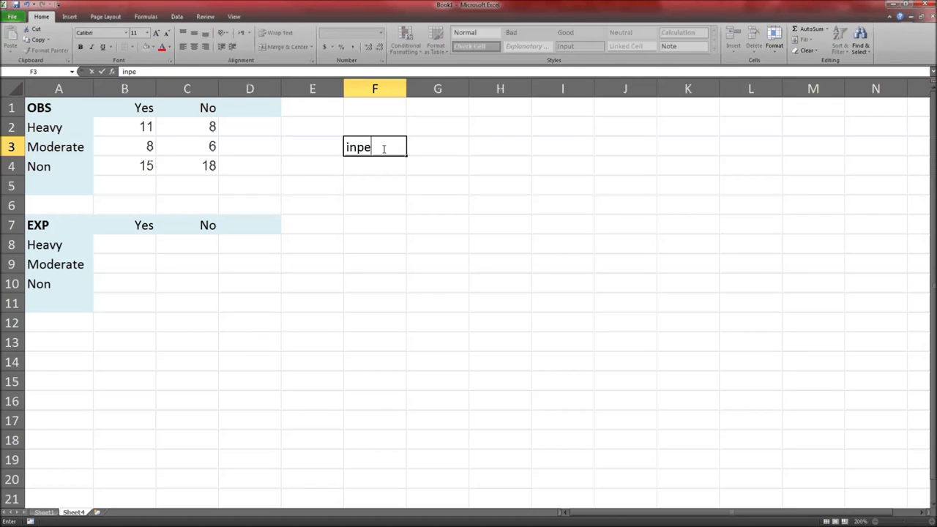
text(dependent)
key(Tab)
key(Tab)
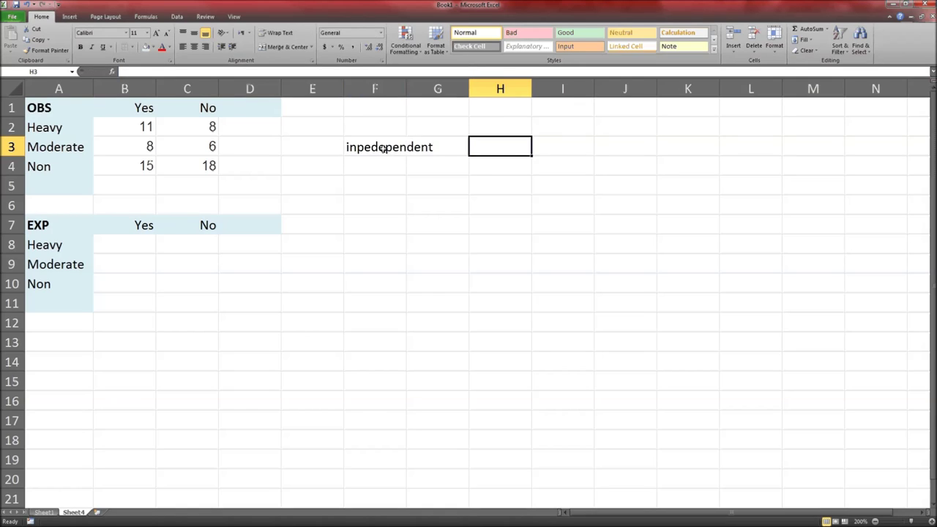
double_click(382, 149)
key(BackSpace)
key(BackSpace)
key(Return)
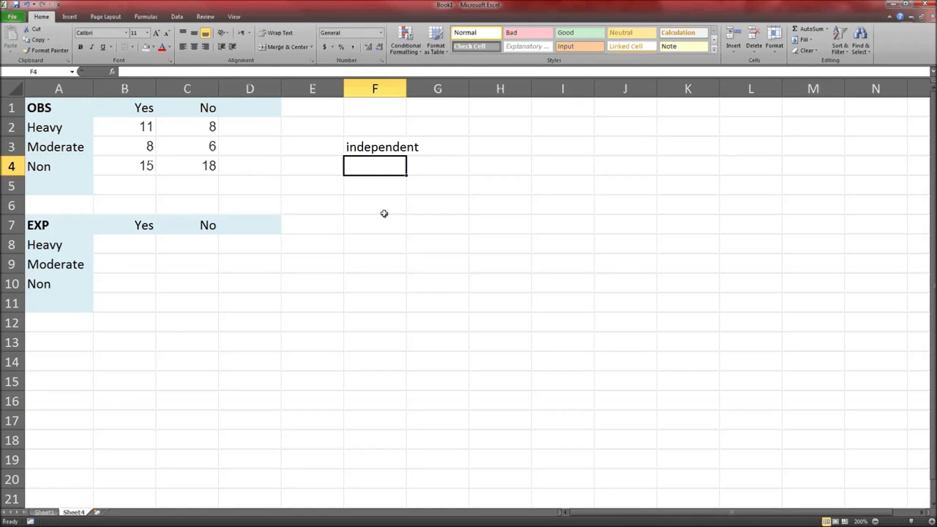
Enter the independence rule "P[A int B] = P[A] P[B]" in H3, beside the independent note.
key(Right)
key(Right)
key(Up)
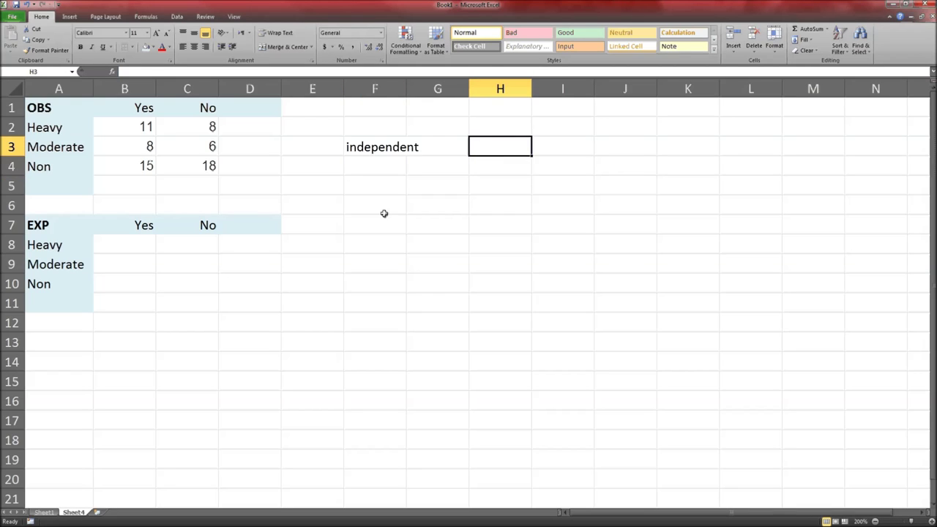
text(P)
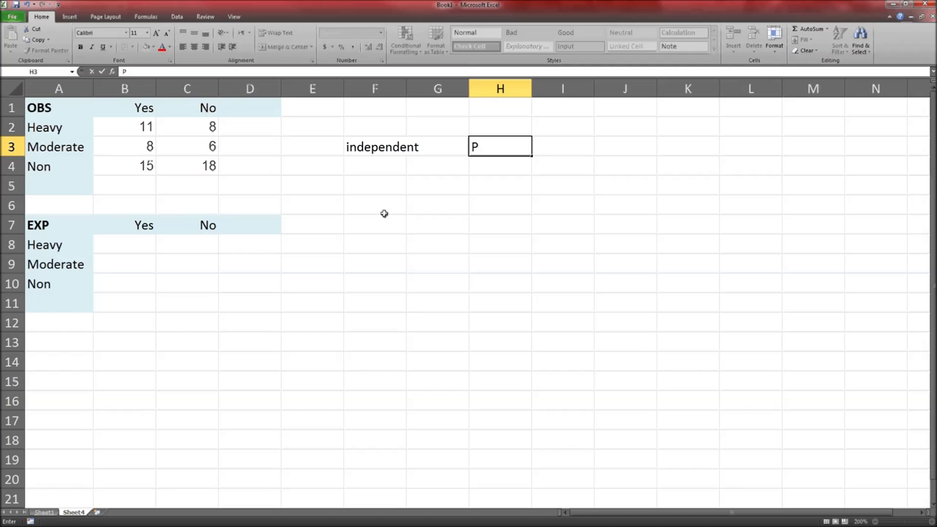
text([A int B])
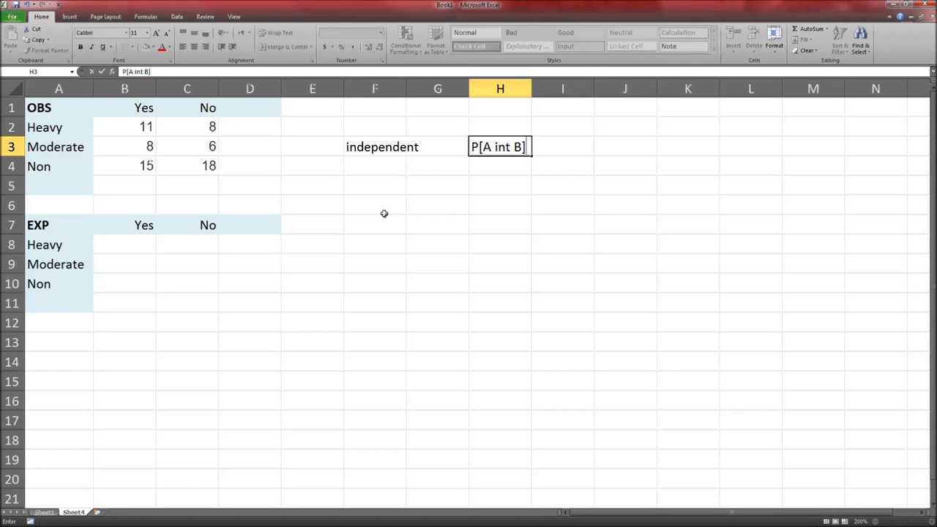
text( = )
text(P[A])
text( P[)
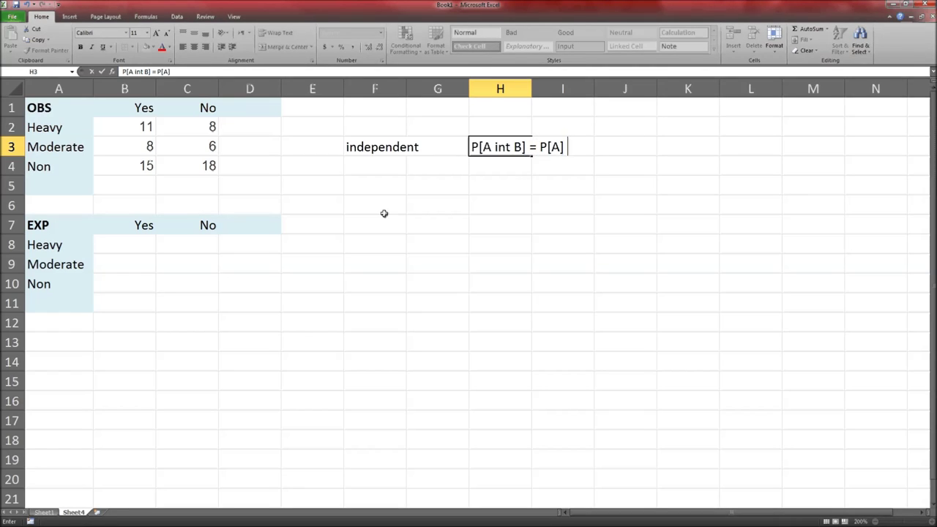
text(B])
key(Return)
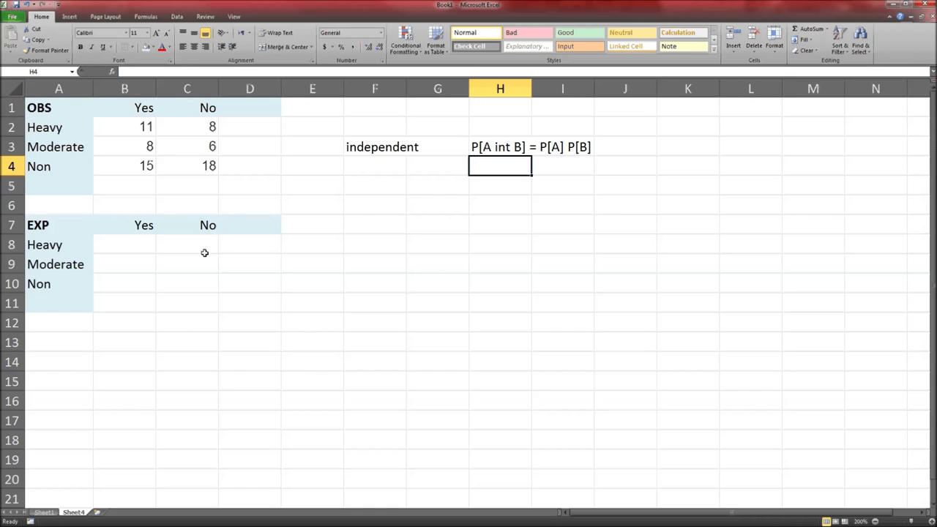
Calculate the Heavy/Yes expected count in B8 with =19/66*34/66*66.
click(138, 246)
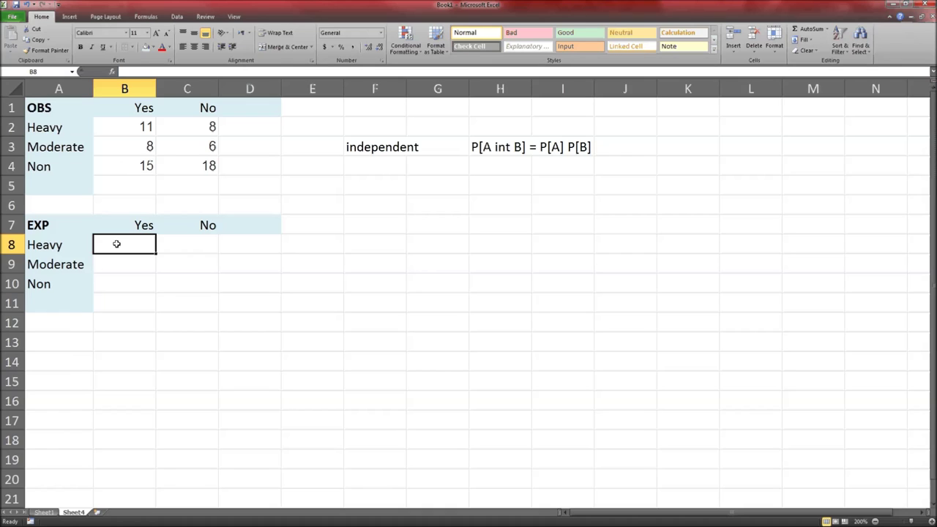
key(BackSpace)
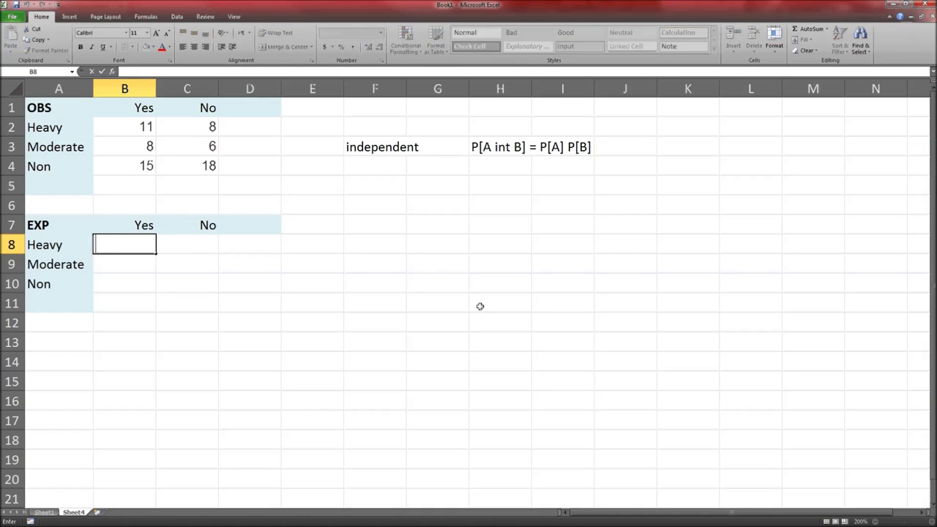
text(=)
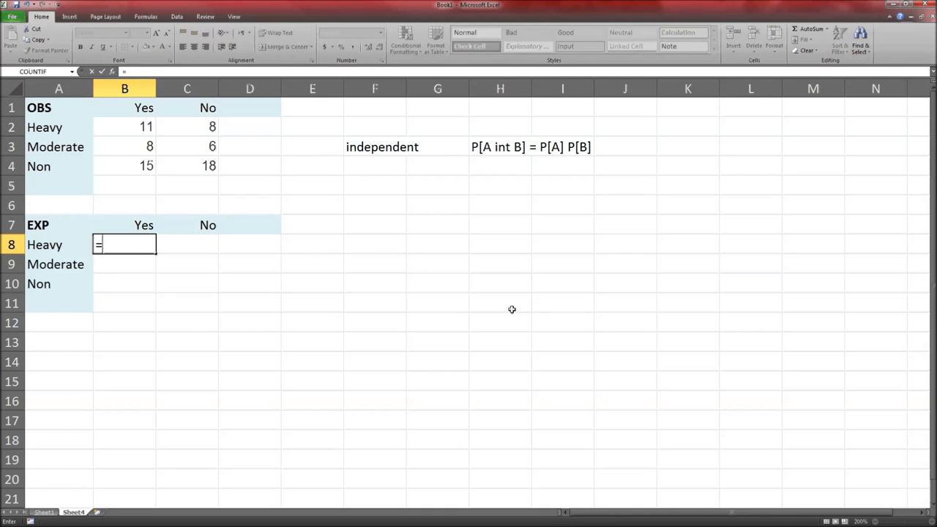
text(9/66*)
text(34/66)
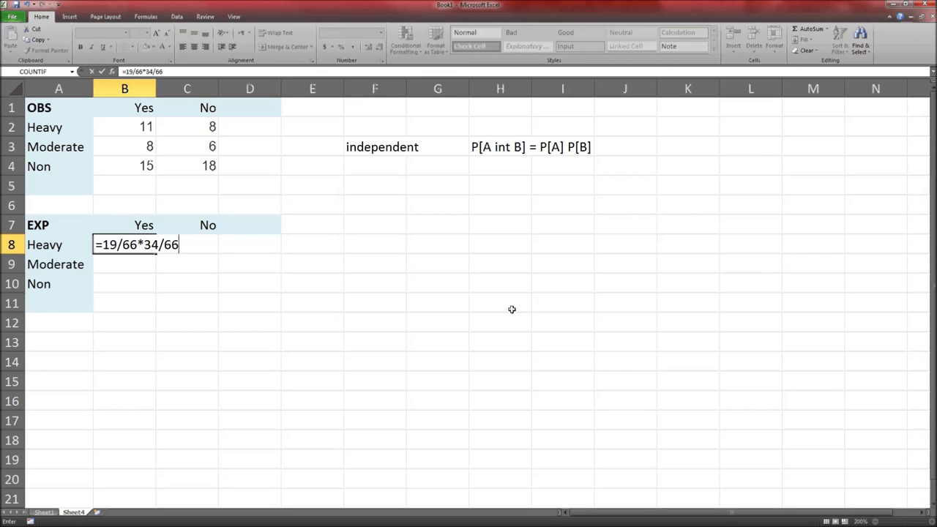
text(*66)
key(Return)
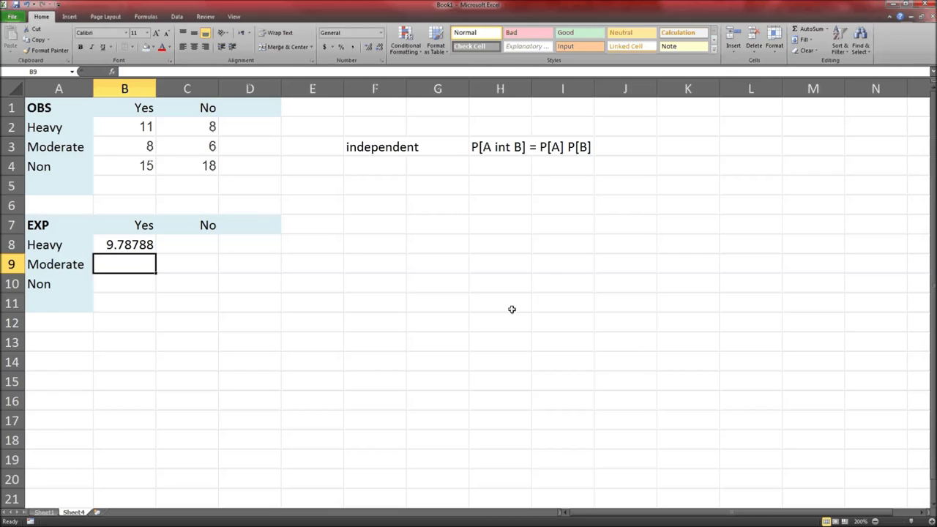
key(Up)
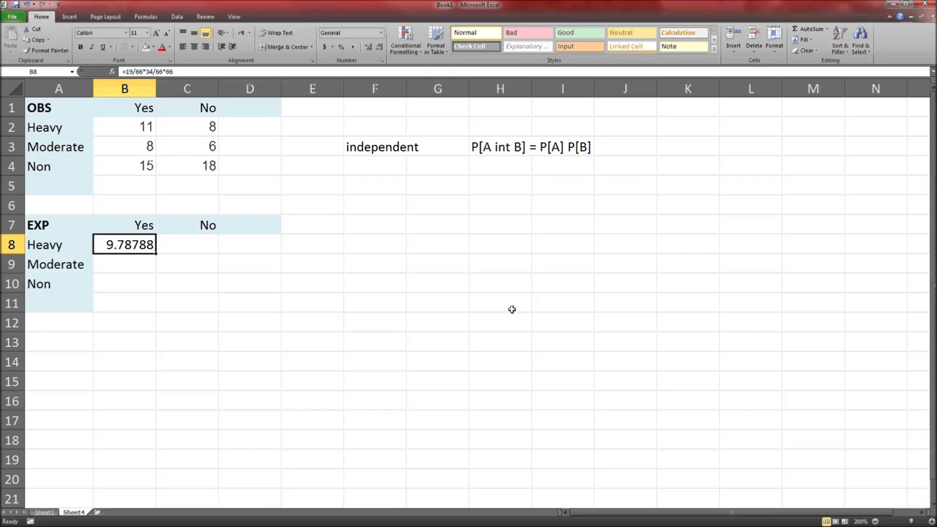
Calculate the remaining Yes expected counts with =14/66*34/66*66 in B9 and =33/66*34/66*66 in B10.
key(Down)
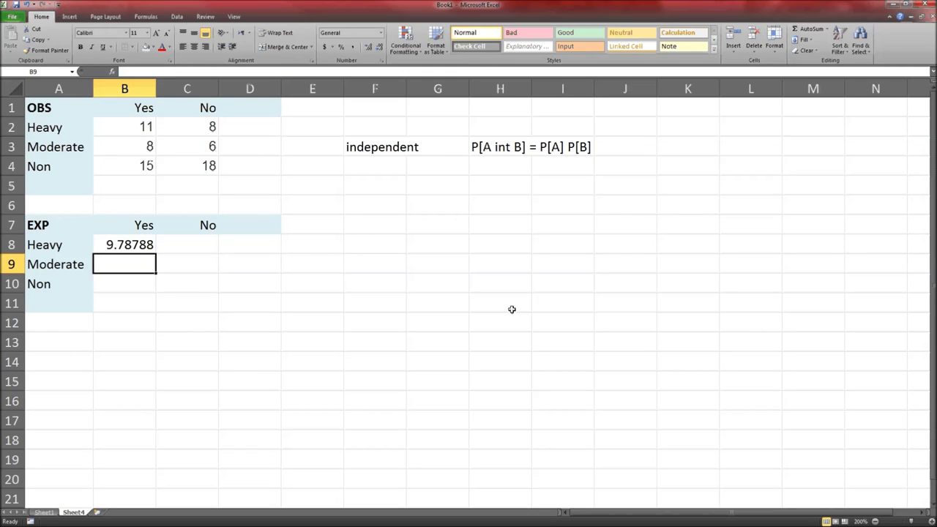
text(=)
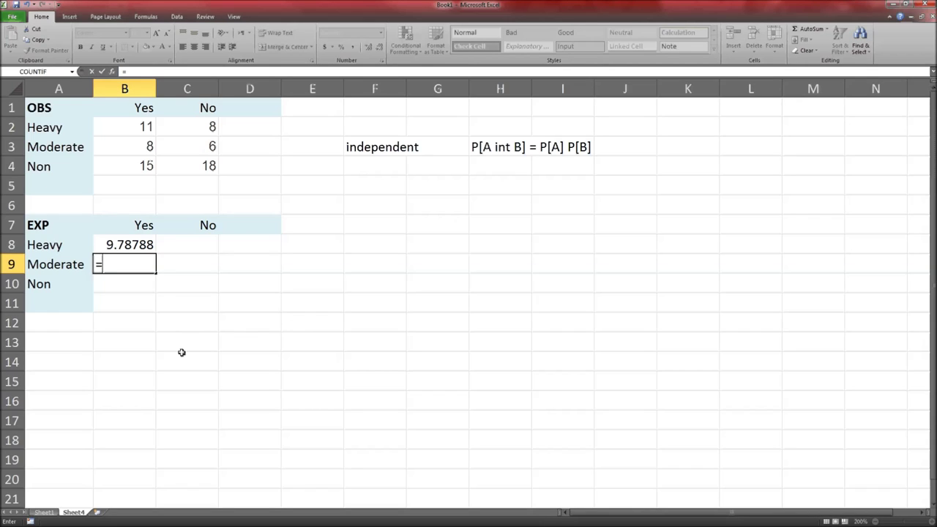
text(14/66*)
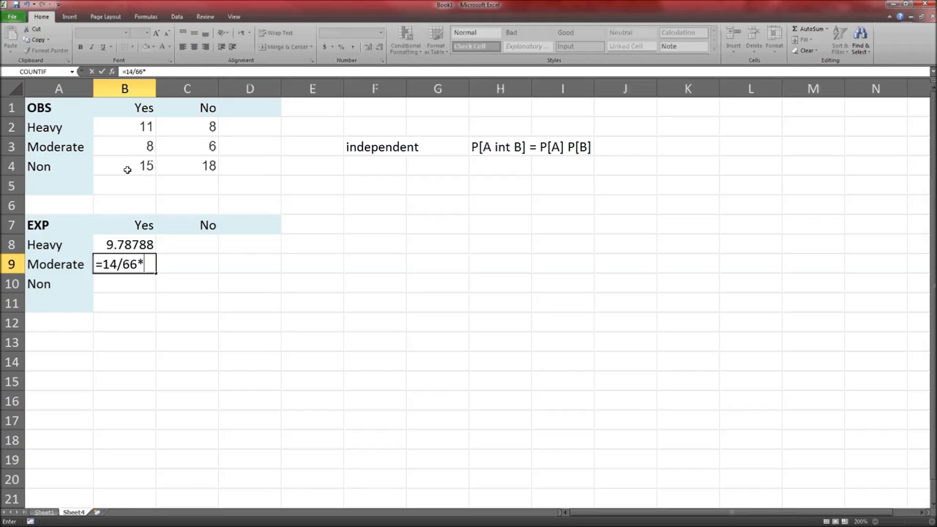
text(34/66*66)
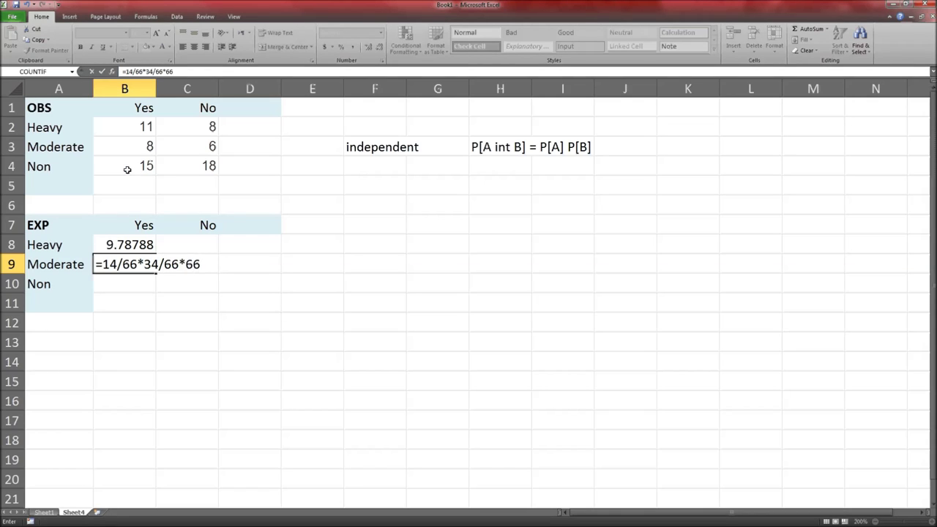
key(Return)
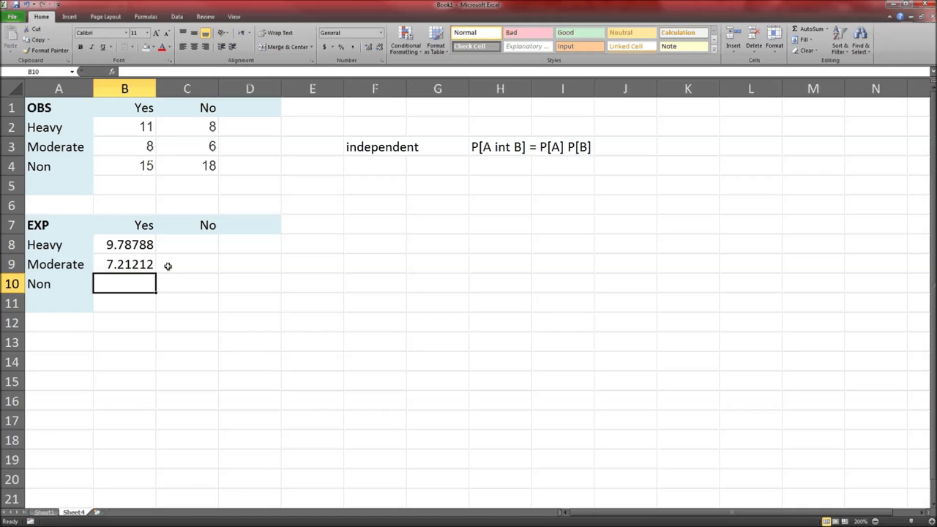
text(=)
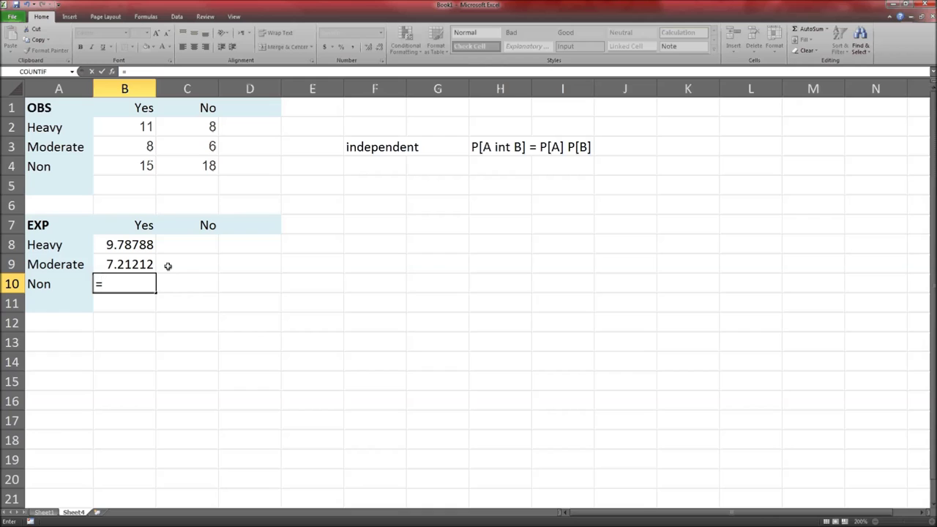
text(33/66*34/66*66)
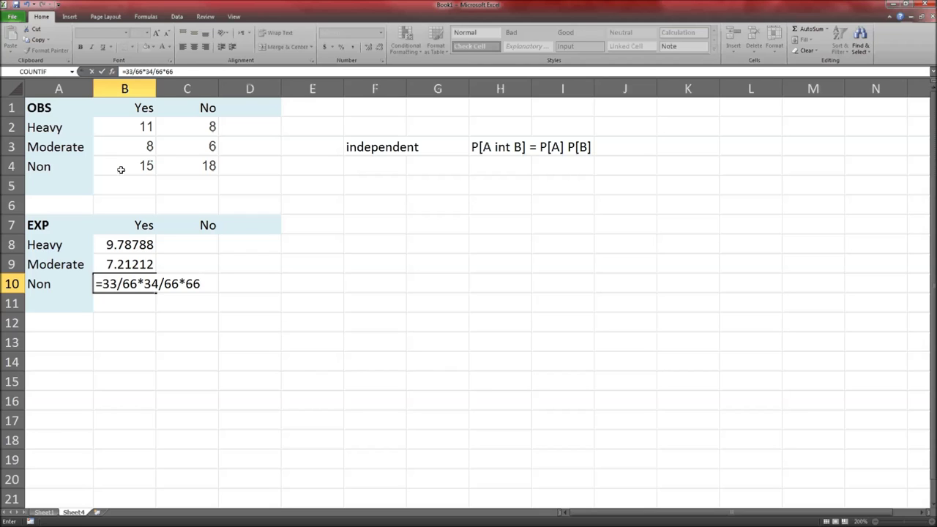
key(Return)
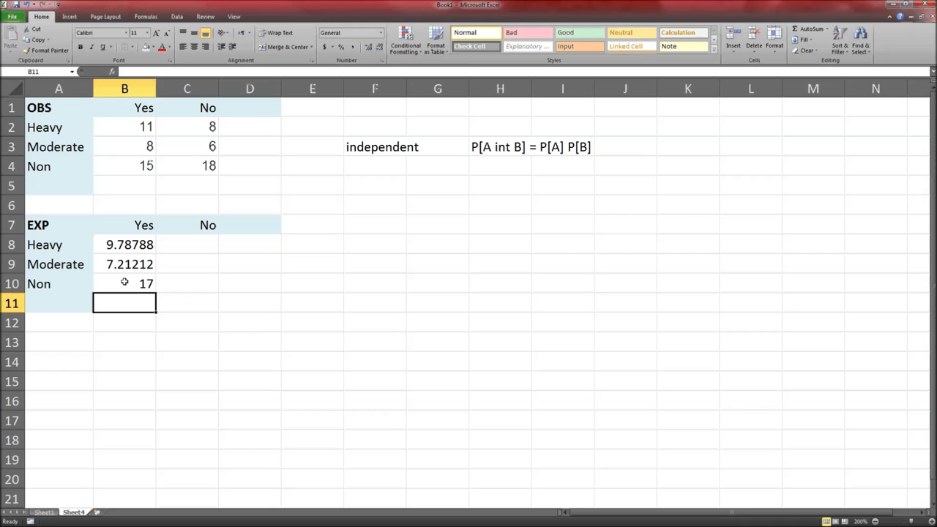
Calculate the Heavy/No expected count in C8 with =19/66*32/66*66.
click(199, 246)
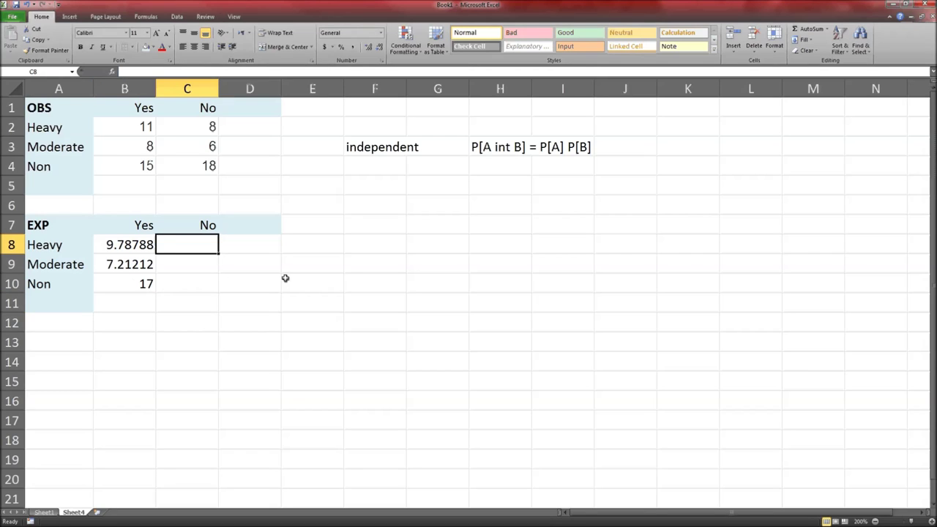
text(=19/66)
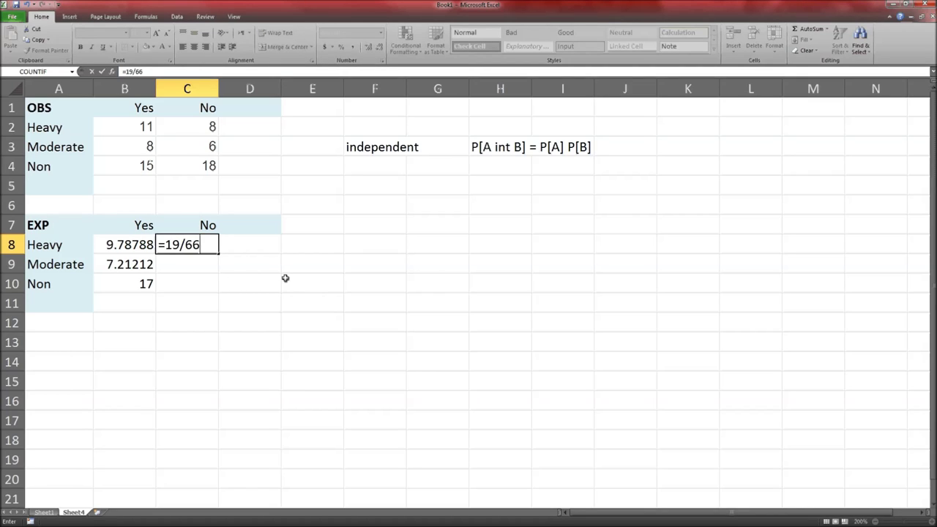
text(*32/66)
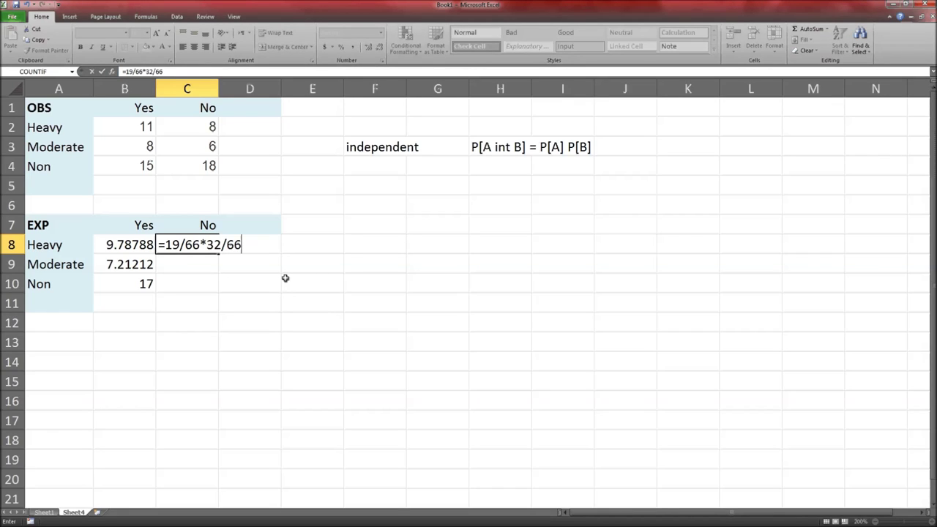
text(*66)
key(Return)
Calculate the Moderate/No expected count in C9 with =14/66*32/66*66.
text(=)
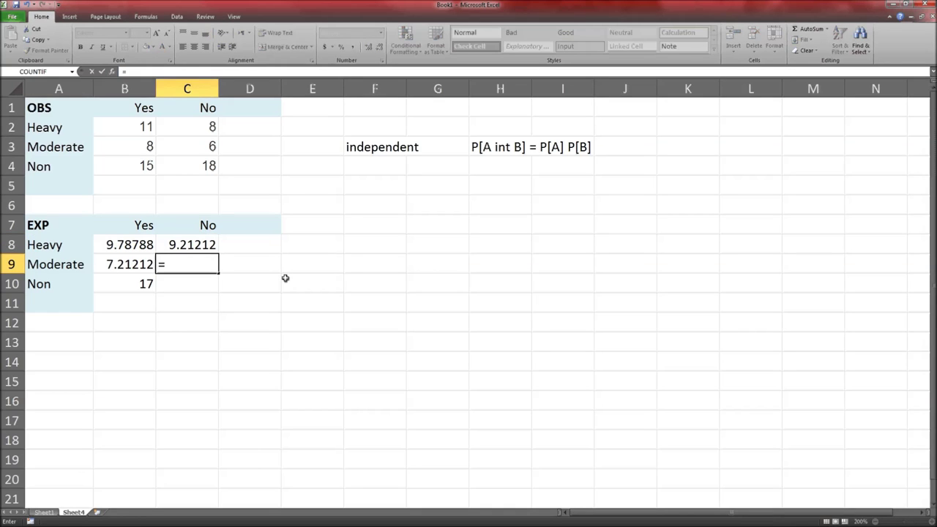
text(14/66*)
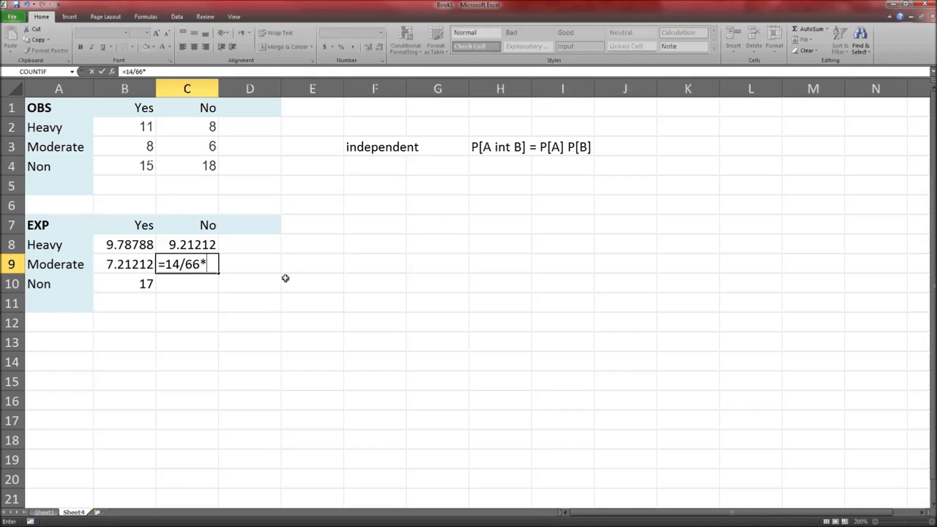
text(32/66*)
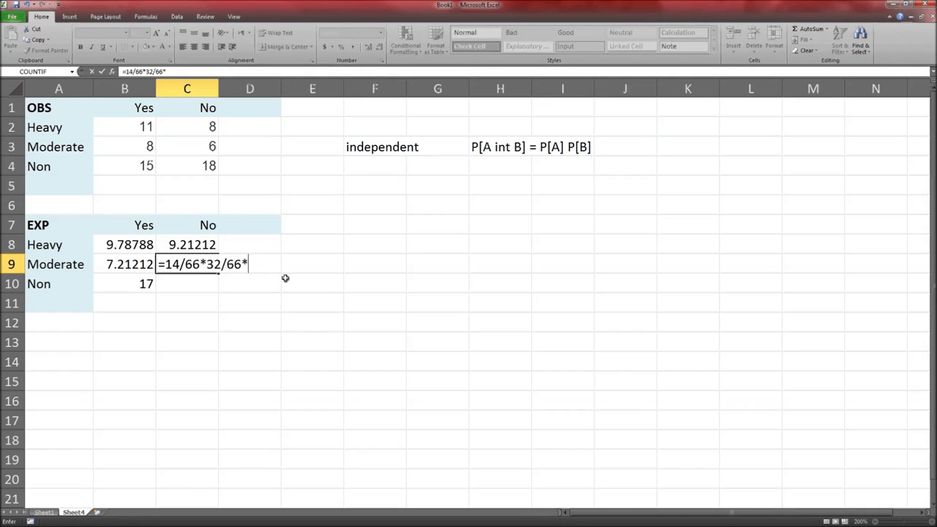
text(66)
key(Return)
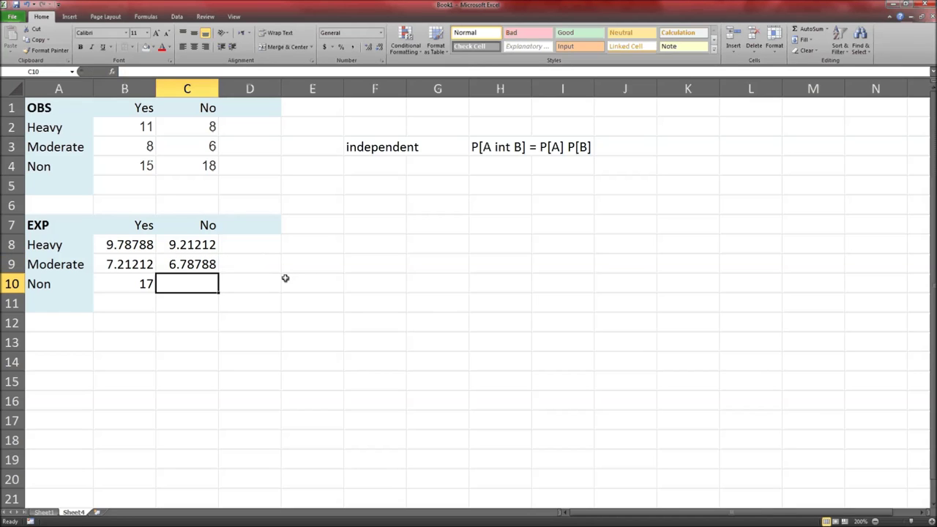
Calculate the Non/No expected count in C10 with =33/66*32/66*66.
text(=)
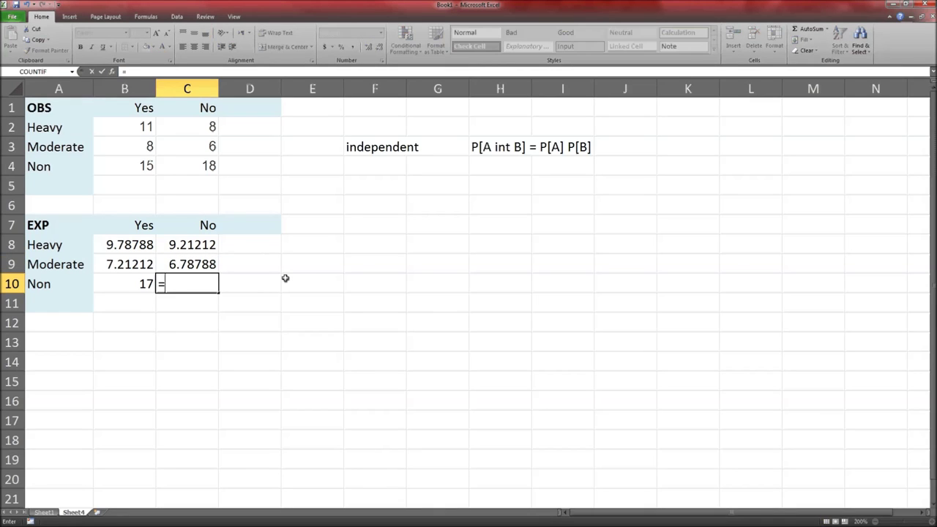
text(33/66)
text(*)
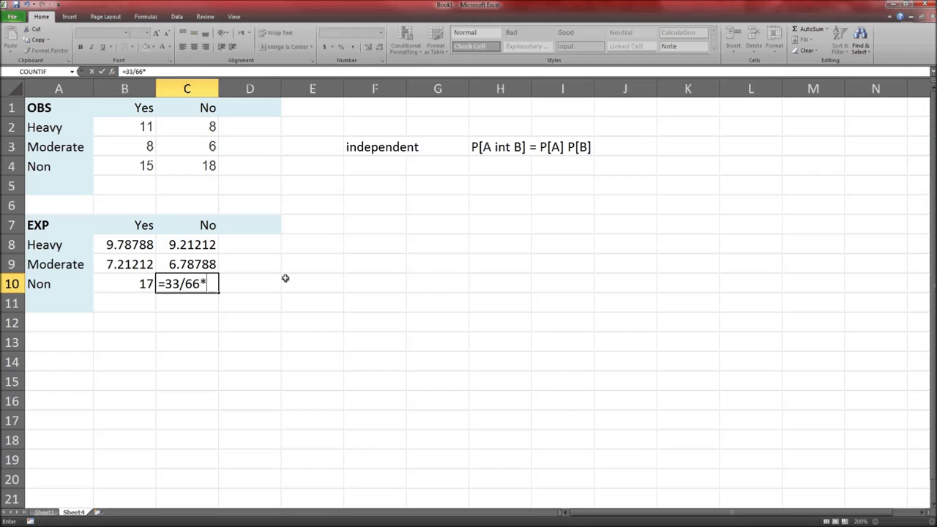
text(32/66*66)
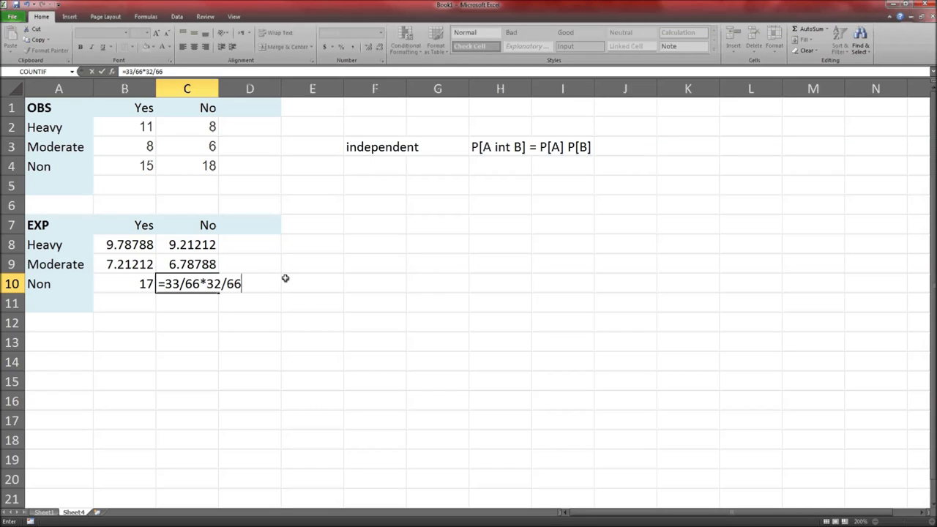
key(Return)
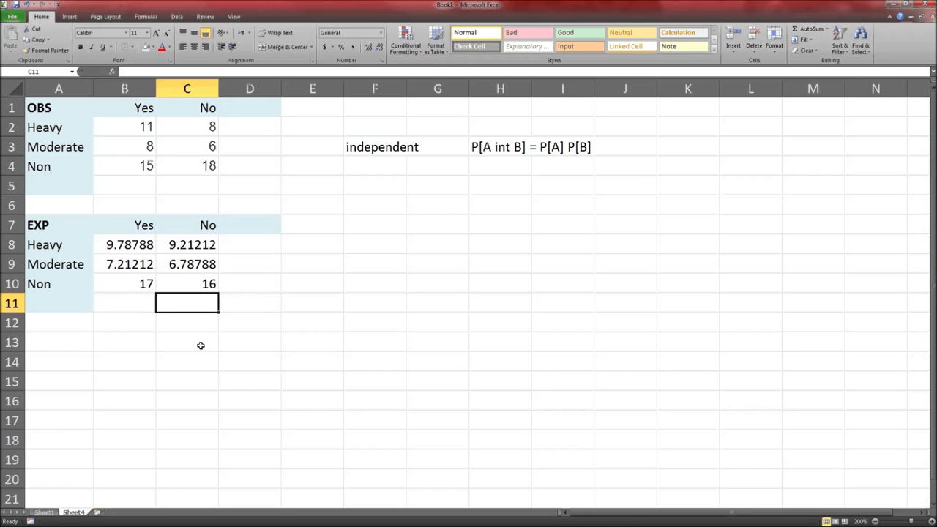
Calculate the Heavy/Yes chi-square contribution in B13 with =(B2-B8)^2/B8.
click(46, 339)
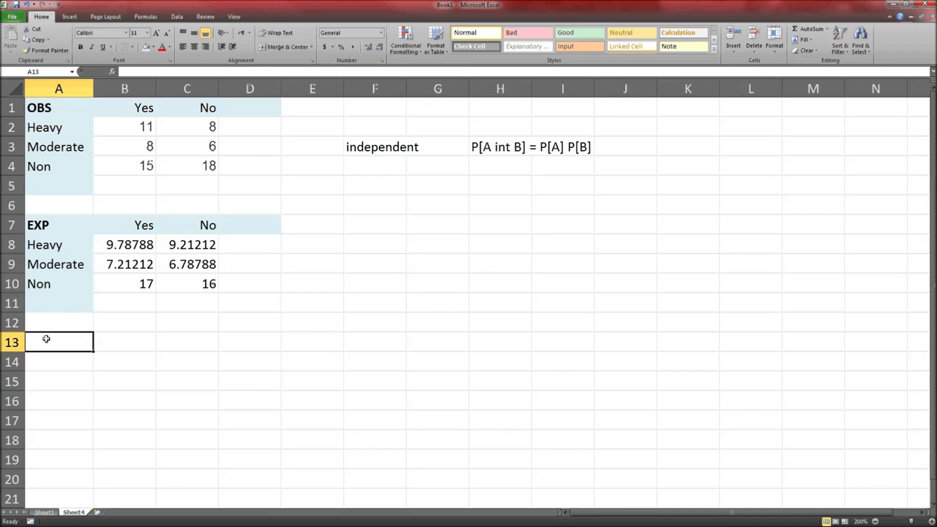
text(=)
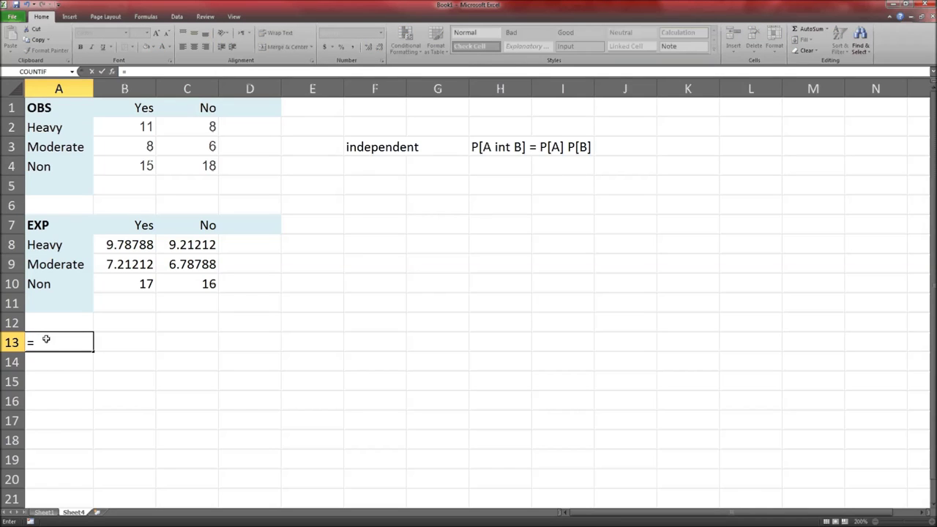
key(Escape)
key(Right)
text(=)
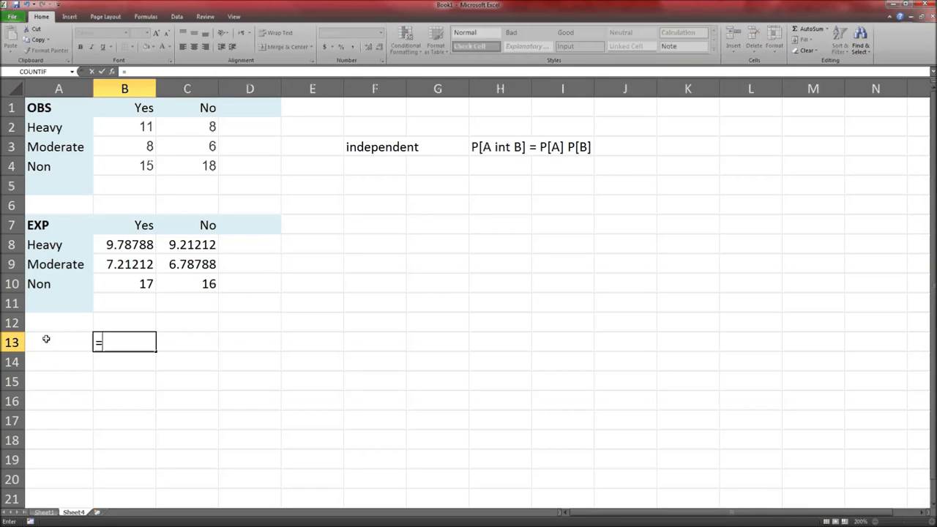
text(()
click(133, 126)
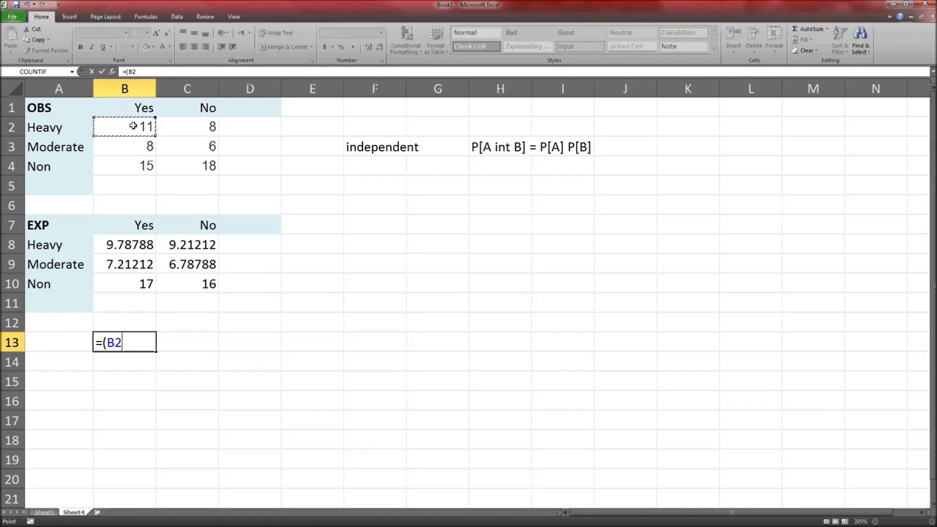
text(-)
click(128, 246)
text()^2/)
click(129, 245)
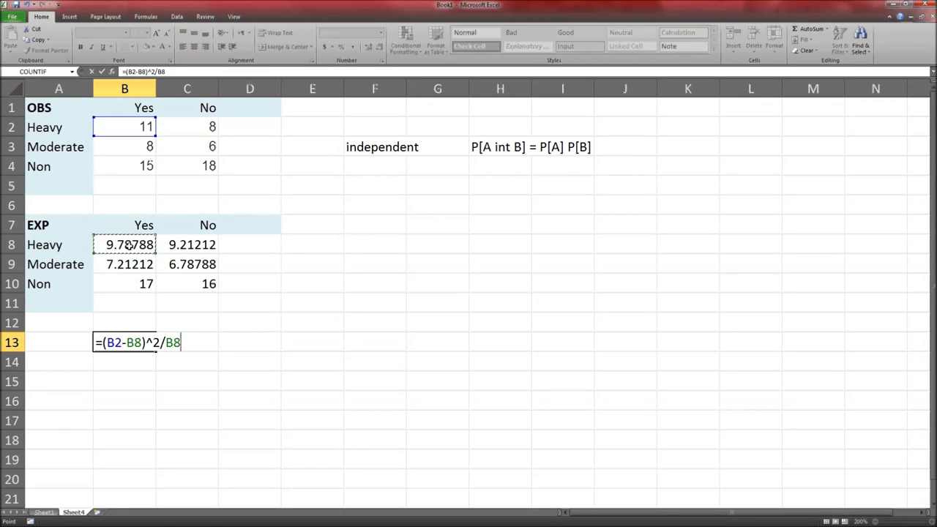
key(Return)
Copy the B13 contribution formula across the range B13:C15.
key(Up)
key(Right)
key(ctrl+c)
key(shift+Right)
key(shift+Down)
key(shift+Down)
key(Return)
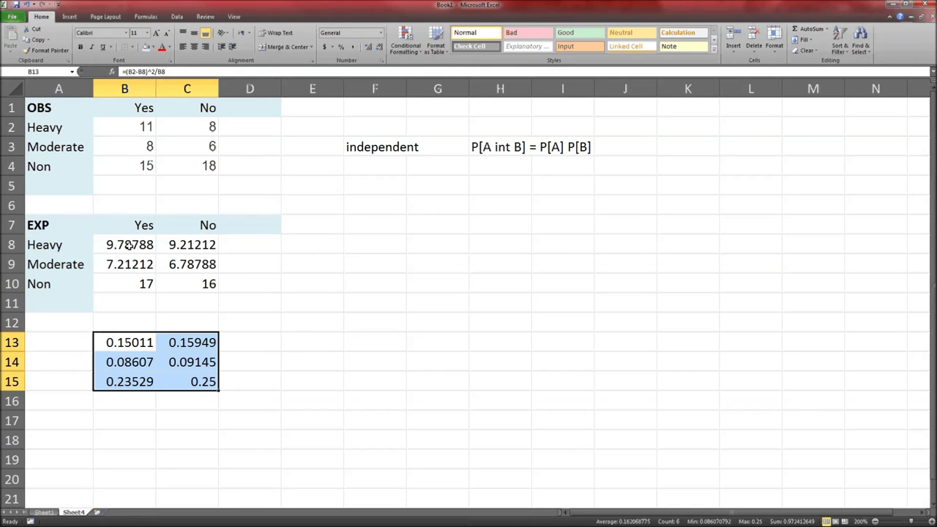
Label B17 "TS:", sum the contributions B13:C15 in C17, and compare the total with the Chi-Sq value in the browser assignment.
key(Down)
key(Down)
key(Down)
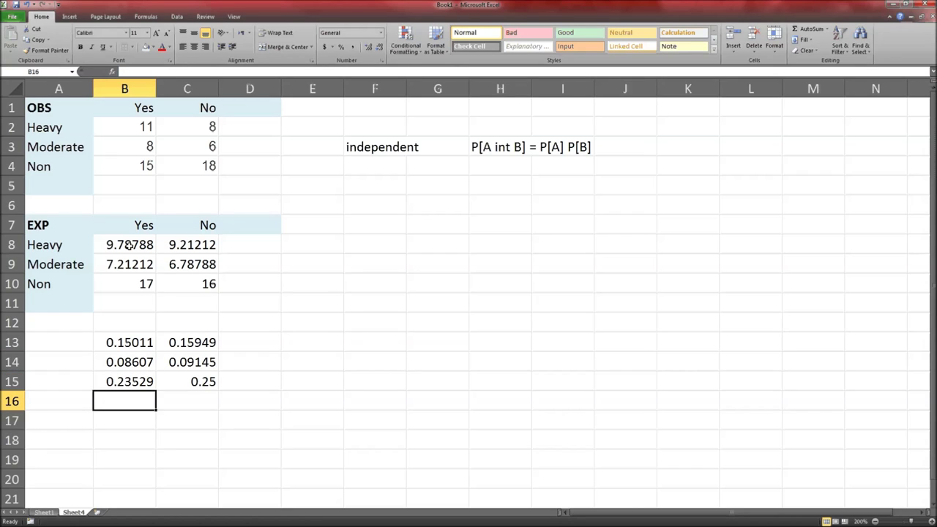
key(Down)
text(TS:)
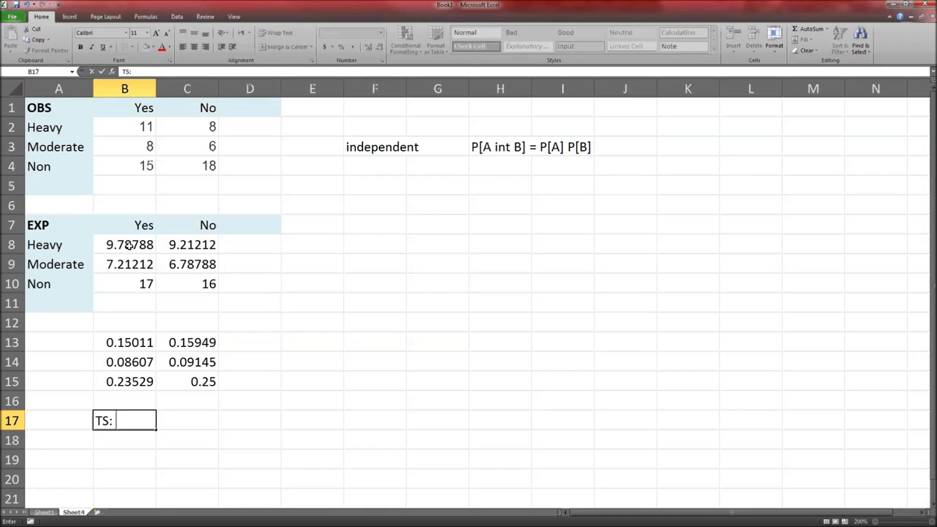
key(Tab)
text(=)
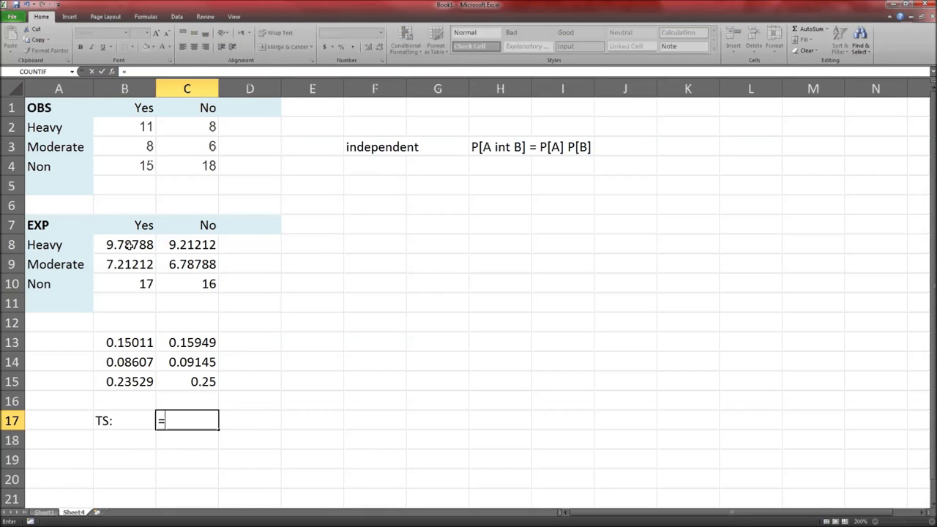
text(SUM()
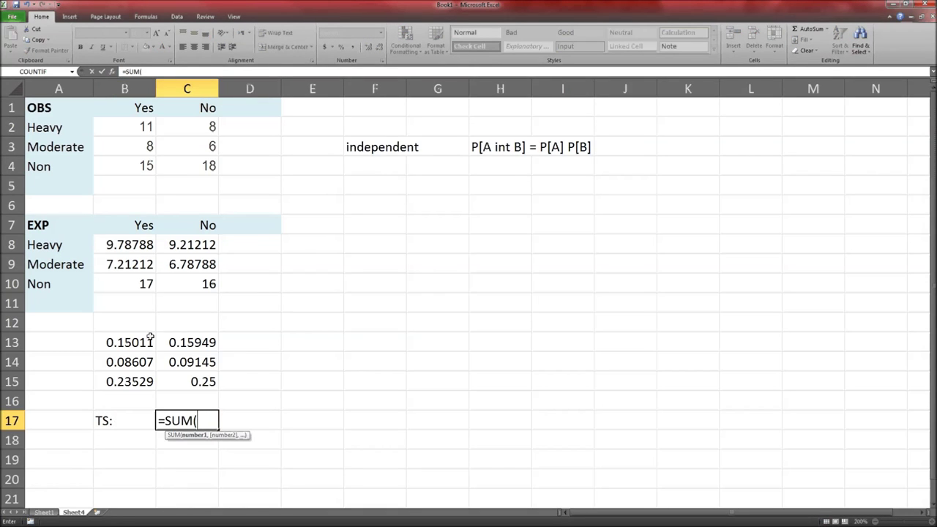
drag(147, 336, 172, 374)
text())
key(Return)
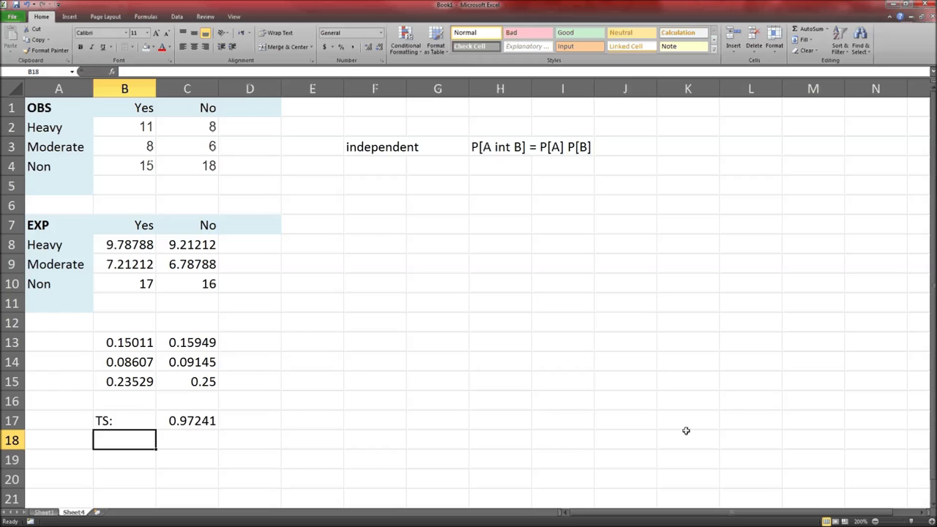
key(alt+Tab)
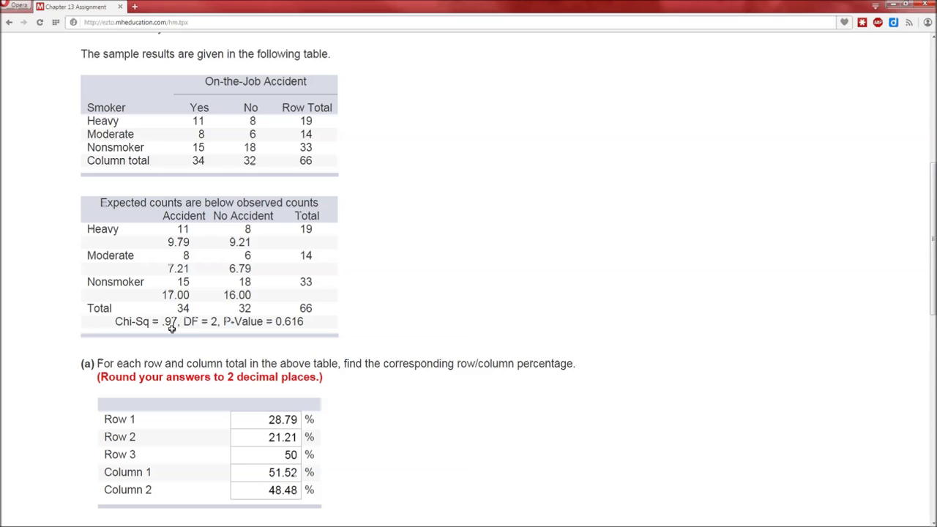
key(alt+Tab)
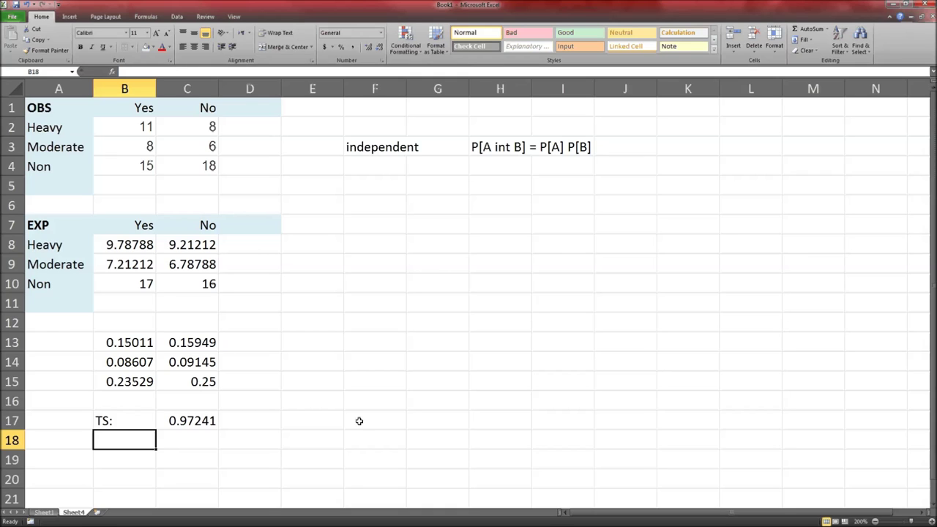
Label E17 "p-value:", calculate =CHISQ.DIST.RT(C17,2) in F17, and compare it with the P-Value in the browser assignment.
click(329, 425)
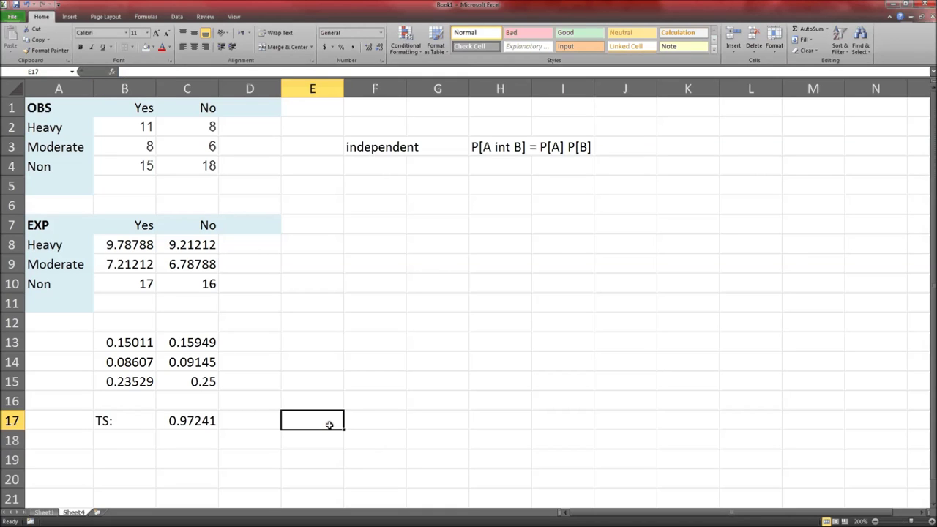
text(p-value:)
key(Tab)
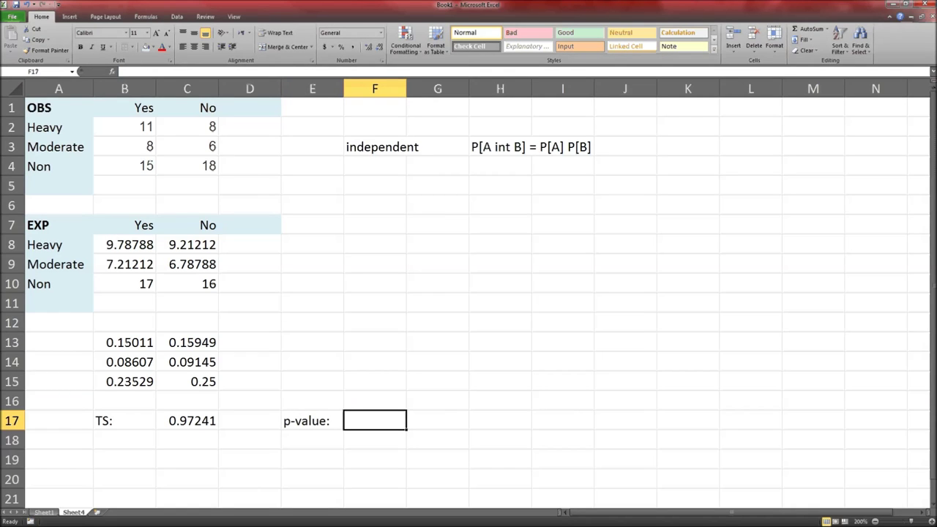
text(=CHI)
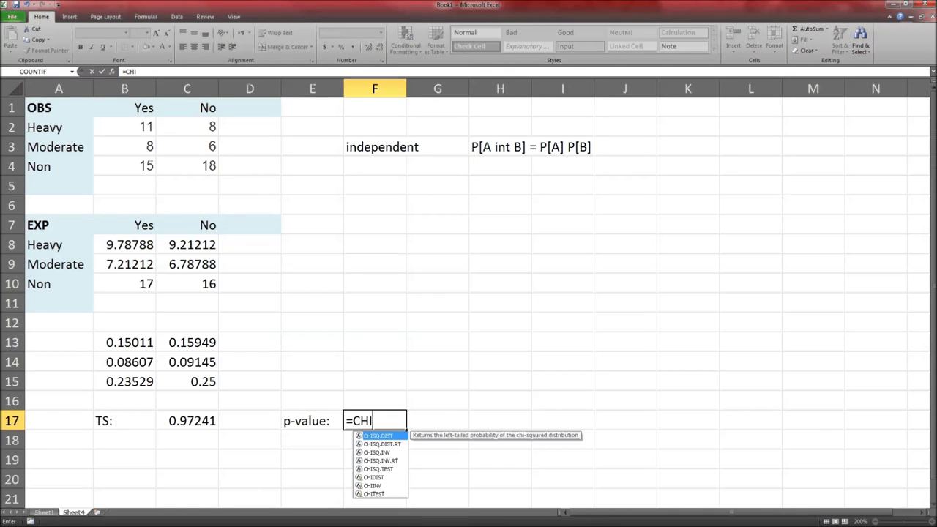
text(SQ.)
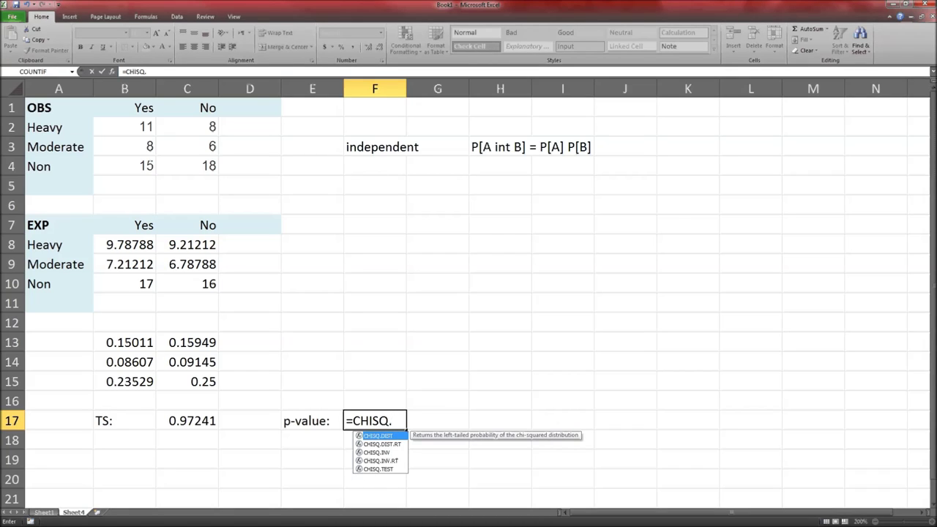
text(DIS)
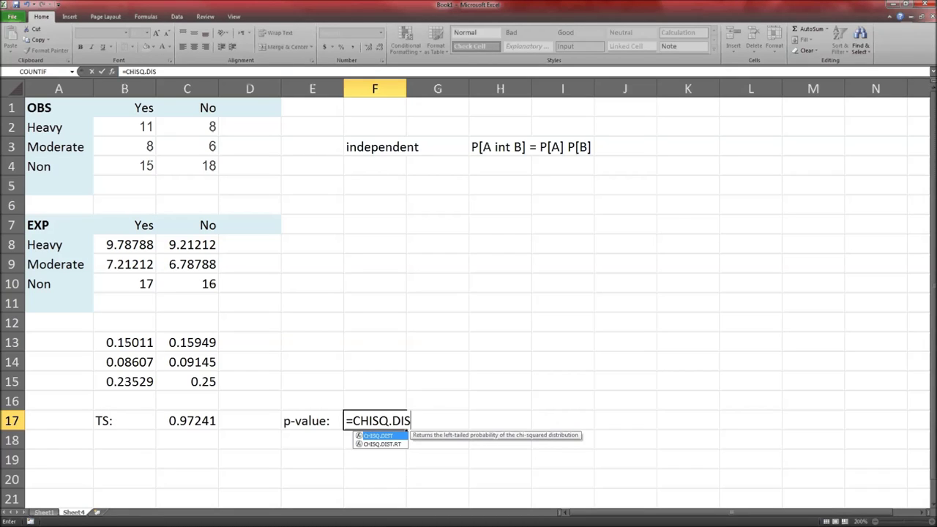
text(T.R)
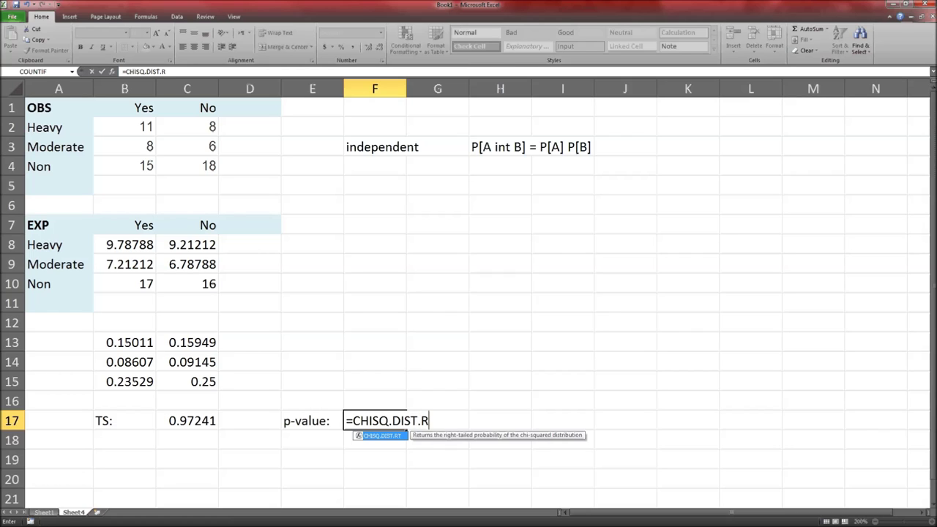
text(T()
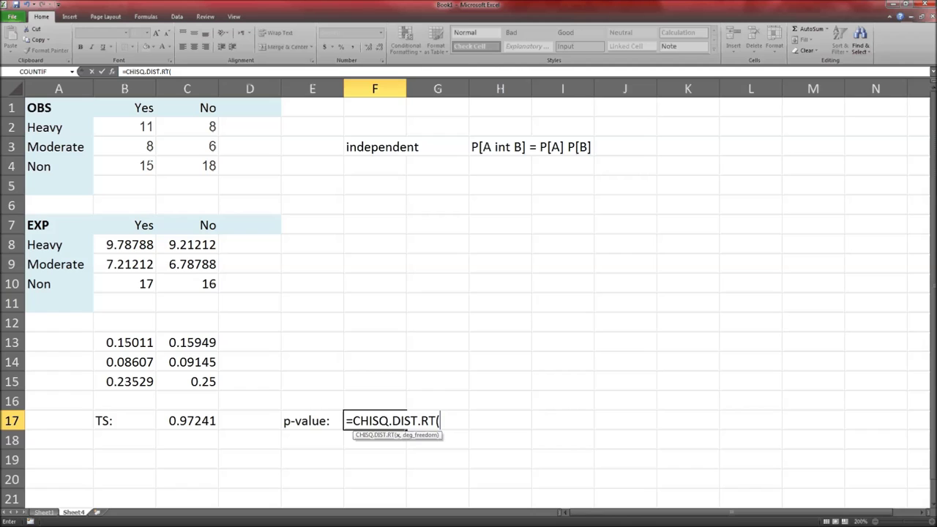
click(191, 420)
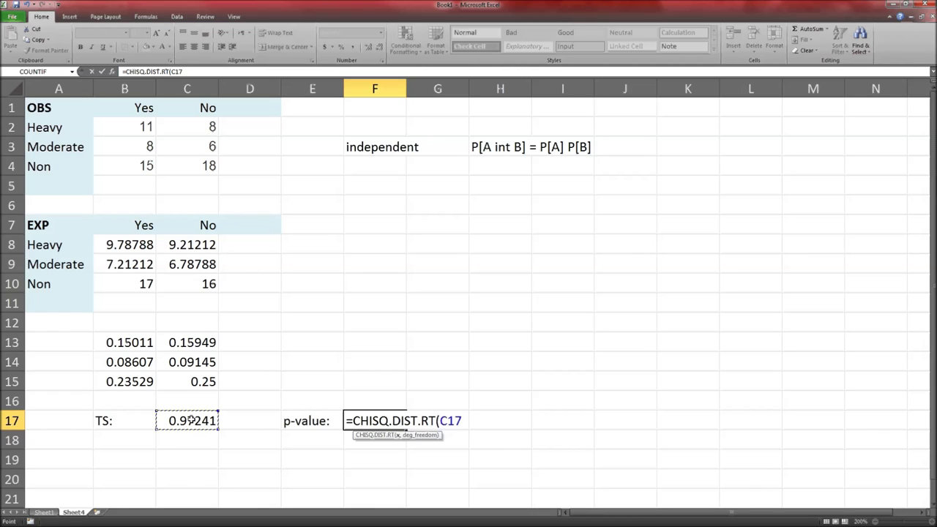
text(,2))
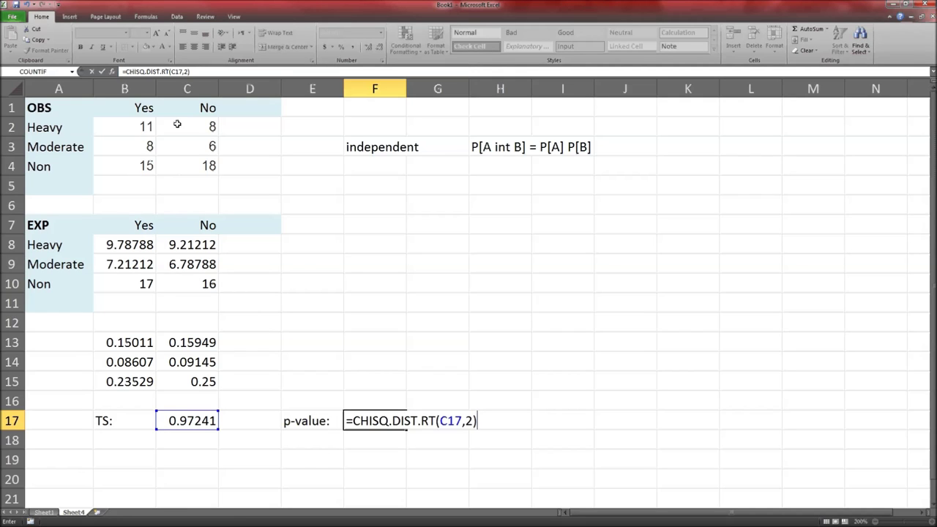
key(Return)
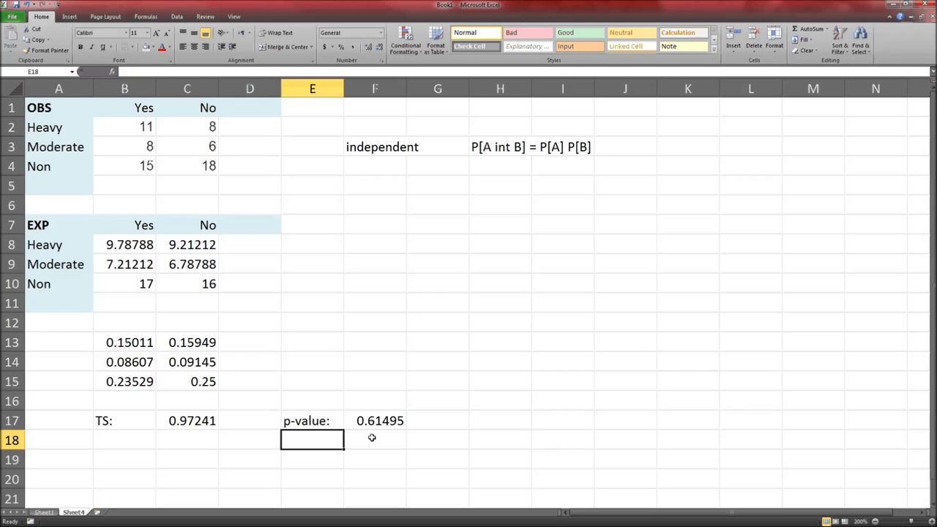
key(alt+Tab)
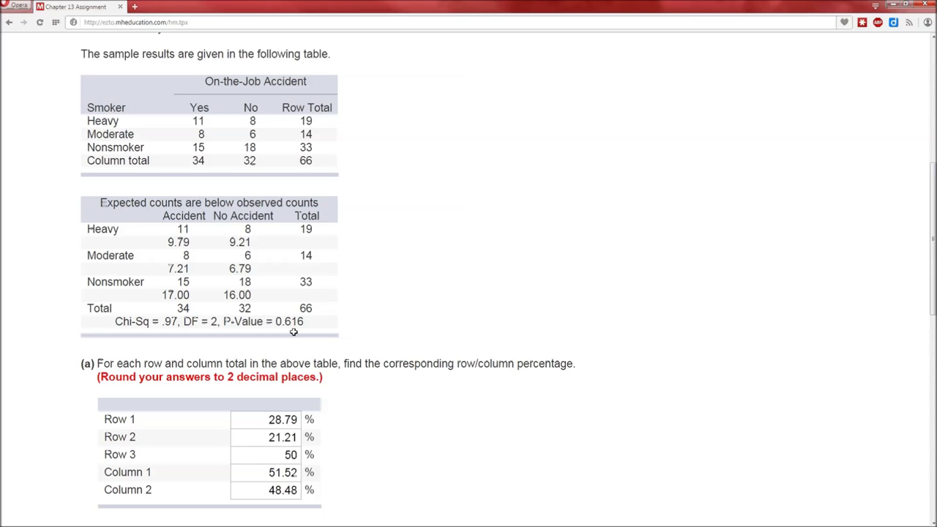
key(alt+Tab)
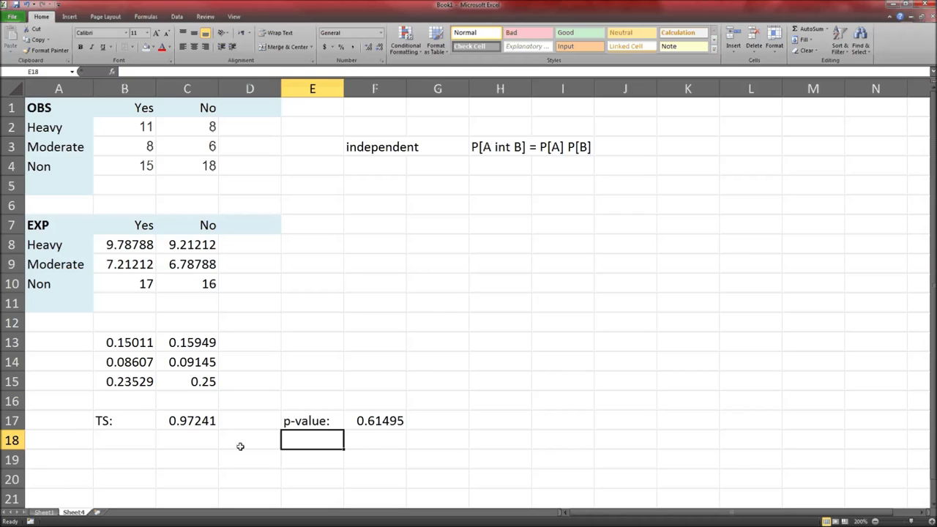
Label E18 "CV:" and calculate the critical value in F18 with =CHISQ.INV.RT(0.05,2).
text(CV:)
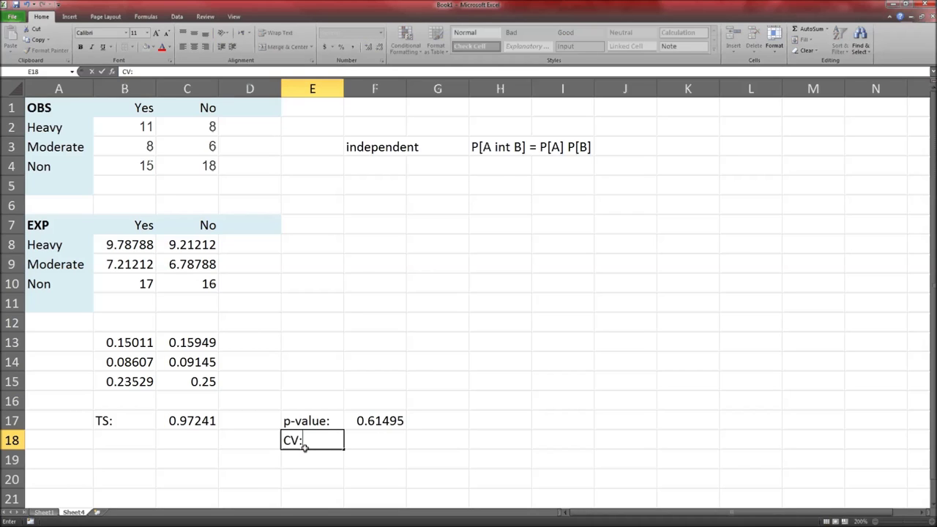
key(Tab)
text(=CHISQ)
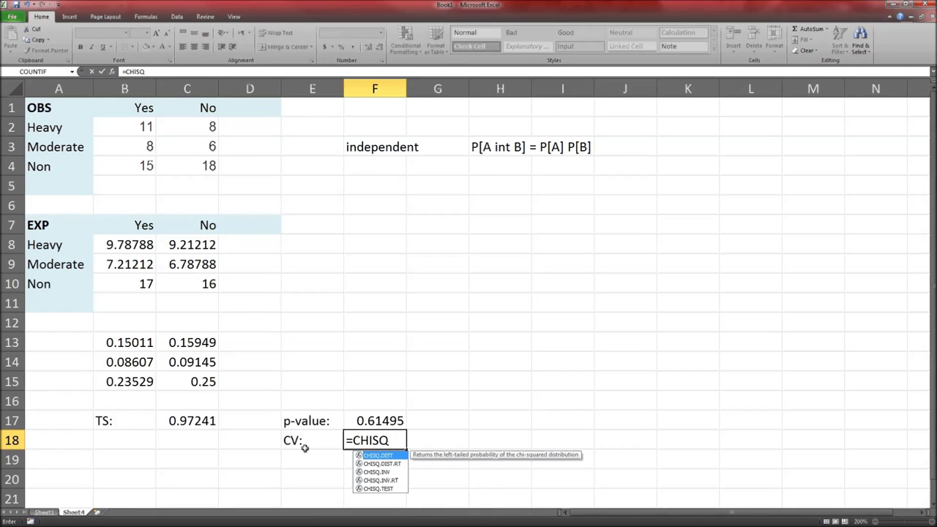
text(.INV.RT)
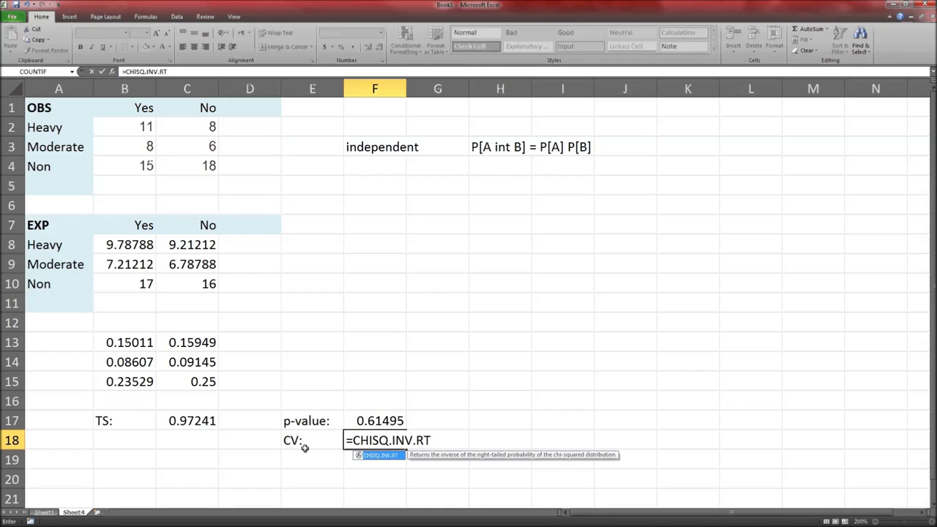
text((0.05,2))
click(304, 449)
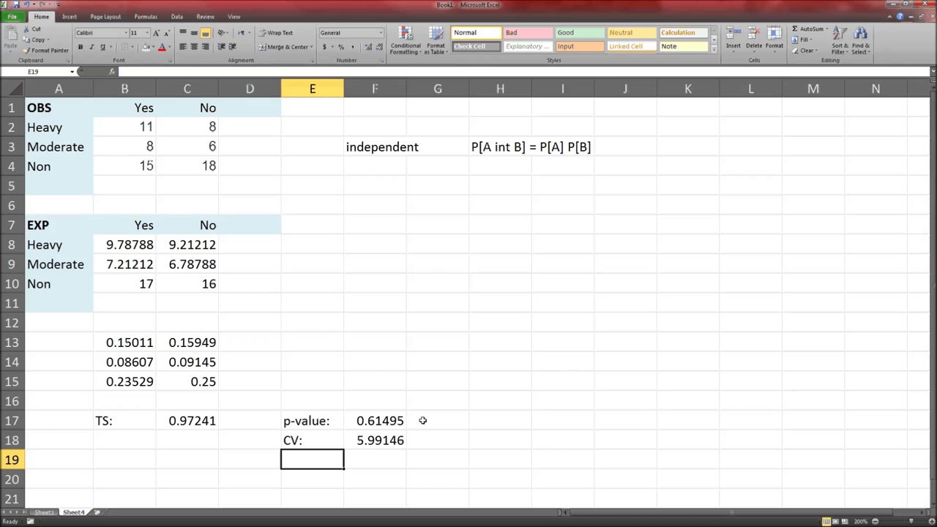
Switch to the Chapter 13 assignment in Opera and review the MINITAB output and the answers to parts (a) through (d).
key(alt+Tab)
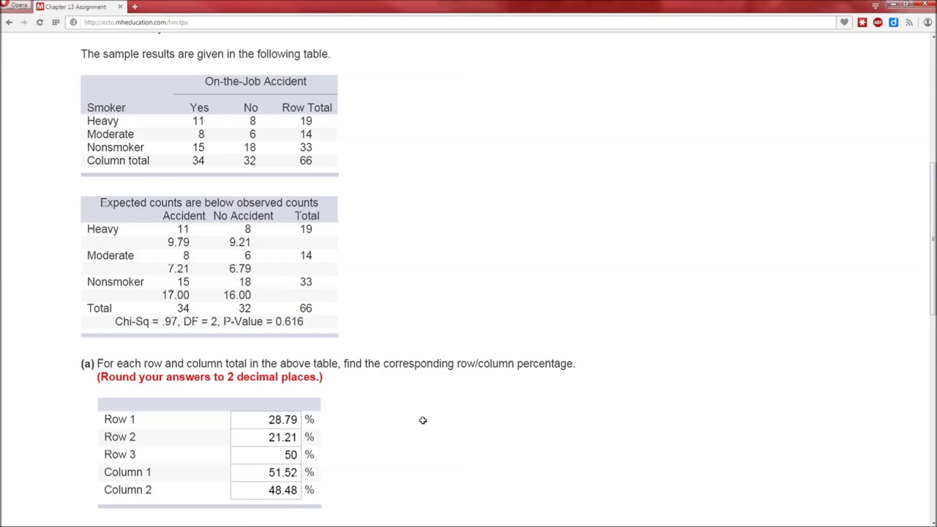
scroll(422, 420, down, 10)
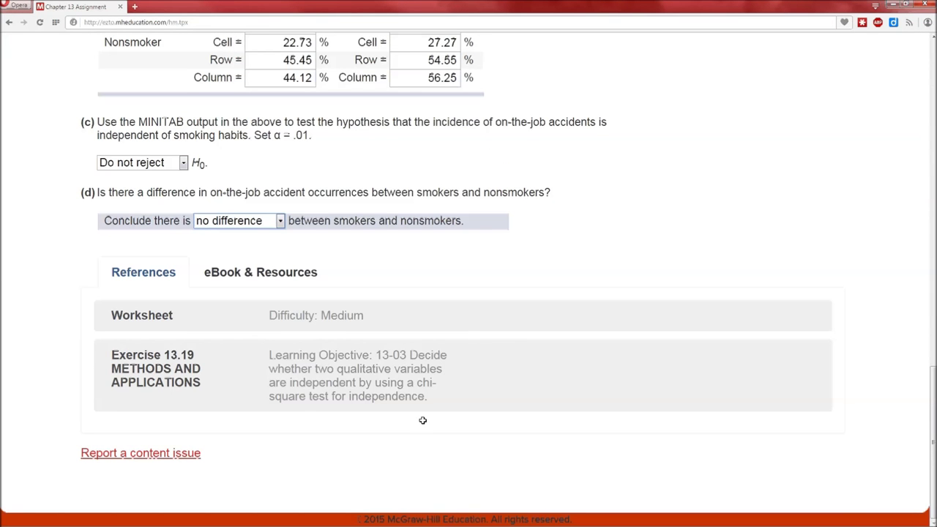
scroll(422, 420, up, 3)
scroll(423, 420, up, 18)
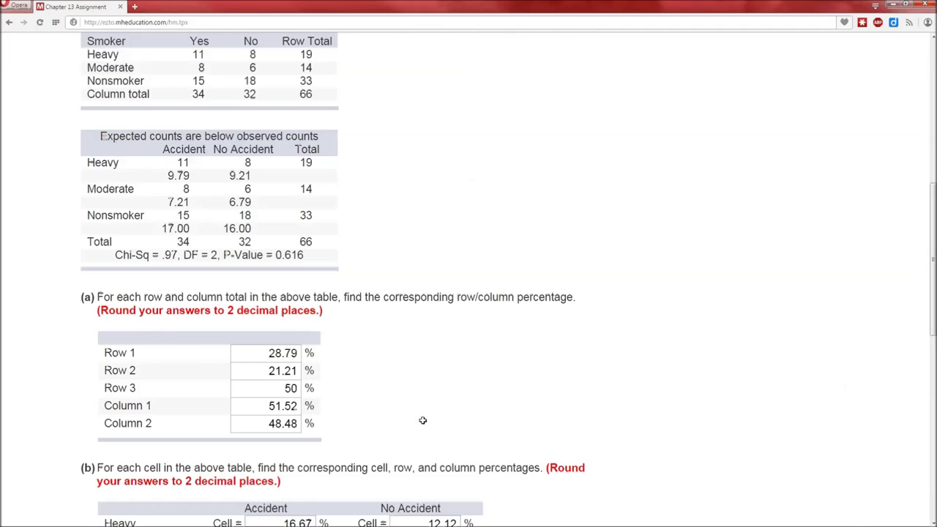
scroll(422, 420, down, 6)
scroll(423, 420, down, 3)
scroll(422, 420, up, 3)
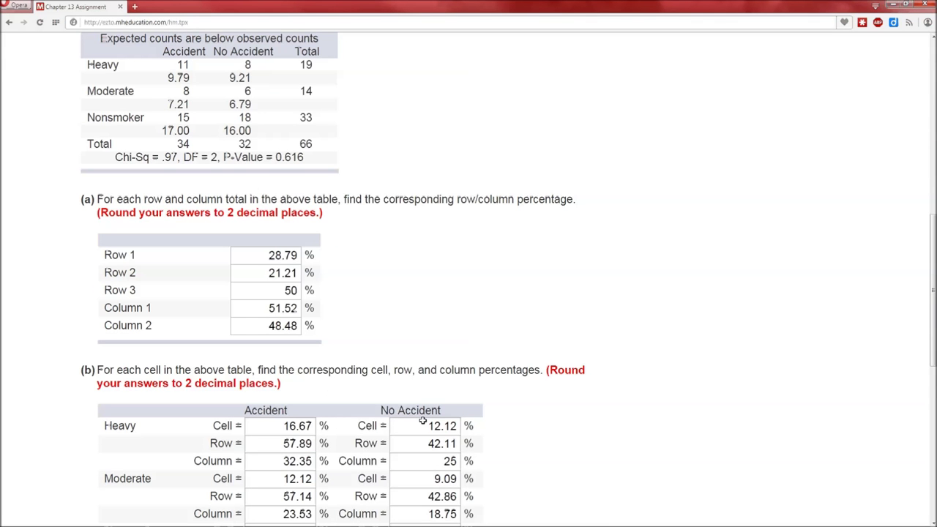
scroll(648, 378, down, 6)
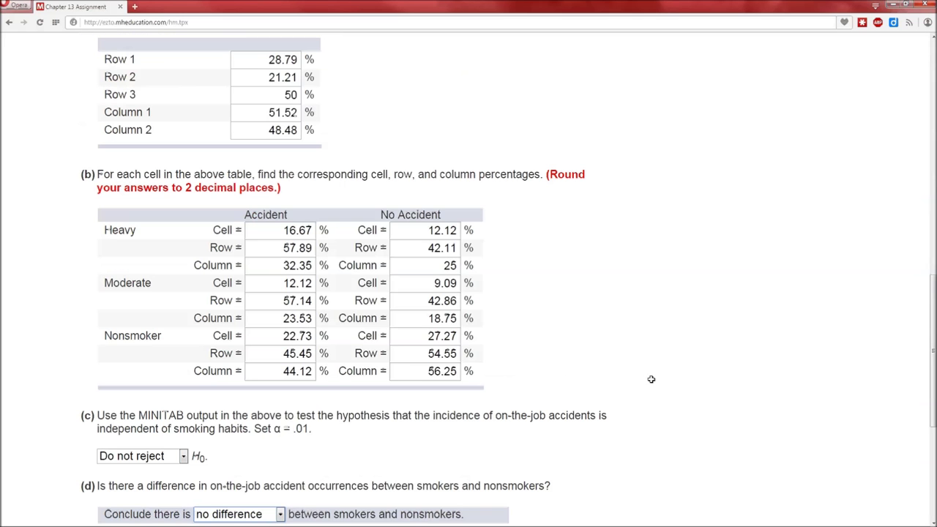